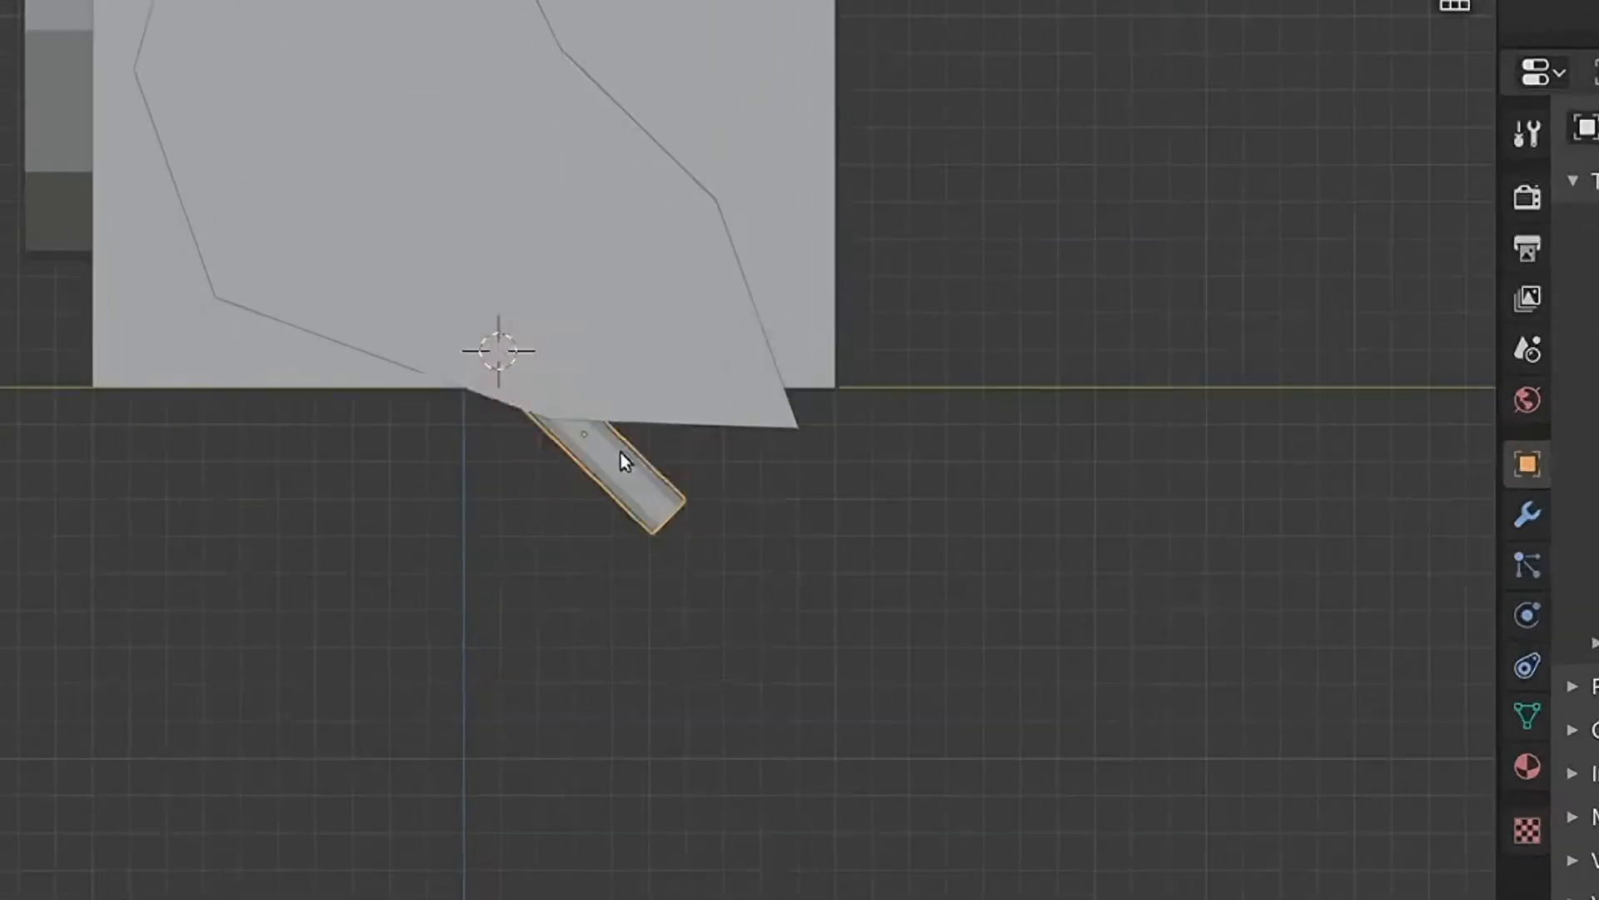
# - Set the origin of the leg cylinder to the 3D cursor
pyautogui.rightClick(645, 532)
pyautogui.moveTo(644, 531)
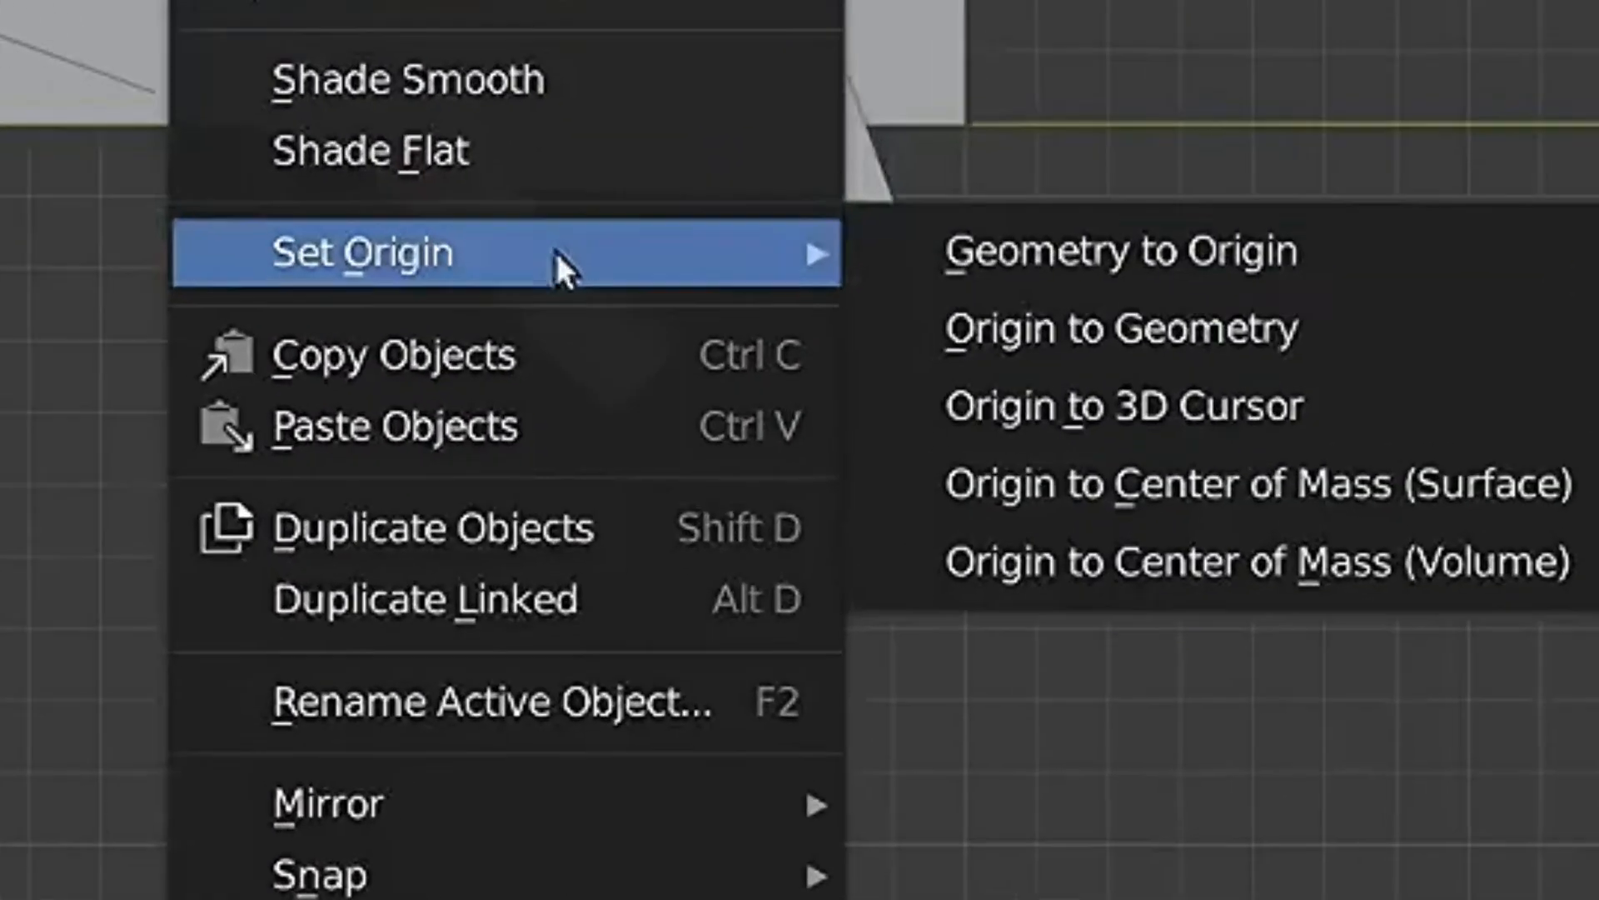
pyautogui.click(846, 576)
# - Duplicate the leg cylinder, place the copy at its lower end, and rotate it forward to form the lower leg
pyautogui.hotkey('shift', 'd')
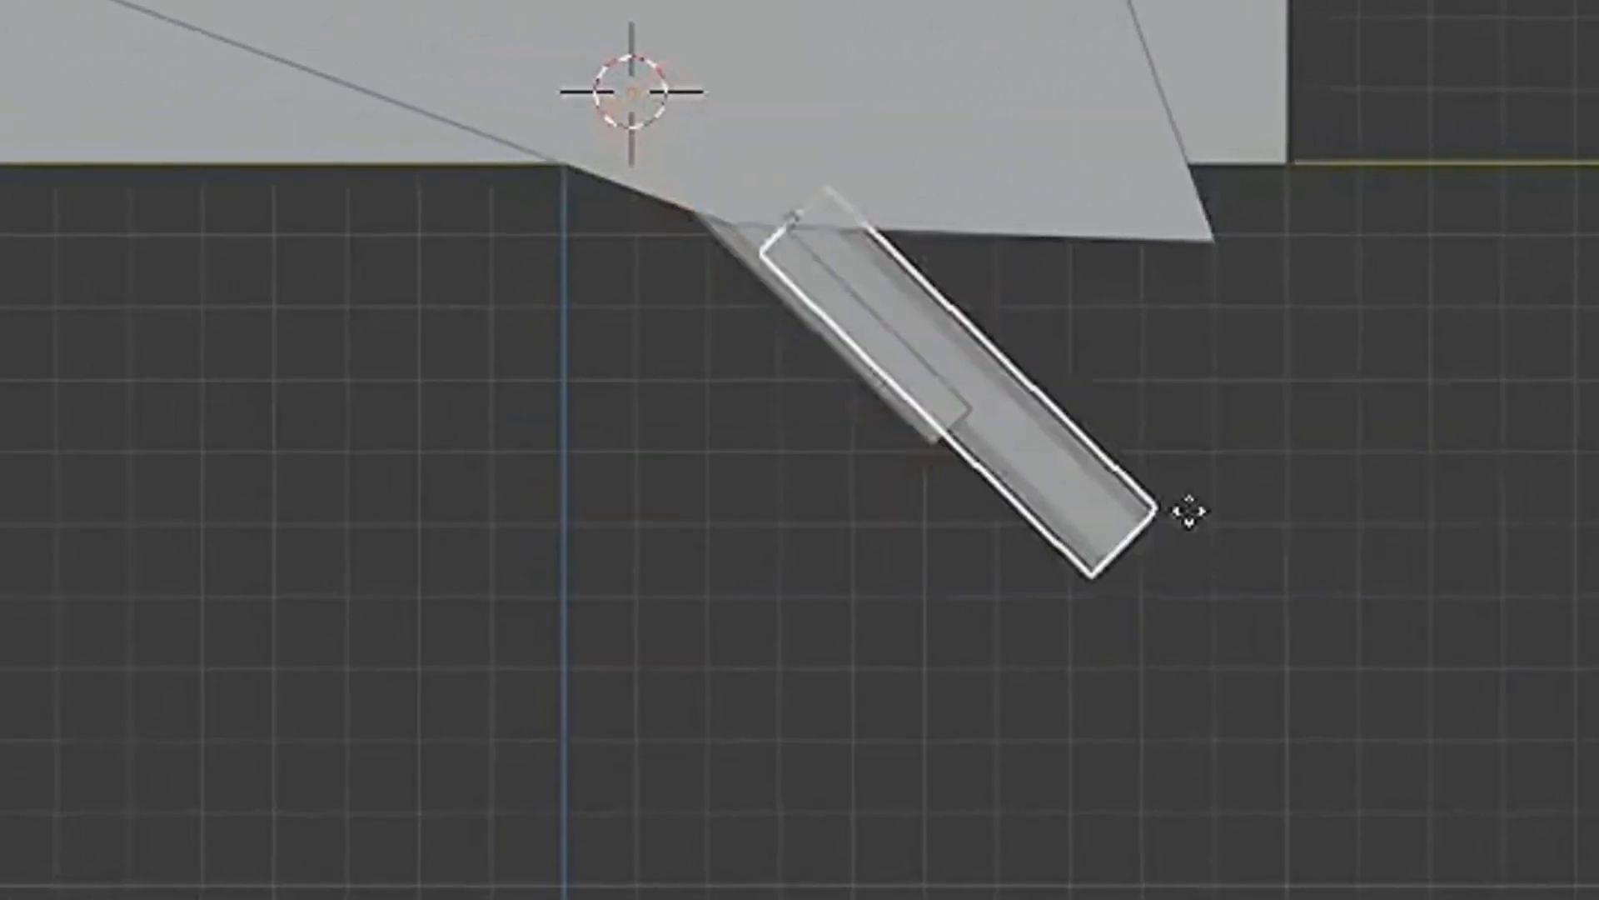
pyautogui.click(1002, 606)
pyautogui.press('r')
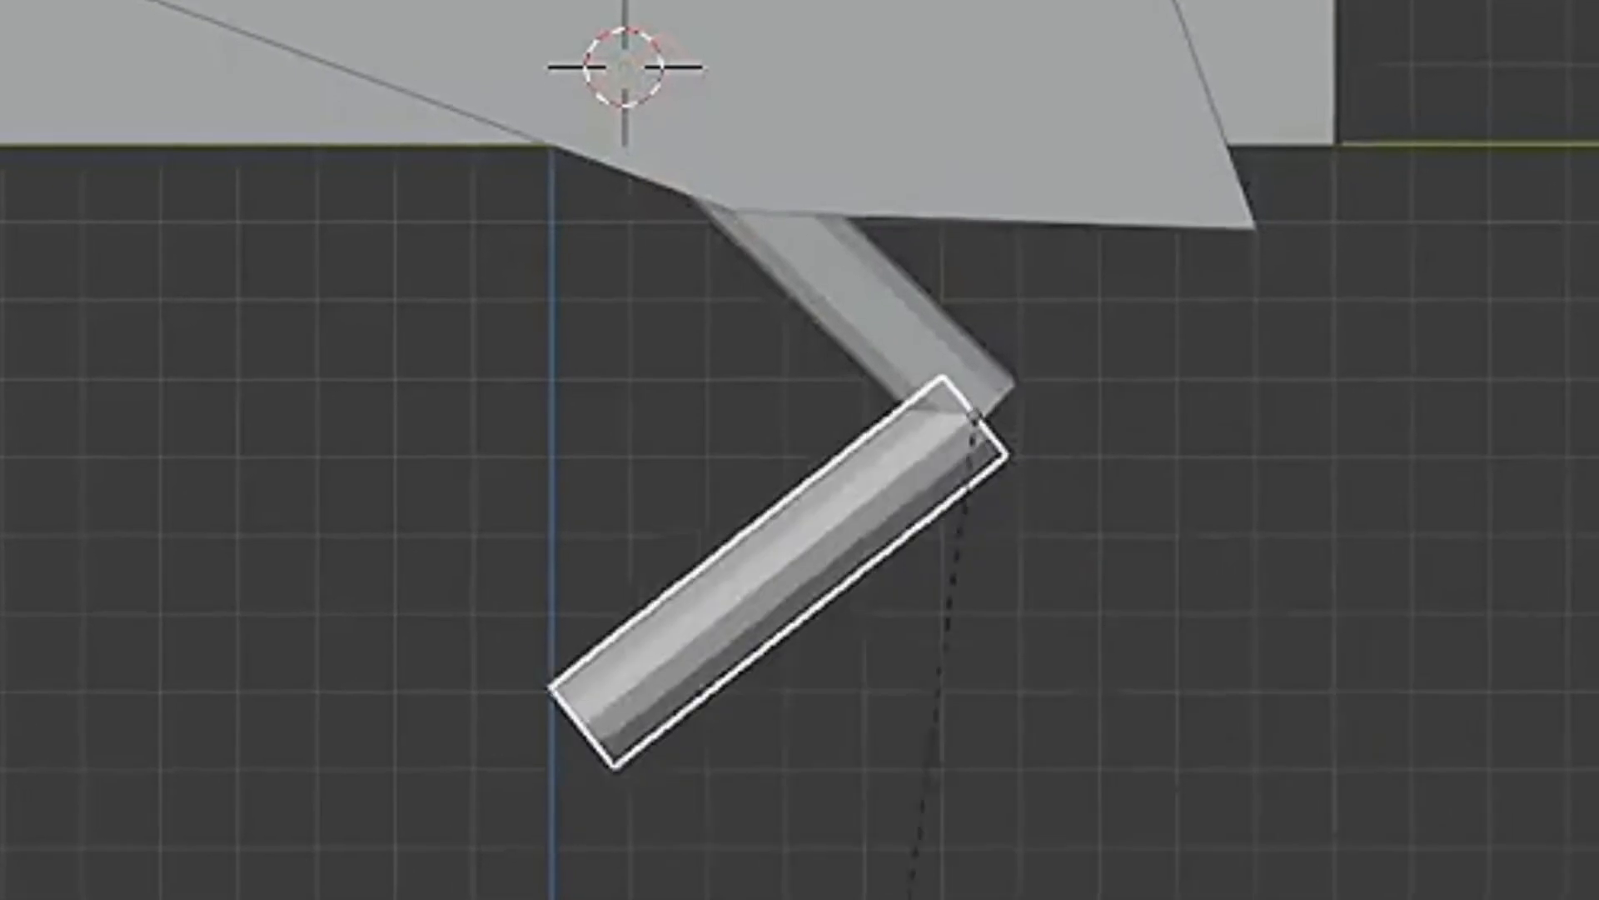
pyautogui.click(712, 787)
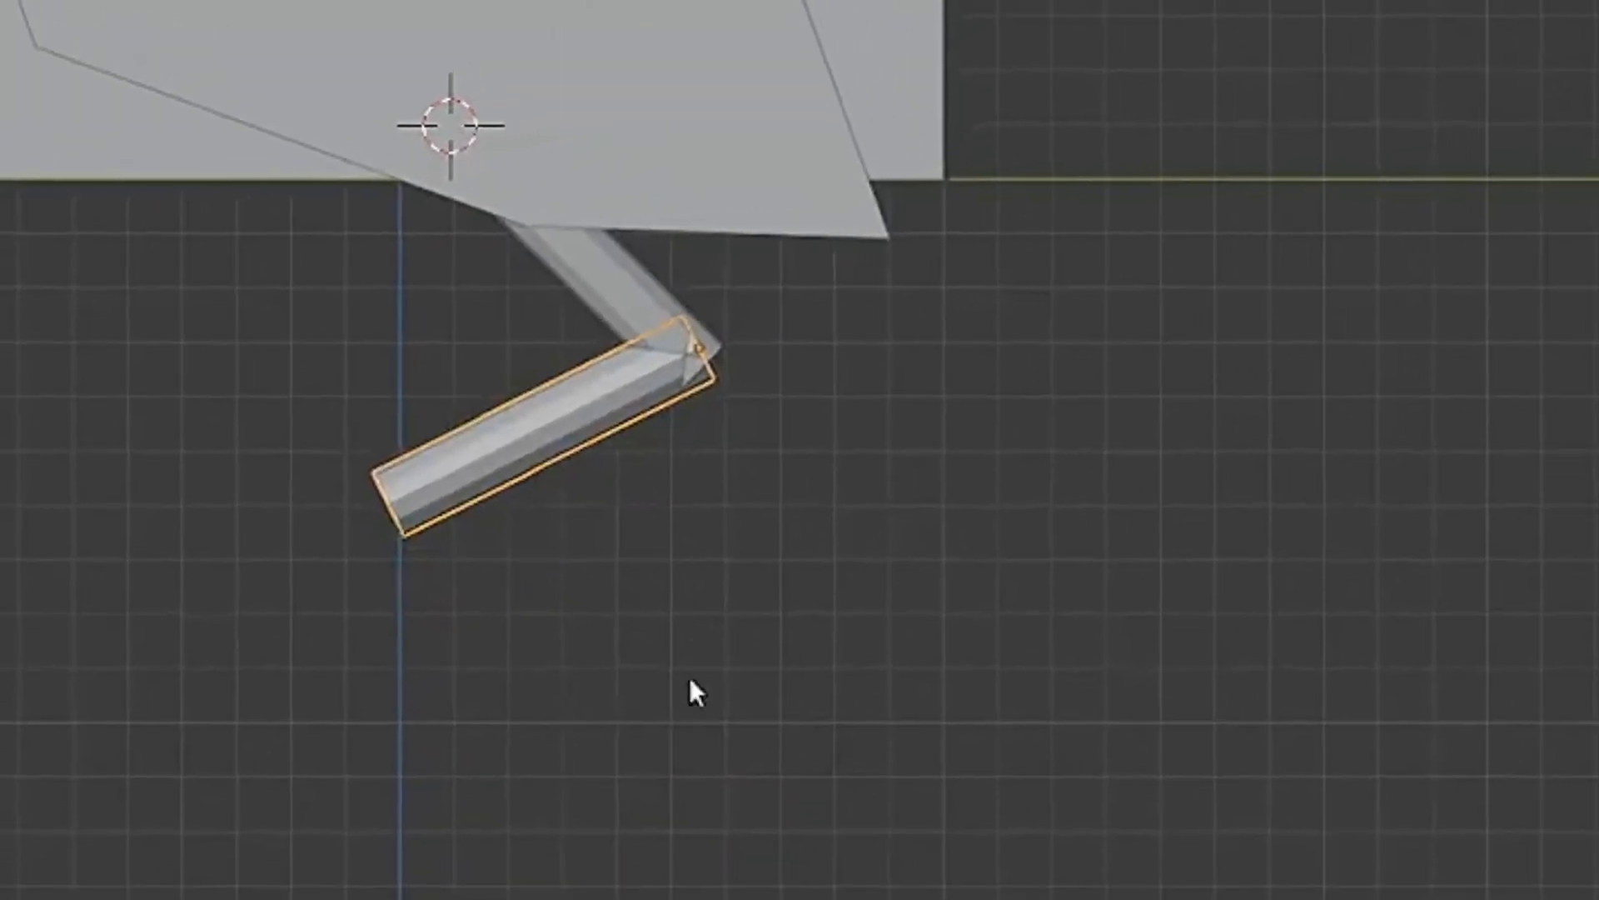
# - Select the free-end vertices of the lower leg cylinder and snap the 3D cursor to them
pyautogui.press('Tab')
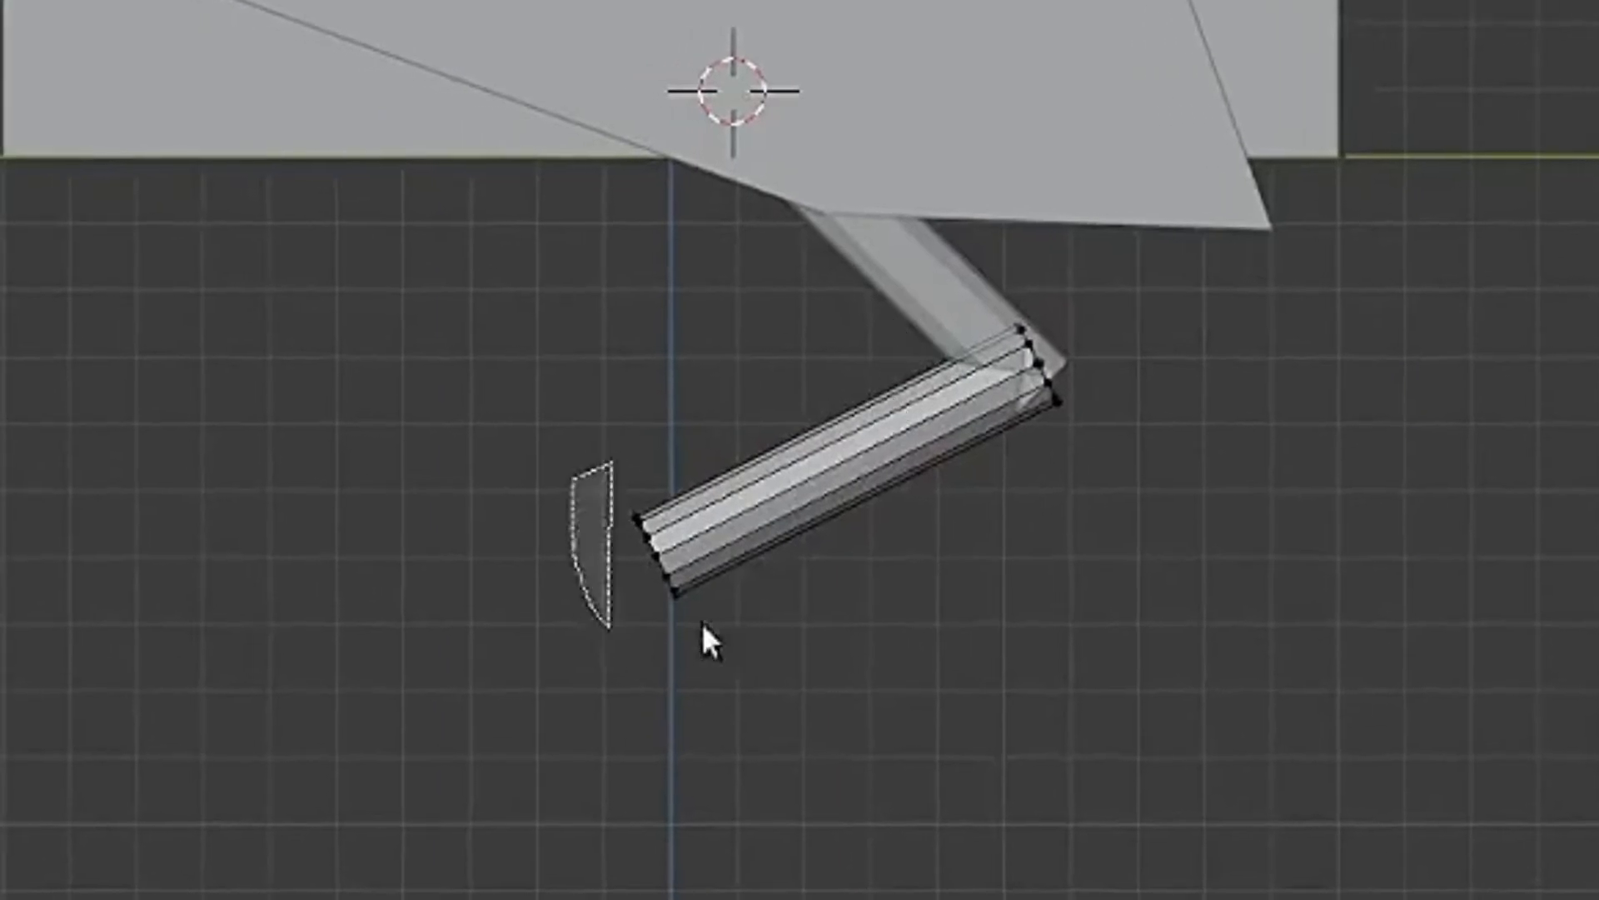
pyautogui.moveTo(701, 622); pyautogui.dragTo(826, 298)
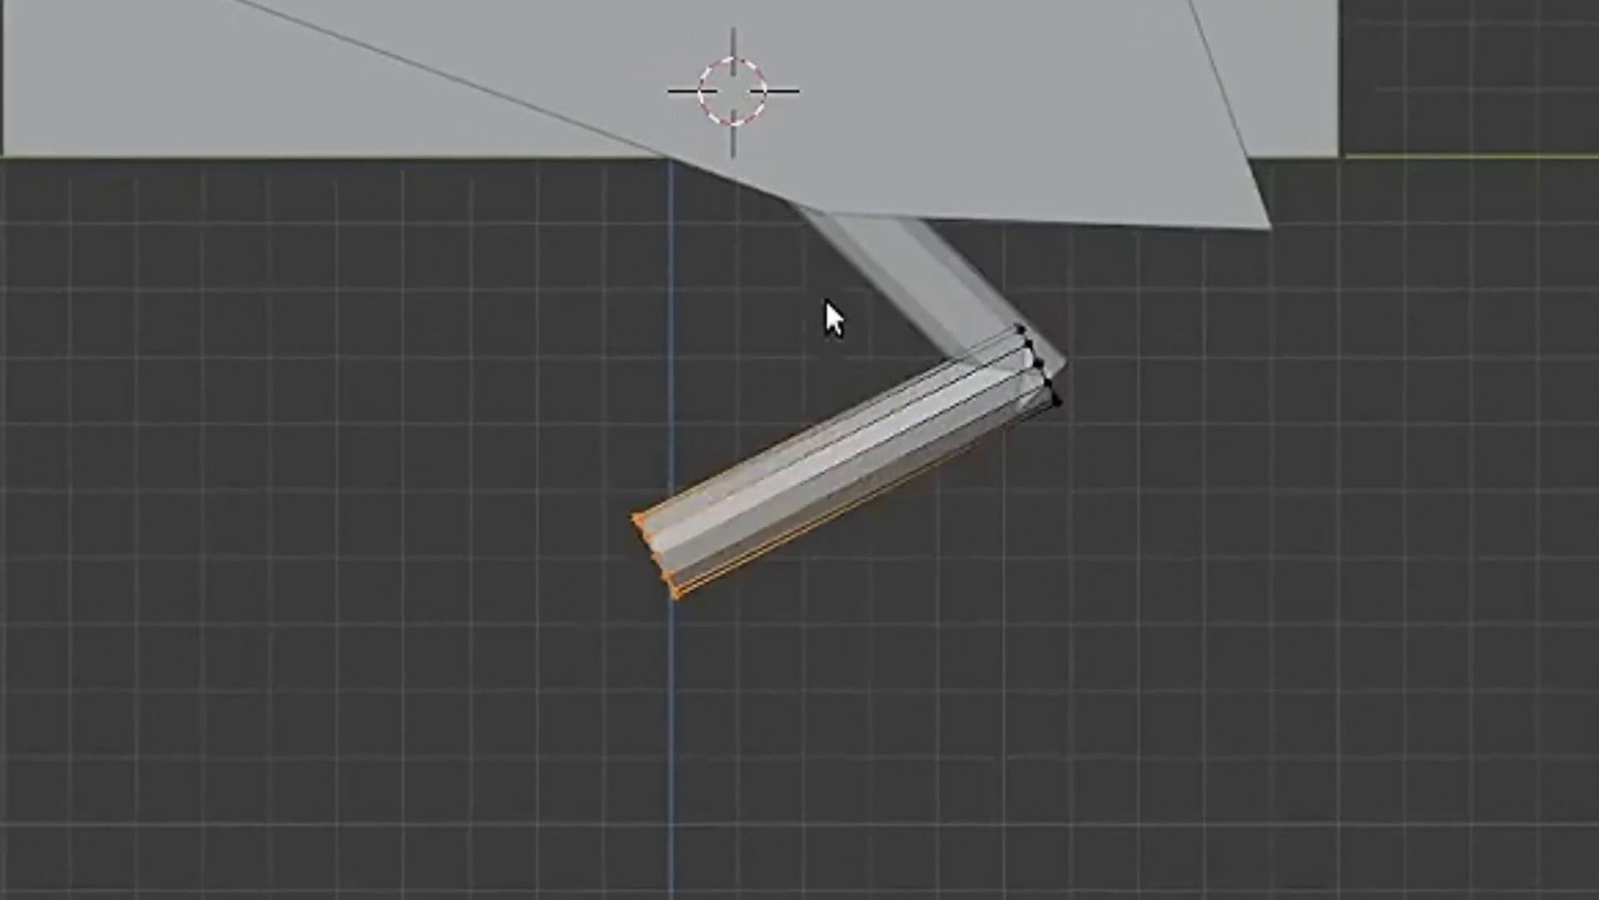
pyautogui.click(956, 572)
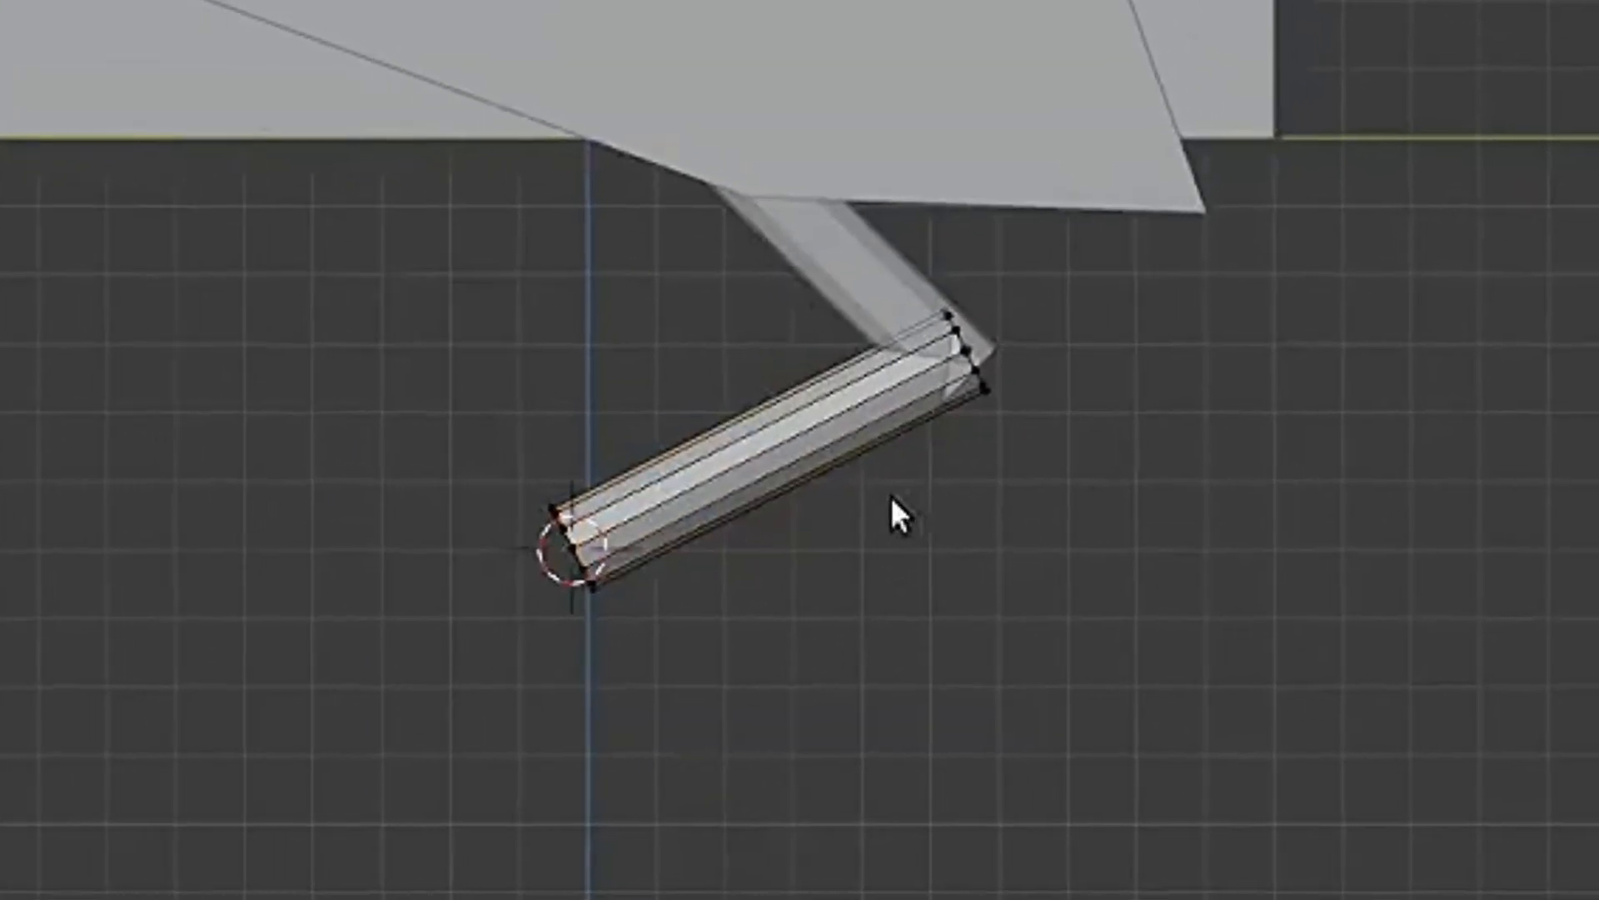
pyautogui.press('Tab')
# - Add a cube at the 3D cursor for the foot, scale it down and flatten it along Z
pyautogui.hotkey('shift', 'a')
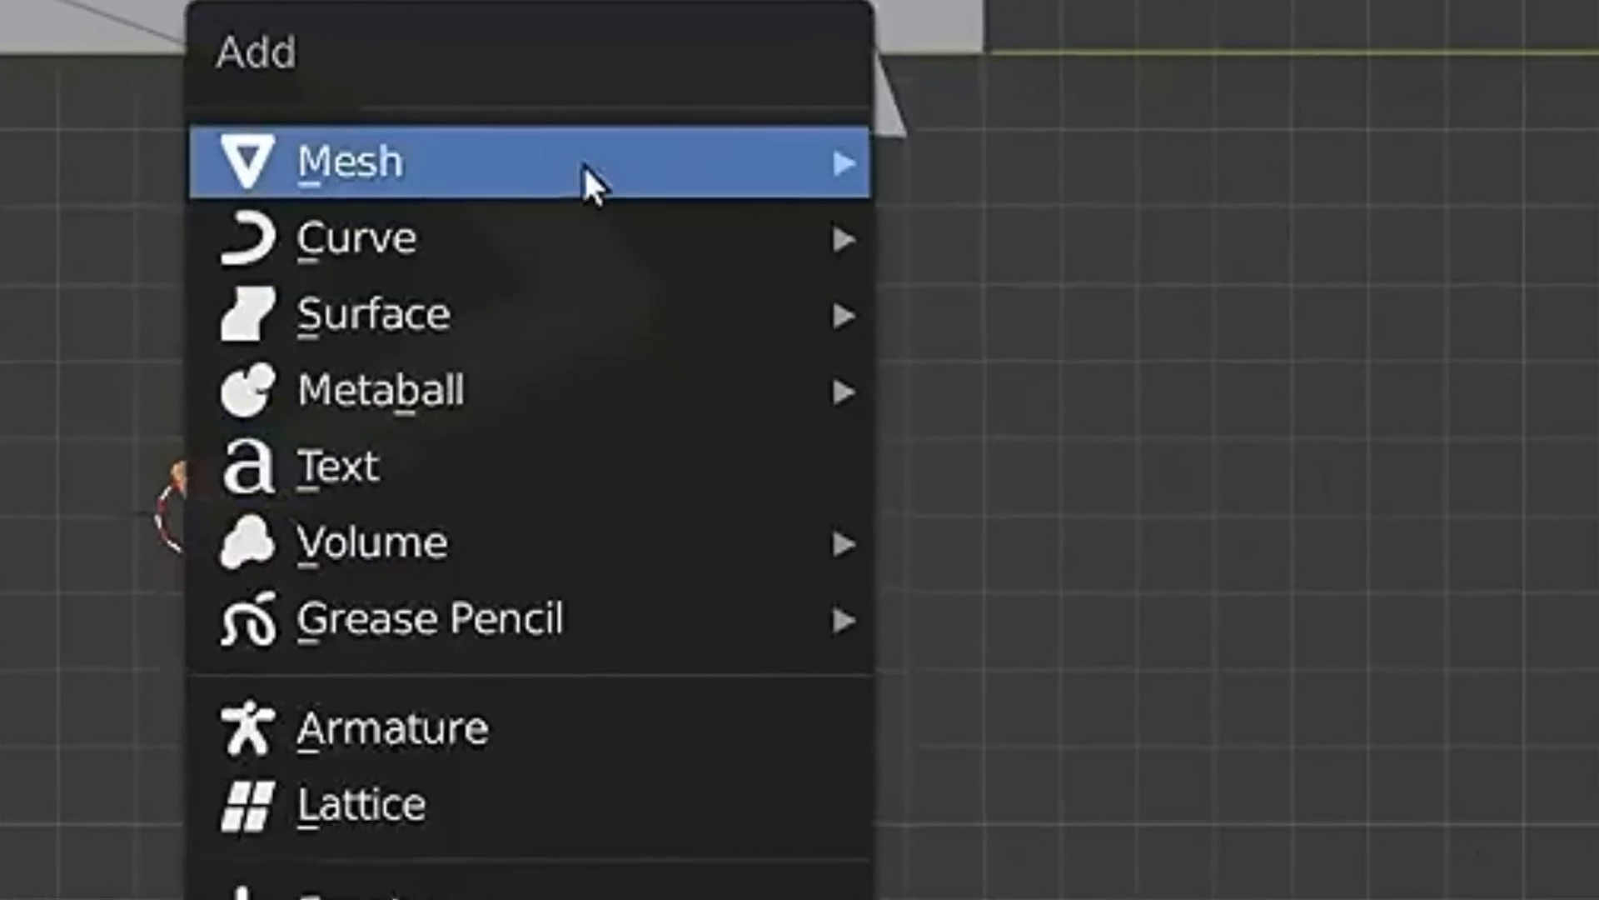
pyautogui.moveTo(583, 163)
pyautogui.click(1083, 219)
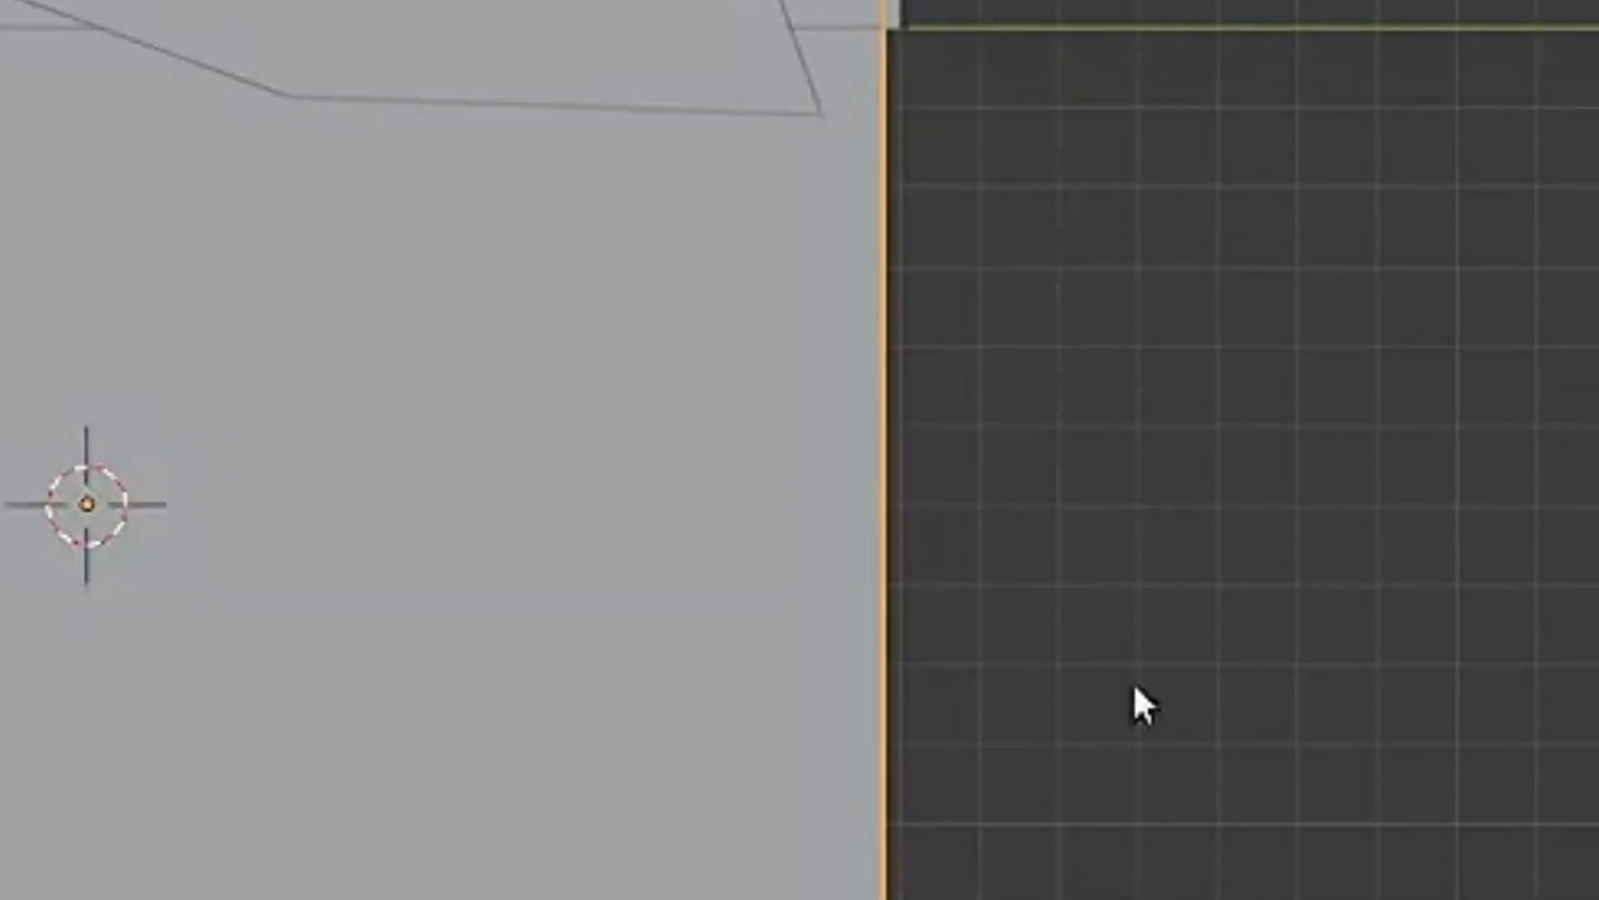
pyautogui.press('s')
pyautogui.click(276, 514)
pyautogui.press('s')
pyautogui.press('z')
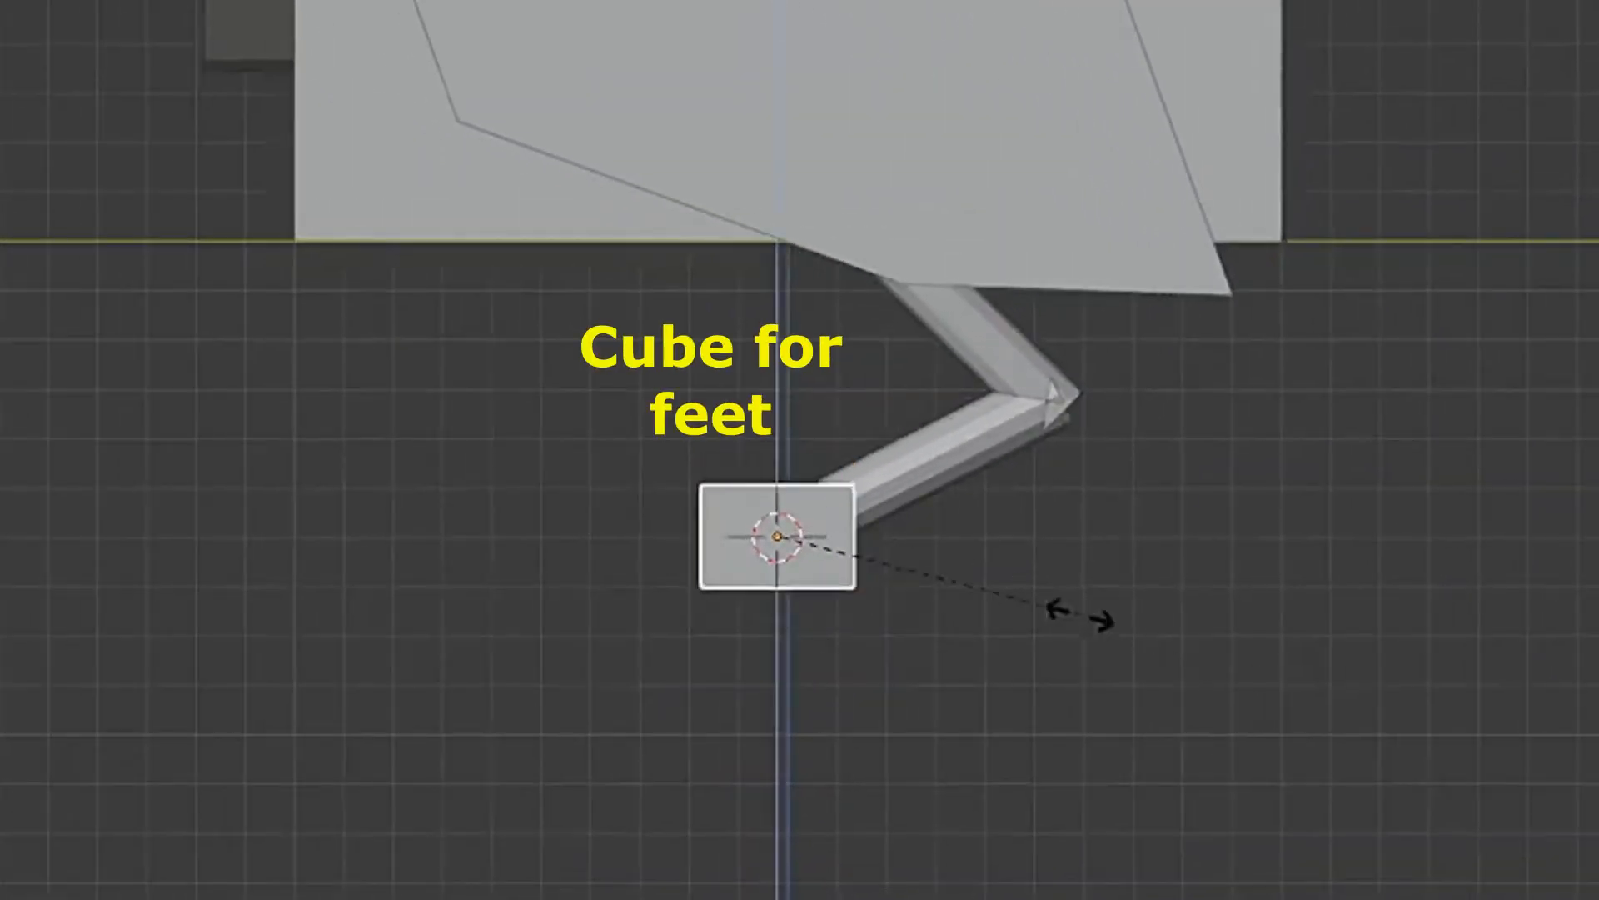
pyautogui.click(1006, 584)
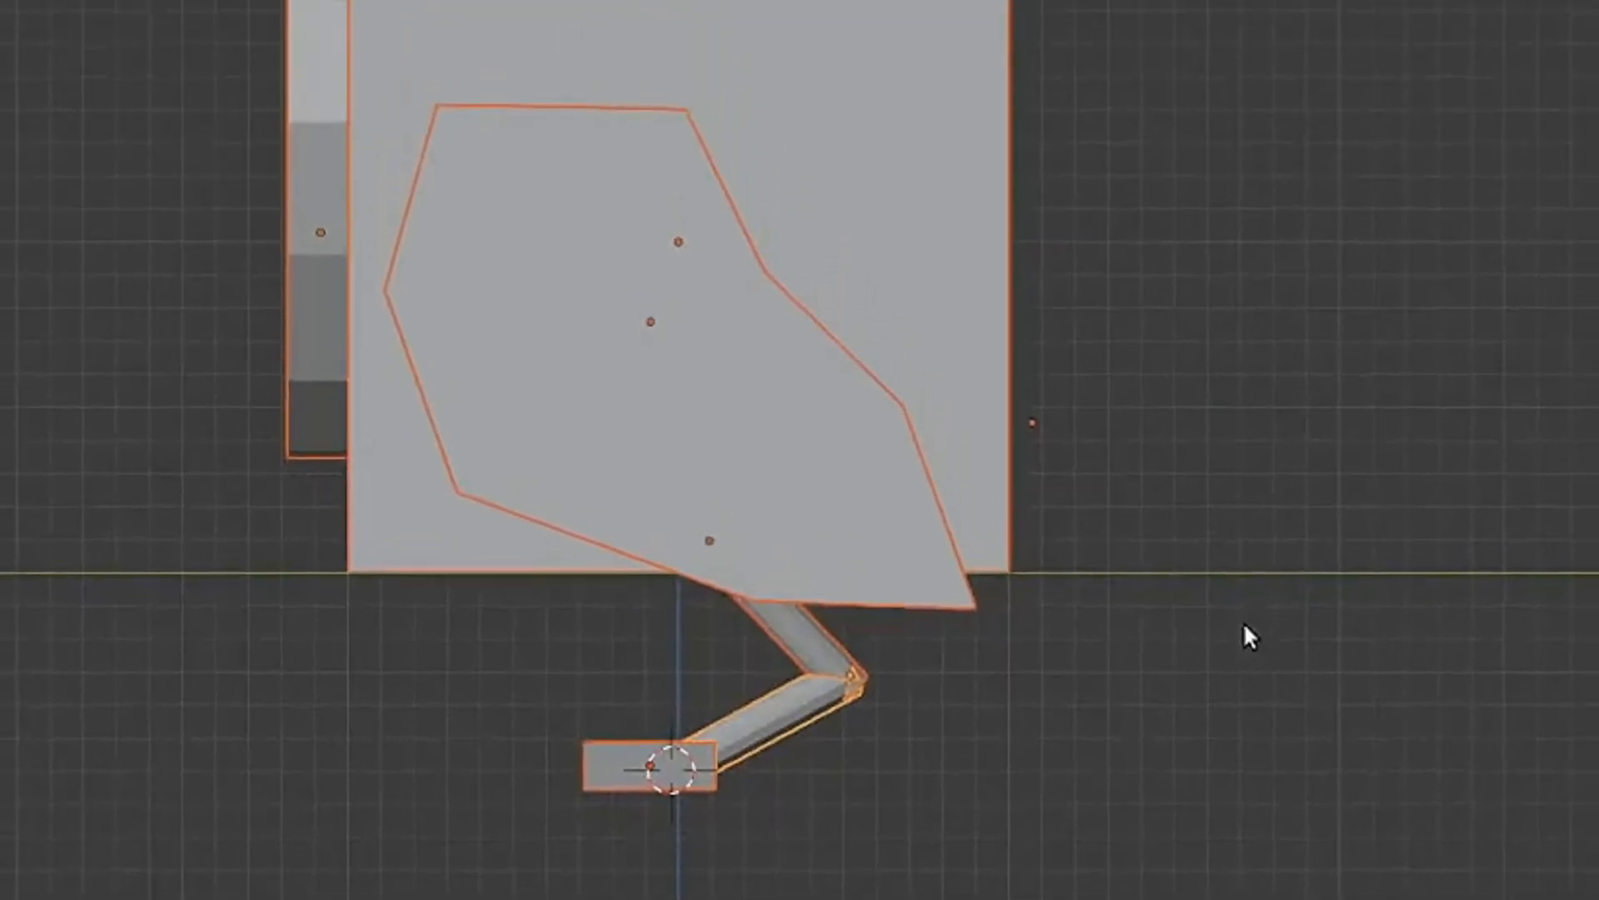
# - Move all the bird's parts up along Z so the foot rests on the ground line
pyautogui.press('g')
pyautogui.press('z')
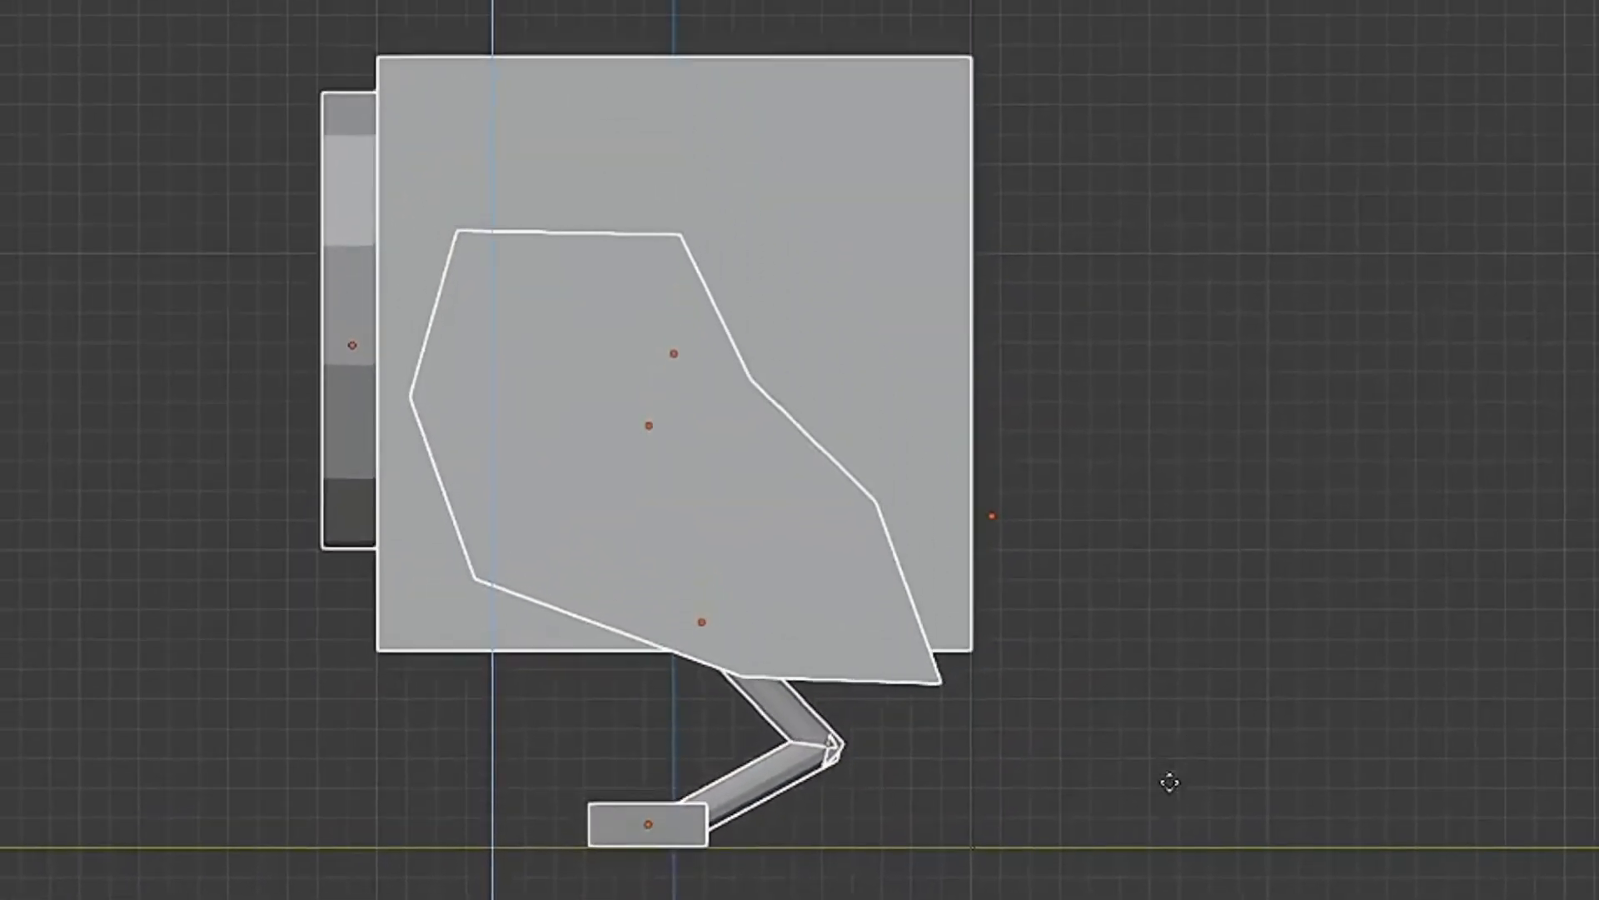
pyautogui.click(1170, 781)
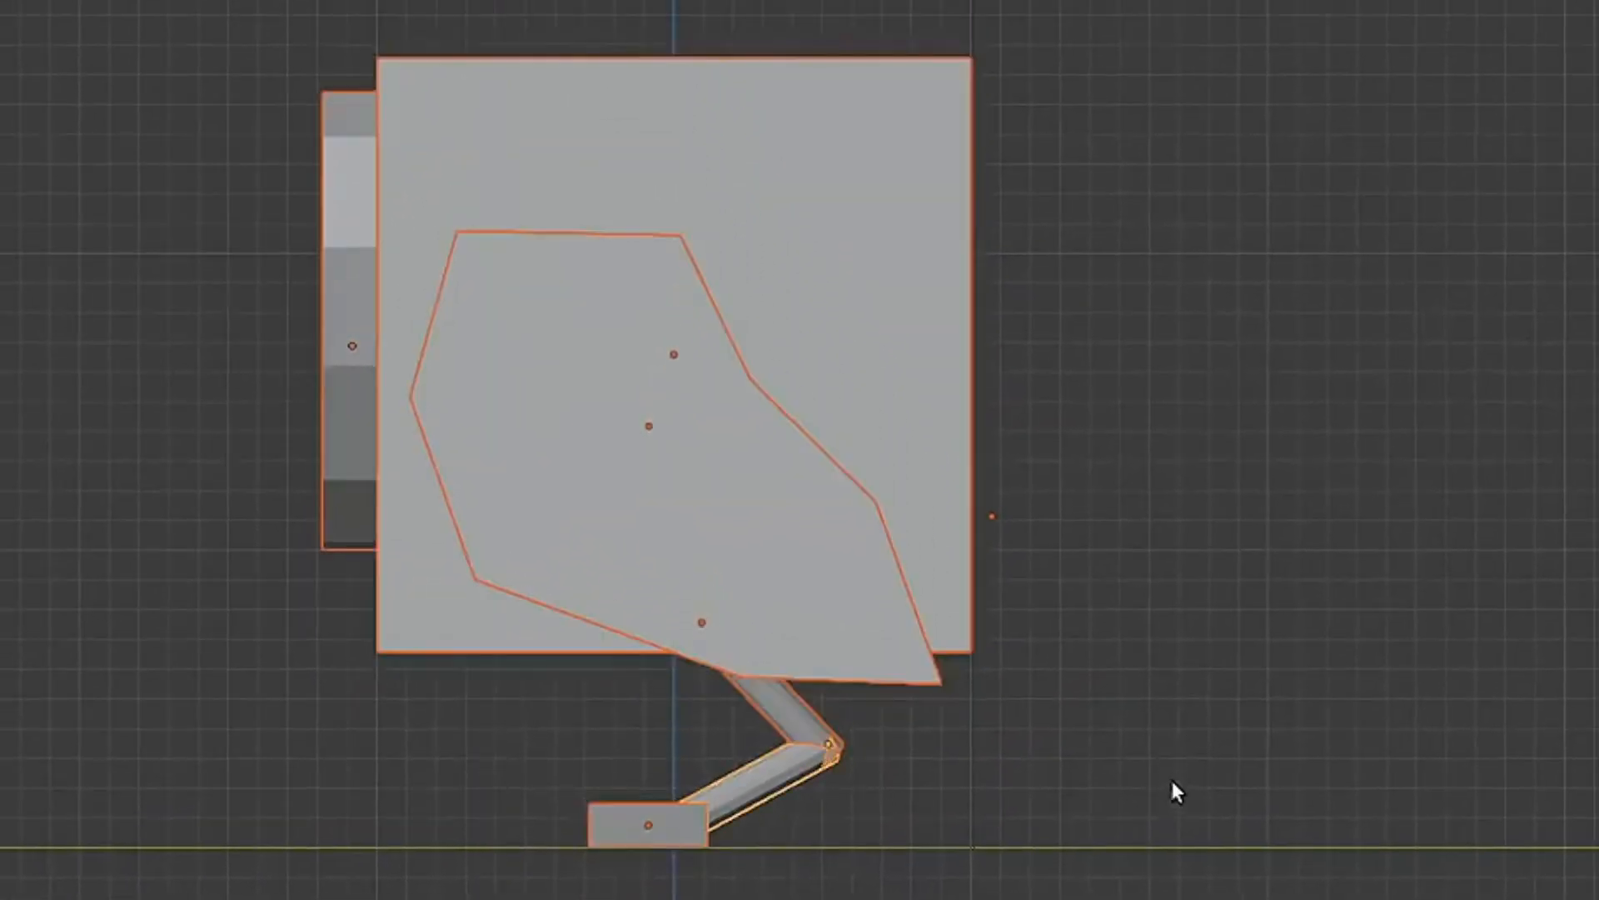
pyautogui.click(1212, 612)
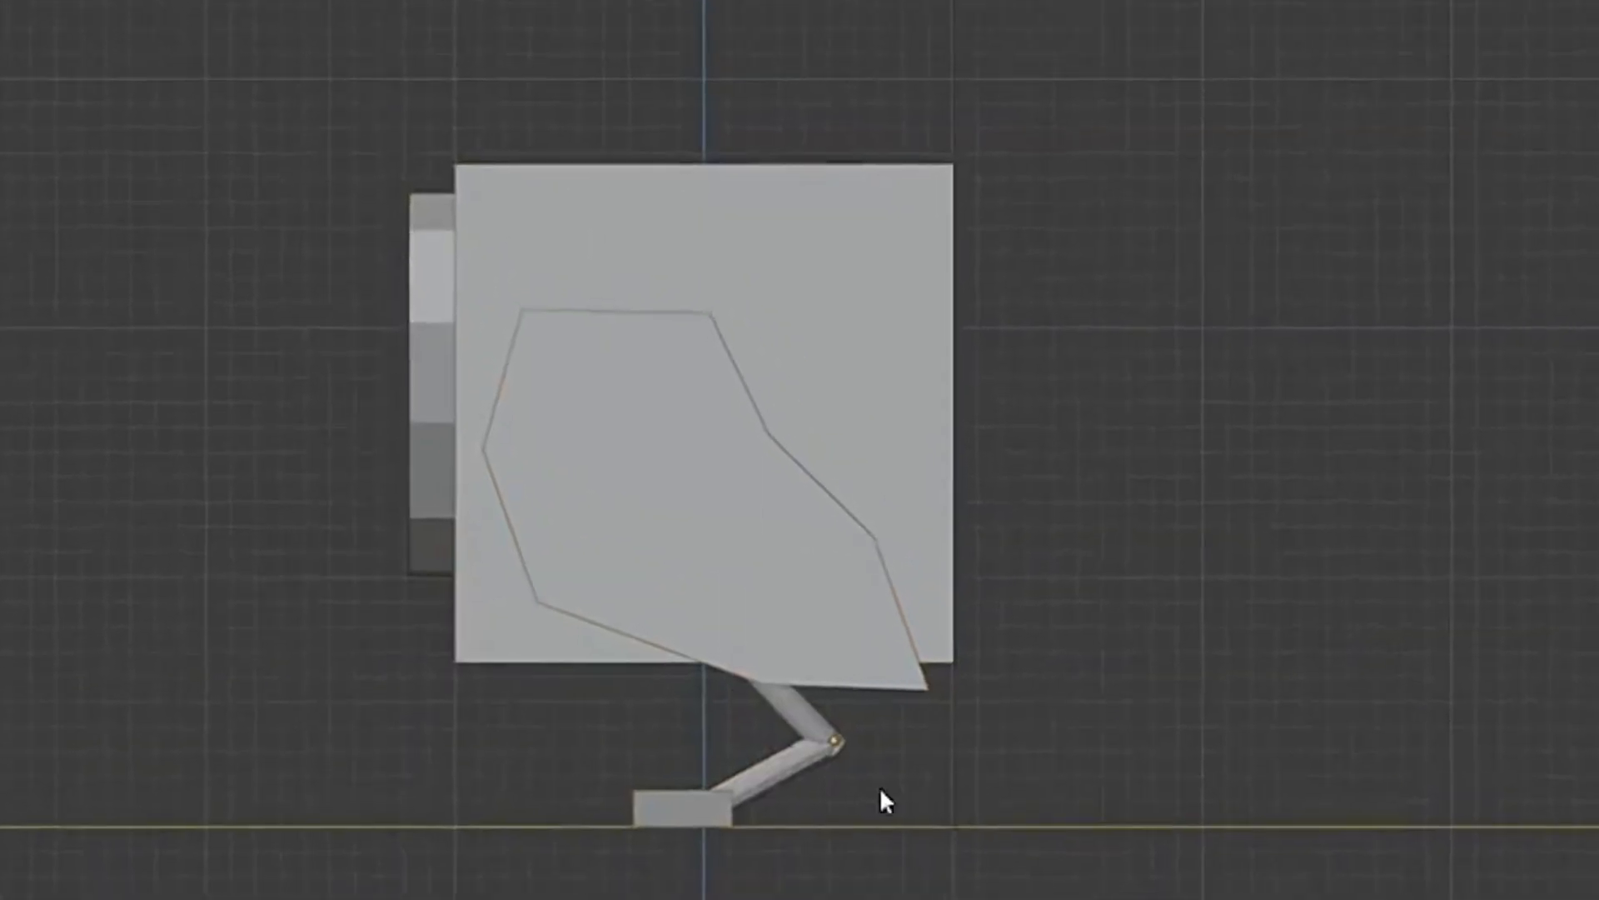
# - Select the leg cylinders and foot and move them sideways off the body's centre line
pyautogui.click(791, 760)
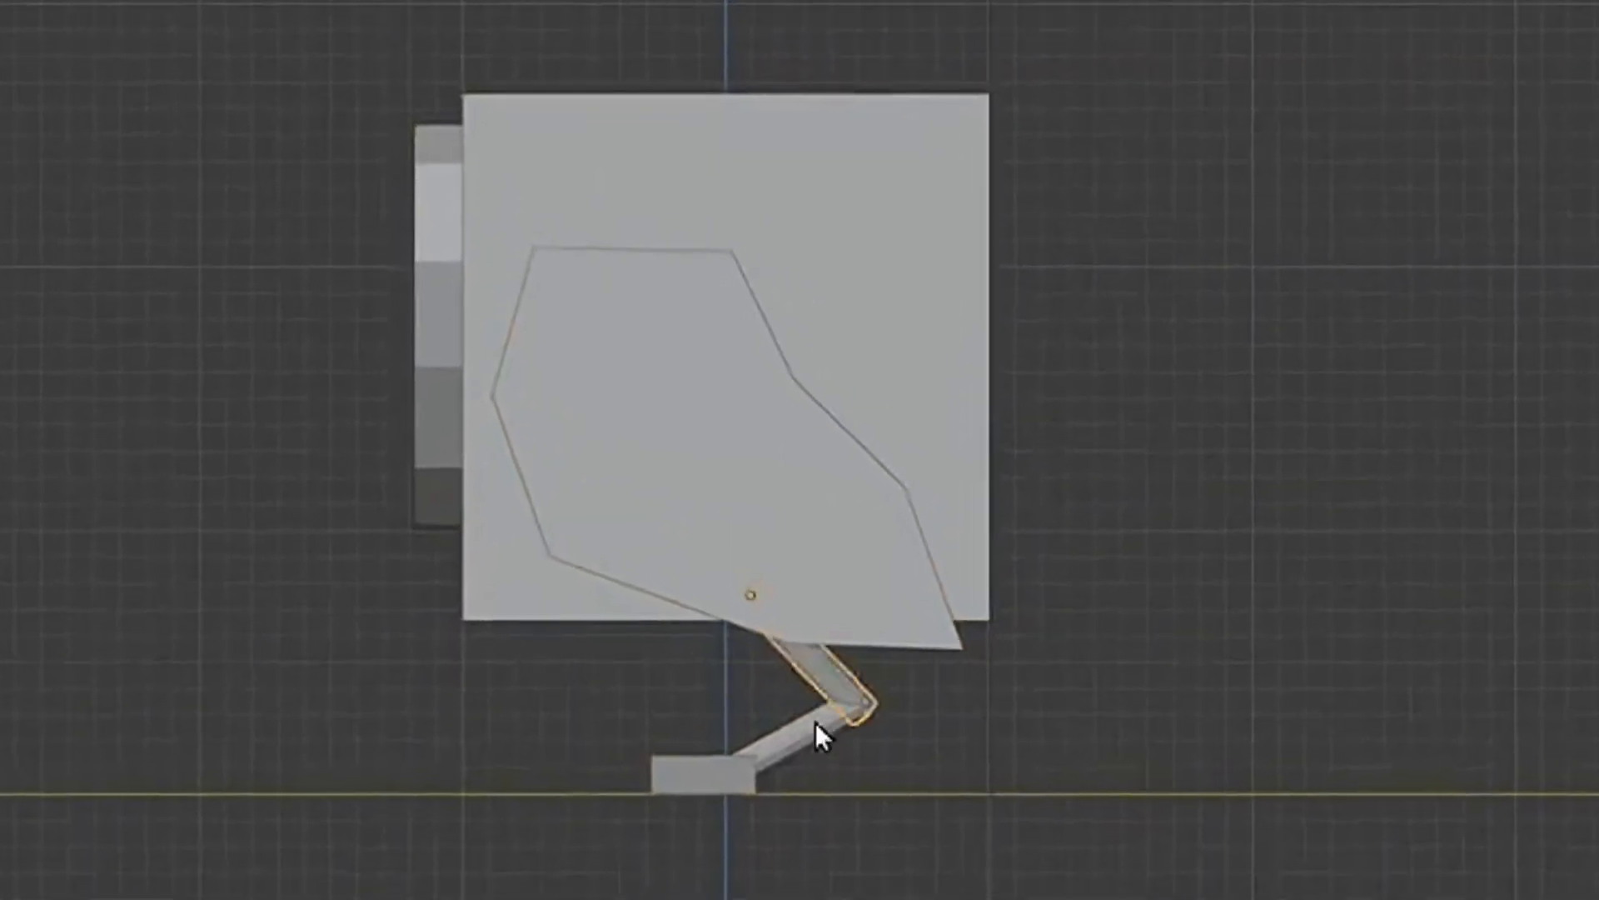
pyautogui.press('space')
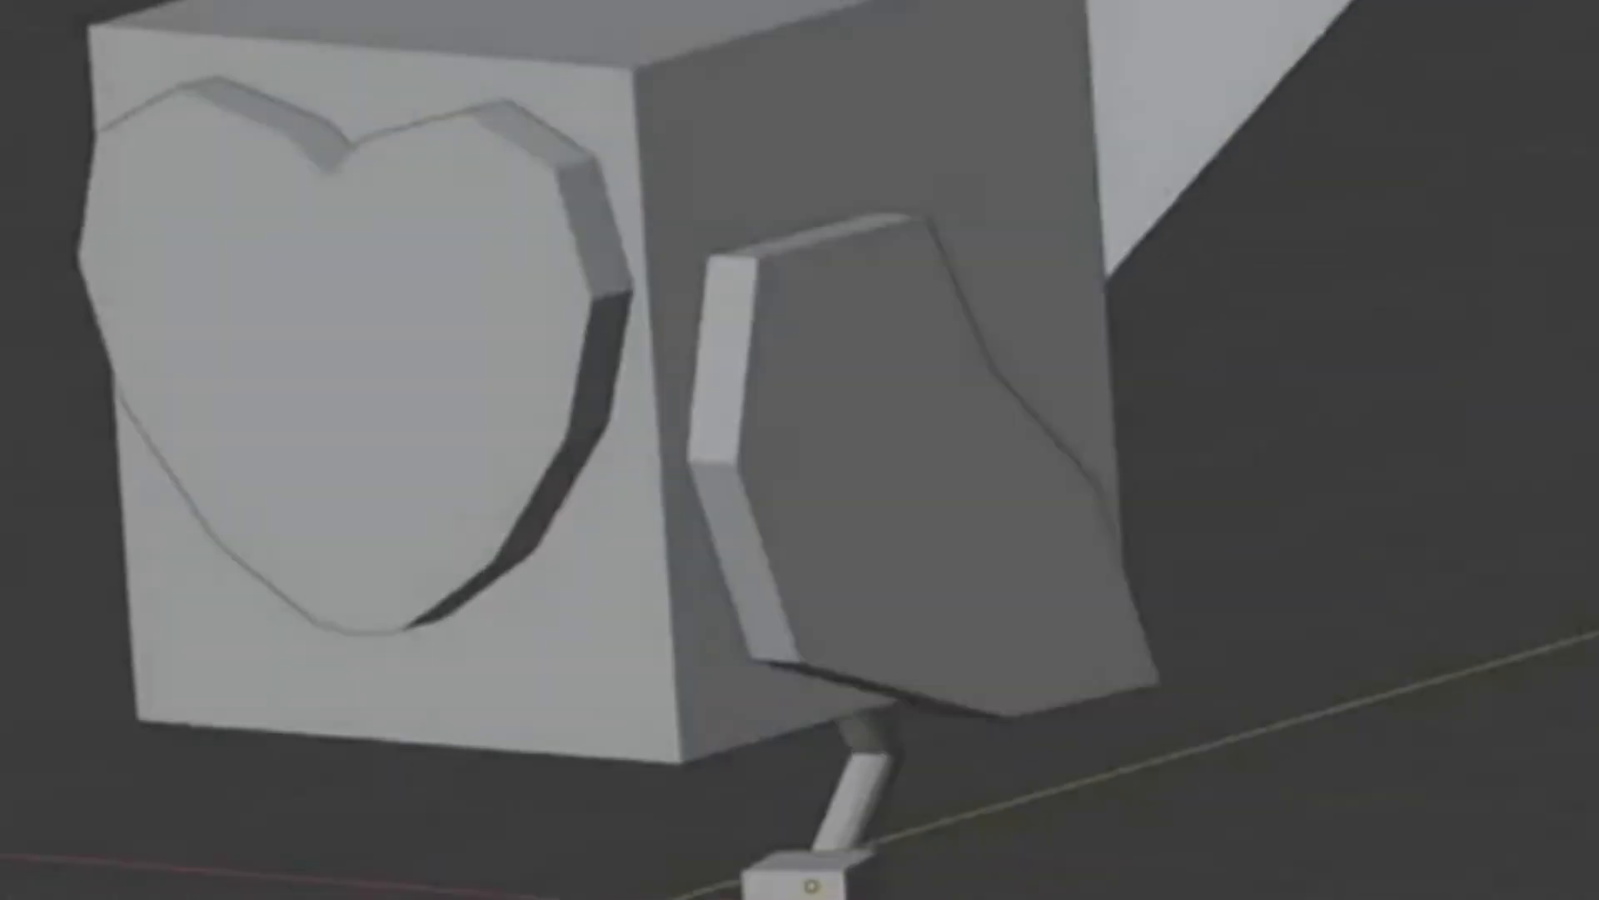
pyautogui.moveTo(1011, 887); pyautogui.dragTo(486, 829, button='middle')
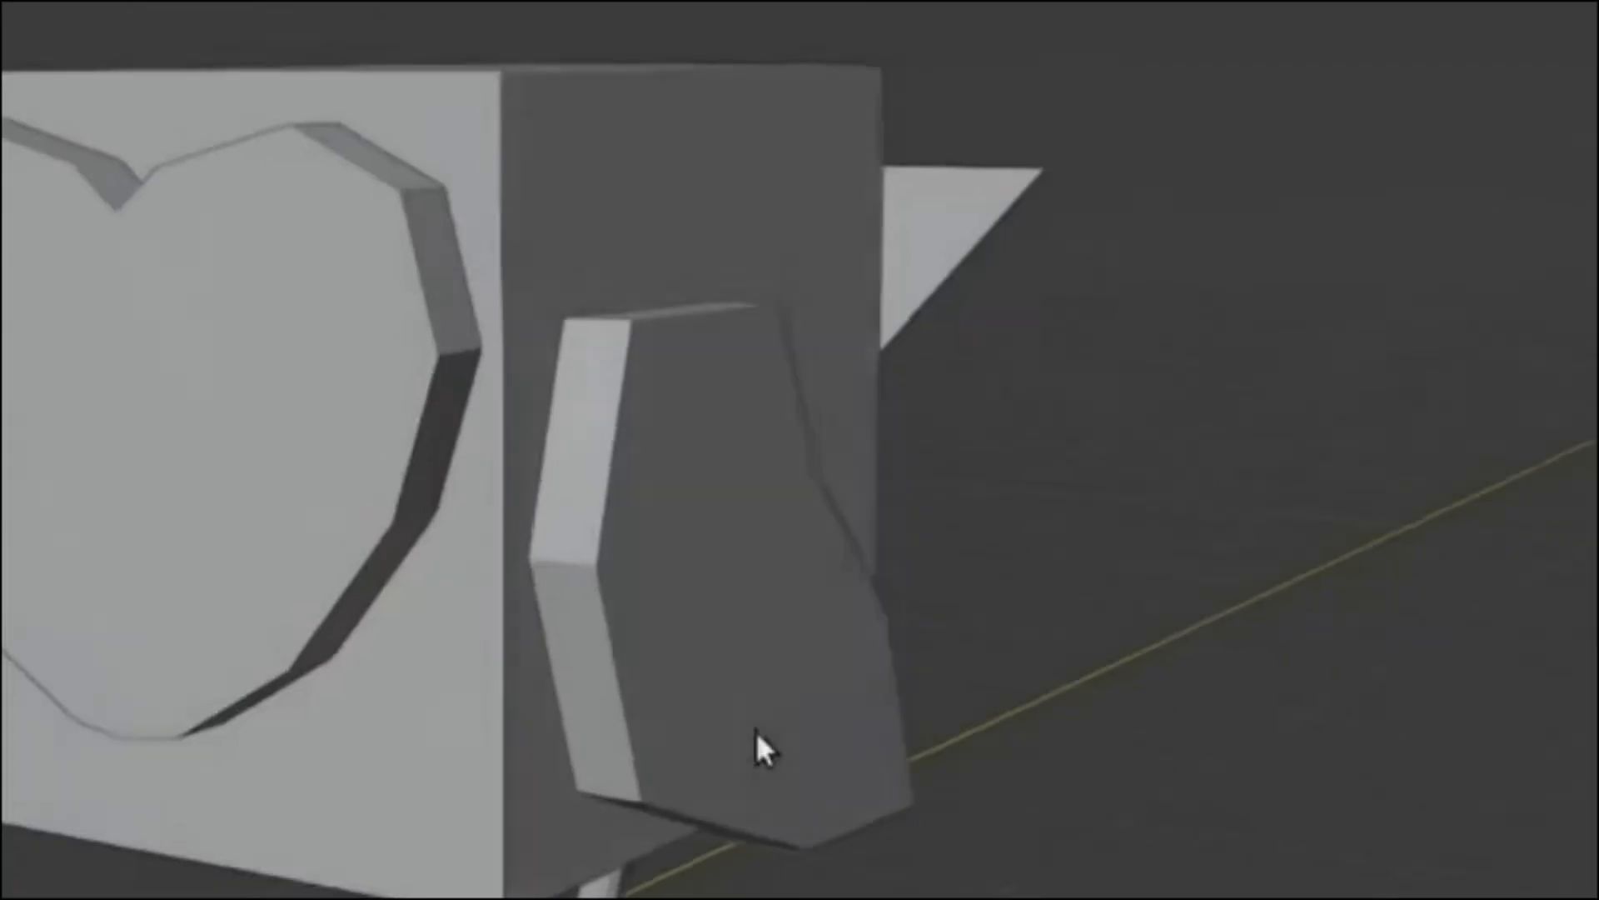
# - Delete the vertices of the heart-shaped face's left half and add a Mirror modifier to the remaining half
pyautogui.moveTo(756, 731); pyautogui.dragTo(1002, 571, button='middle')
pyautogui.click(553, 503)
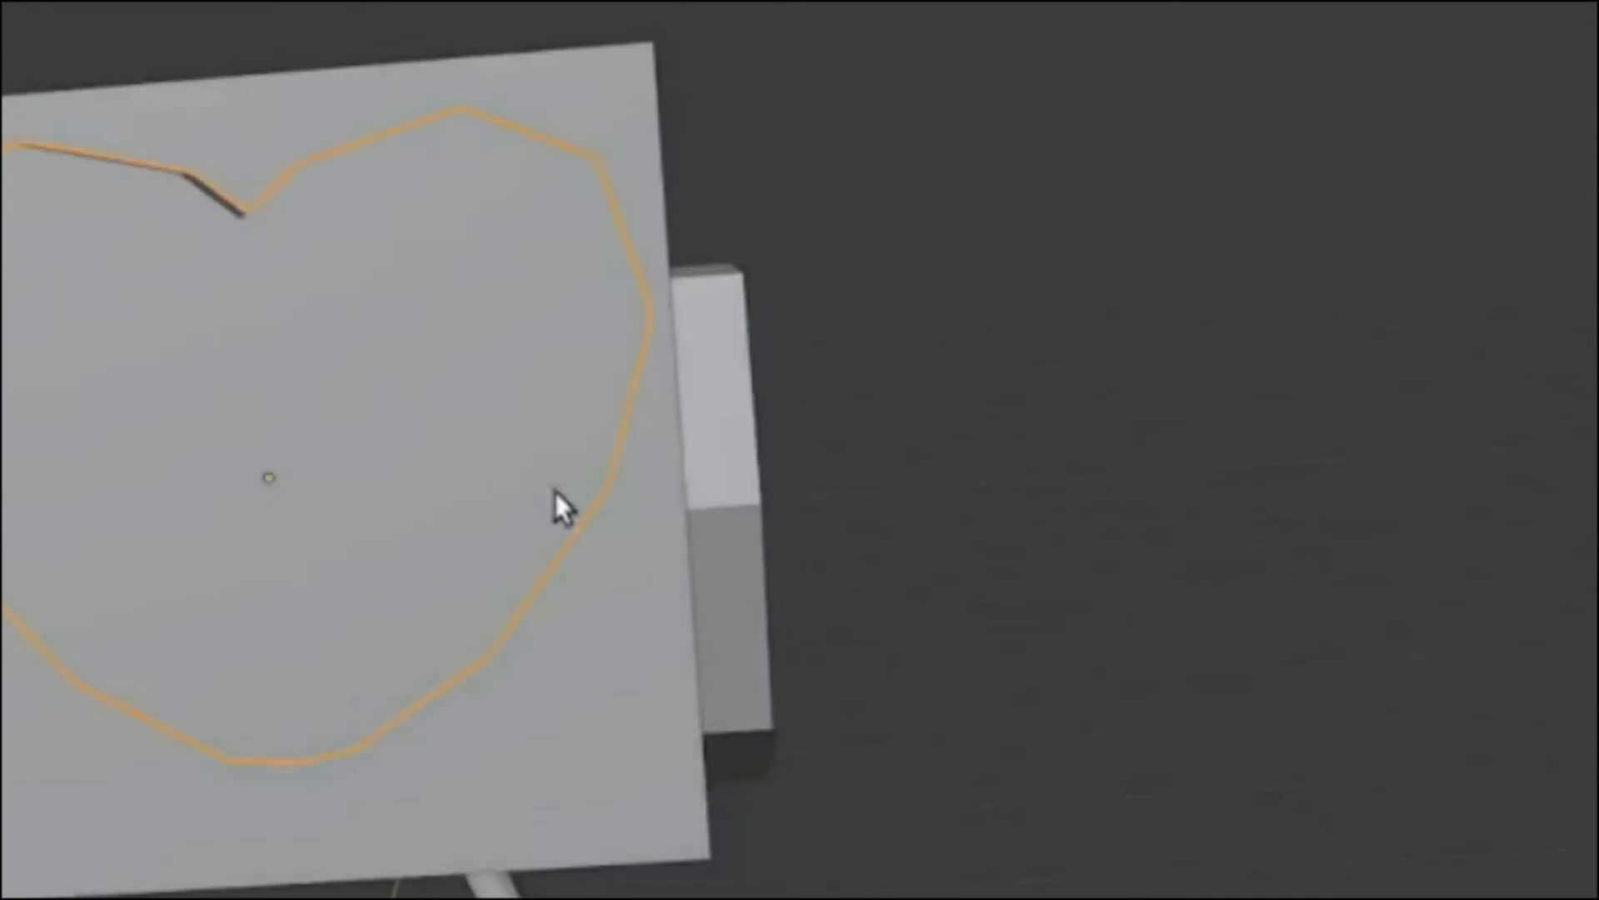
pyautogui.scroll(3, 647, 682)
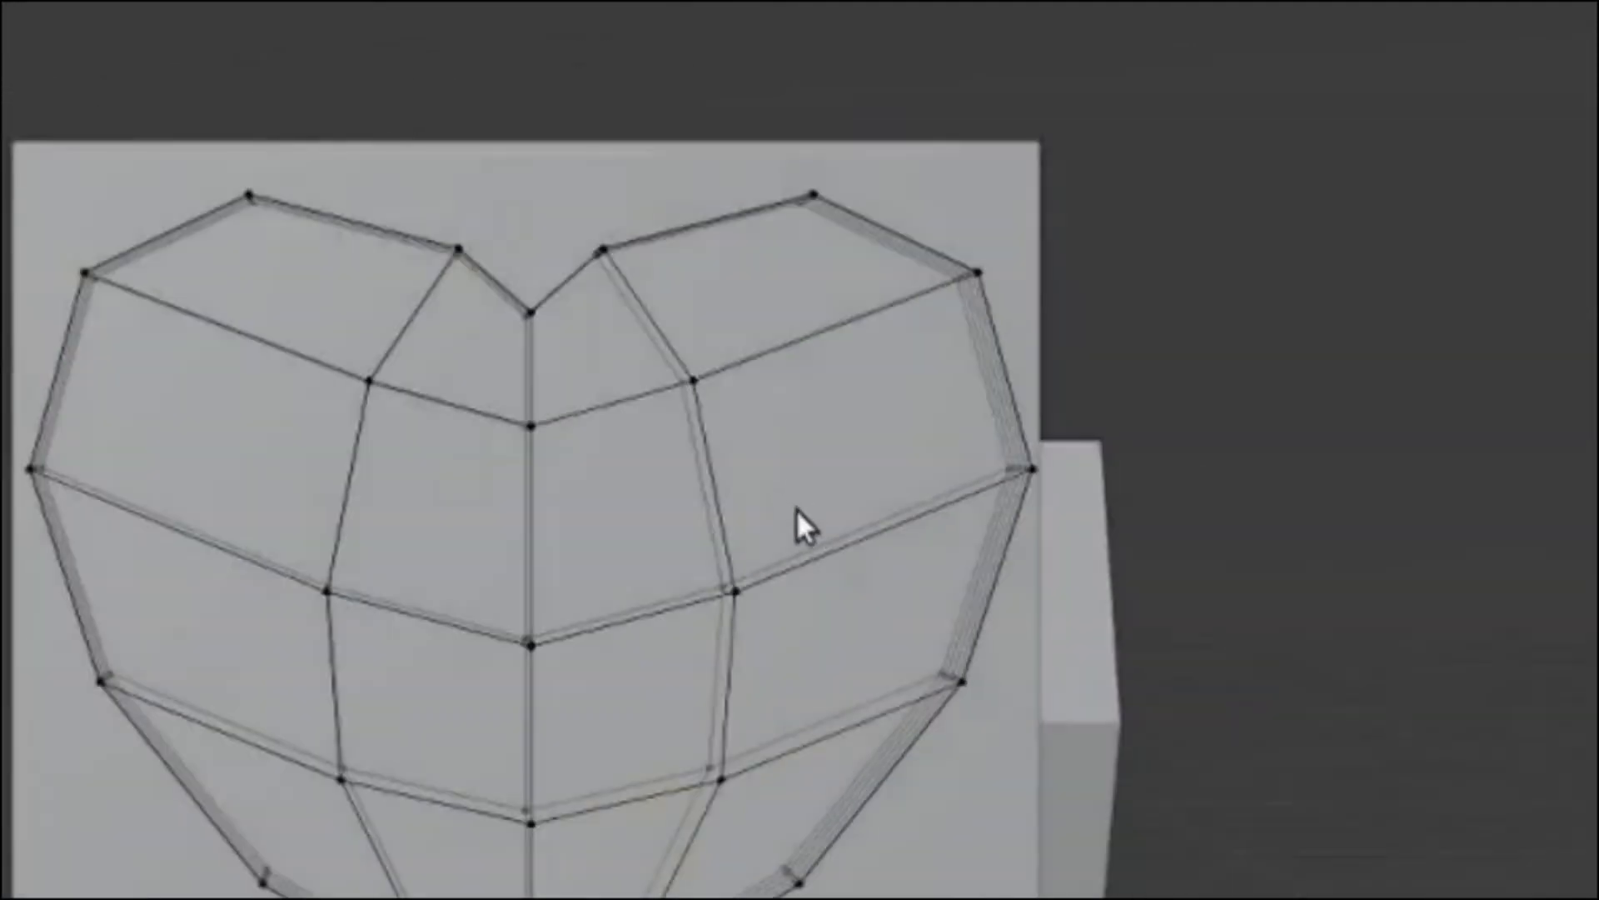
pyautogui.keyDown('shift'); pyautogui.moveTo(627, 845); pyautogui.dragTo(504, 830, button='middle'); pyautogui.keyUp('shift')
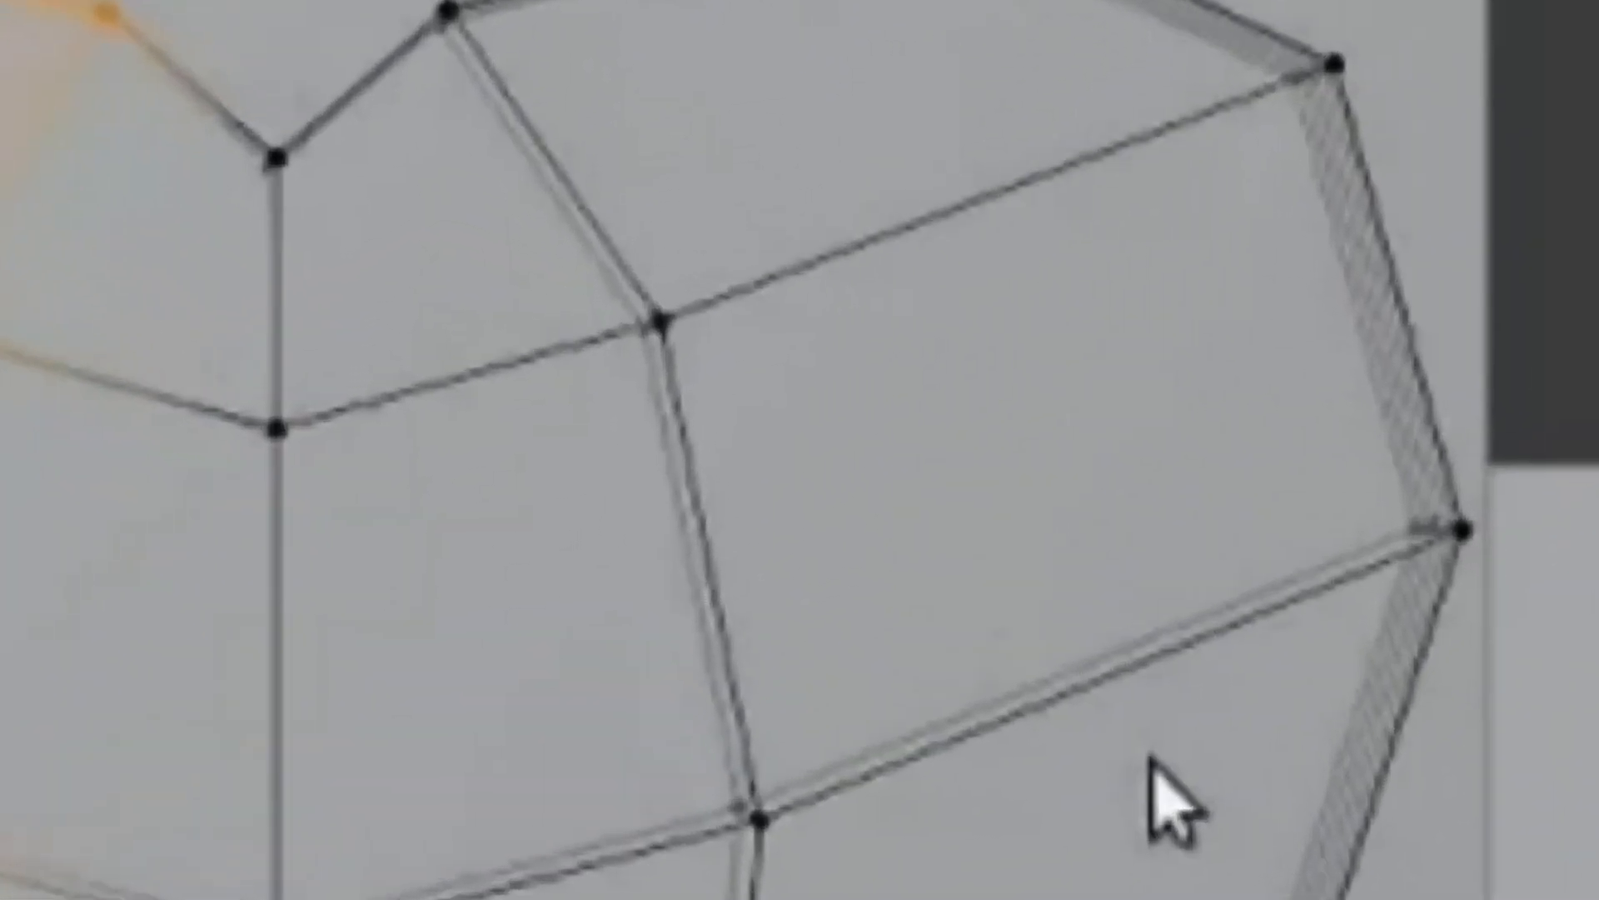
pyautogui.press('x')
pyautogui.click(1259, 587)
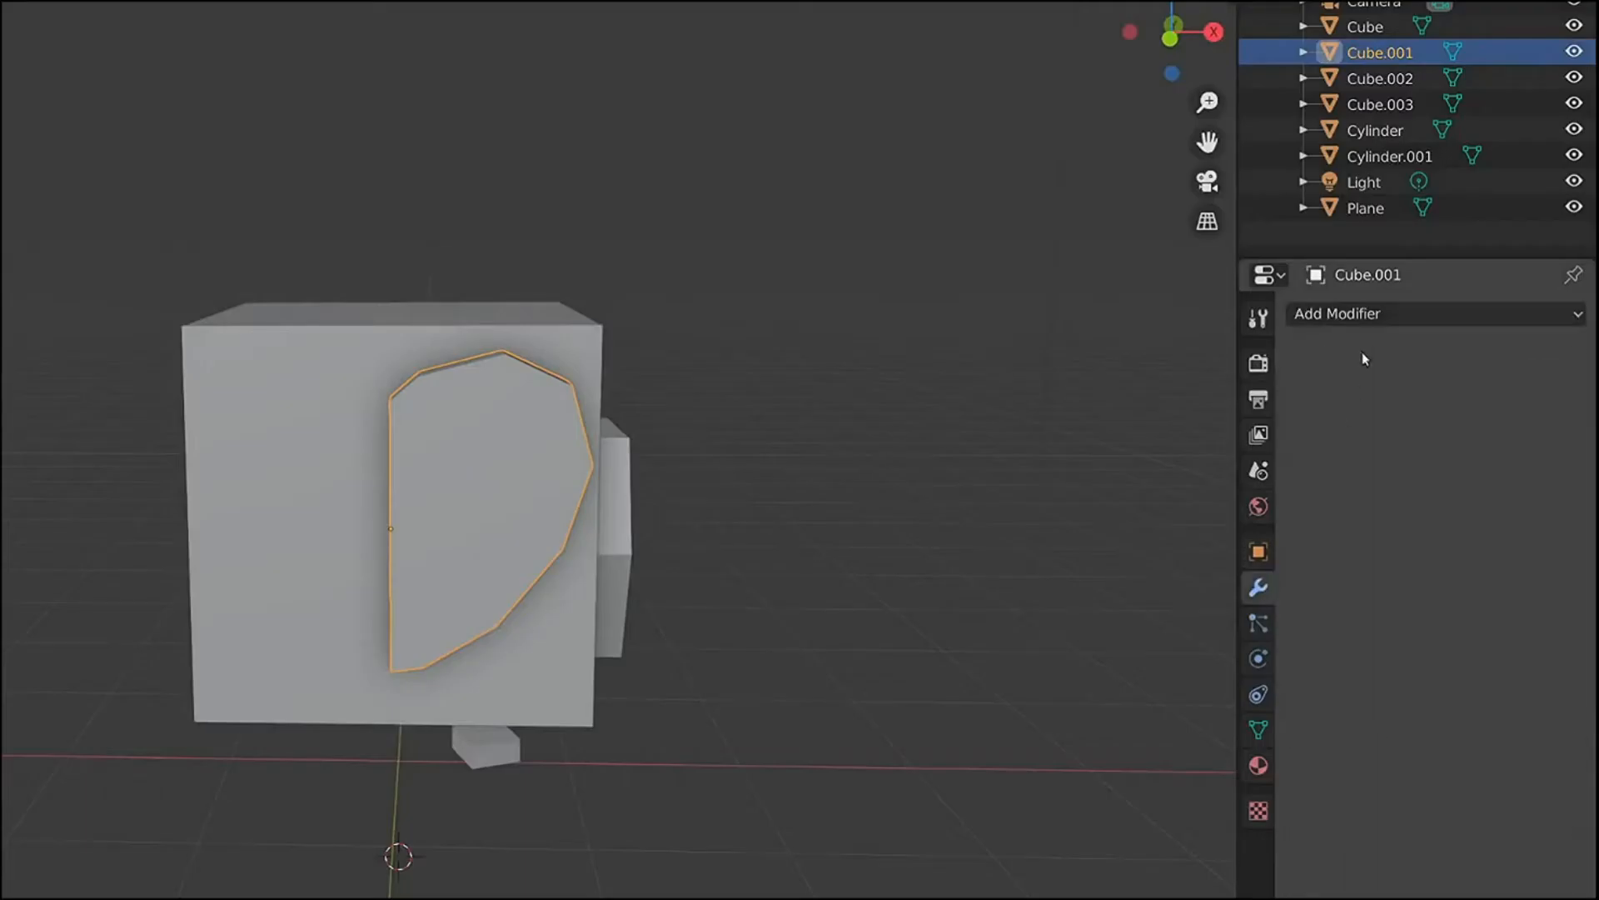
pyautogui.click(1359, 314)
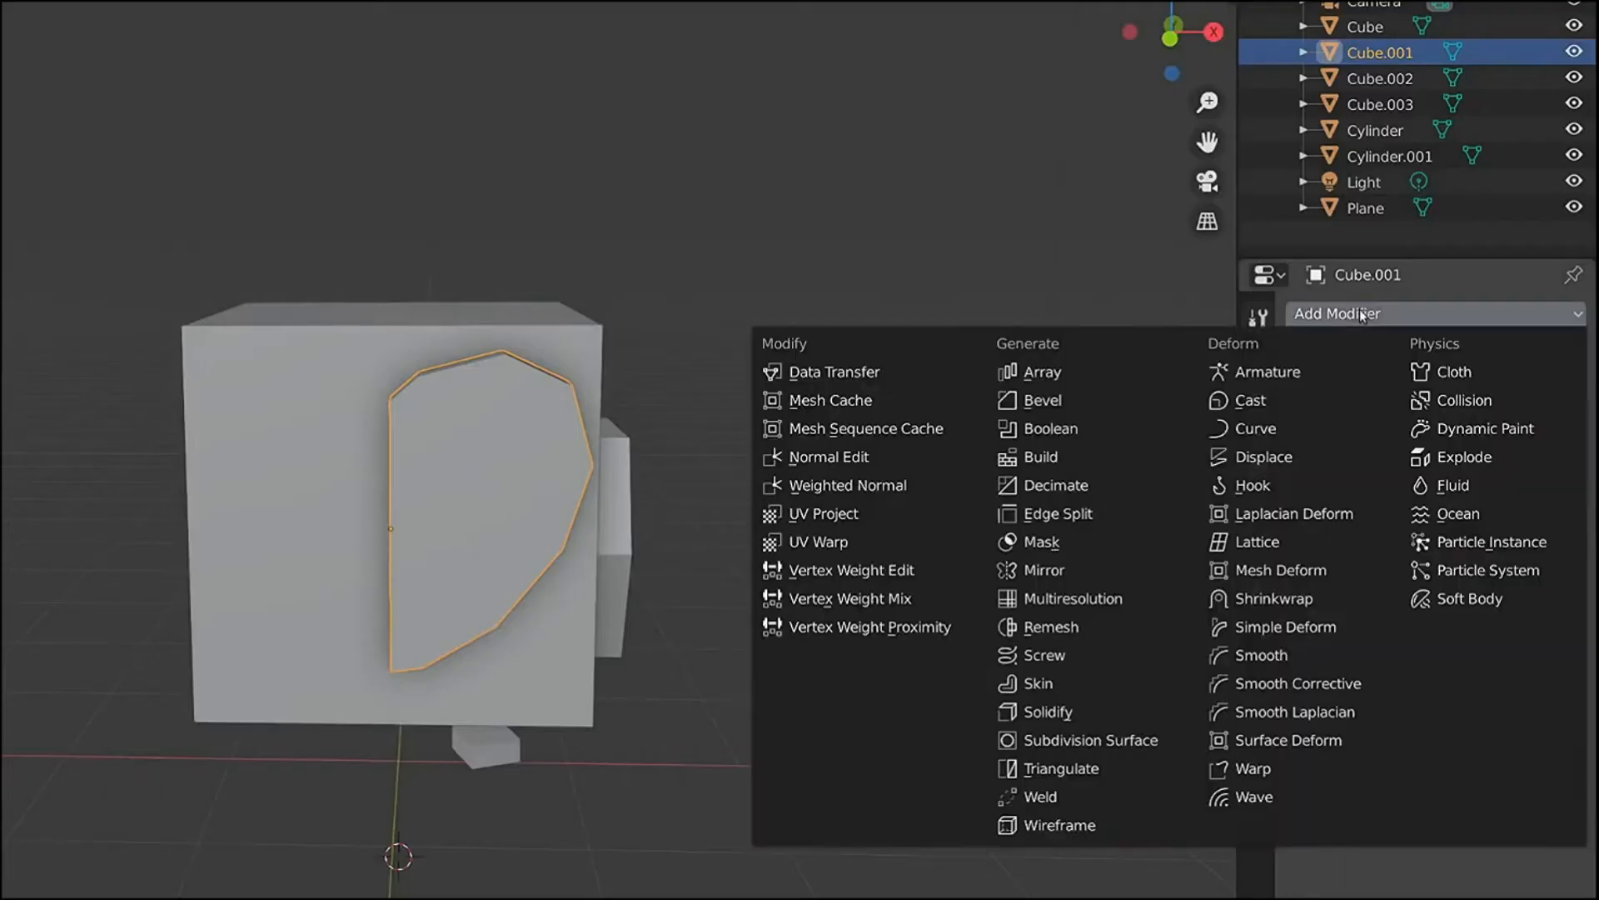
pyautogui.click(922, 533)
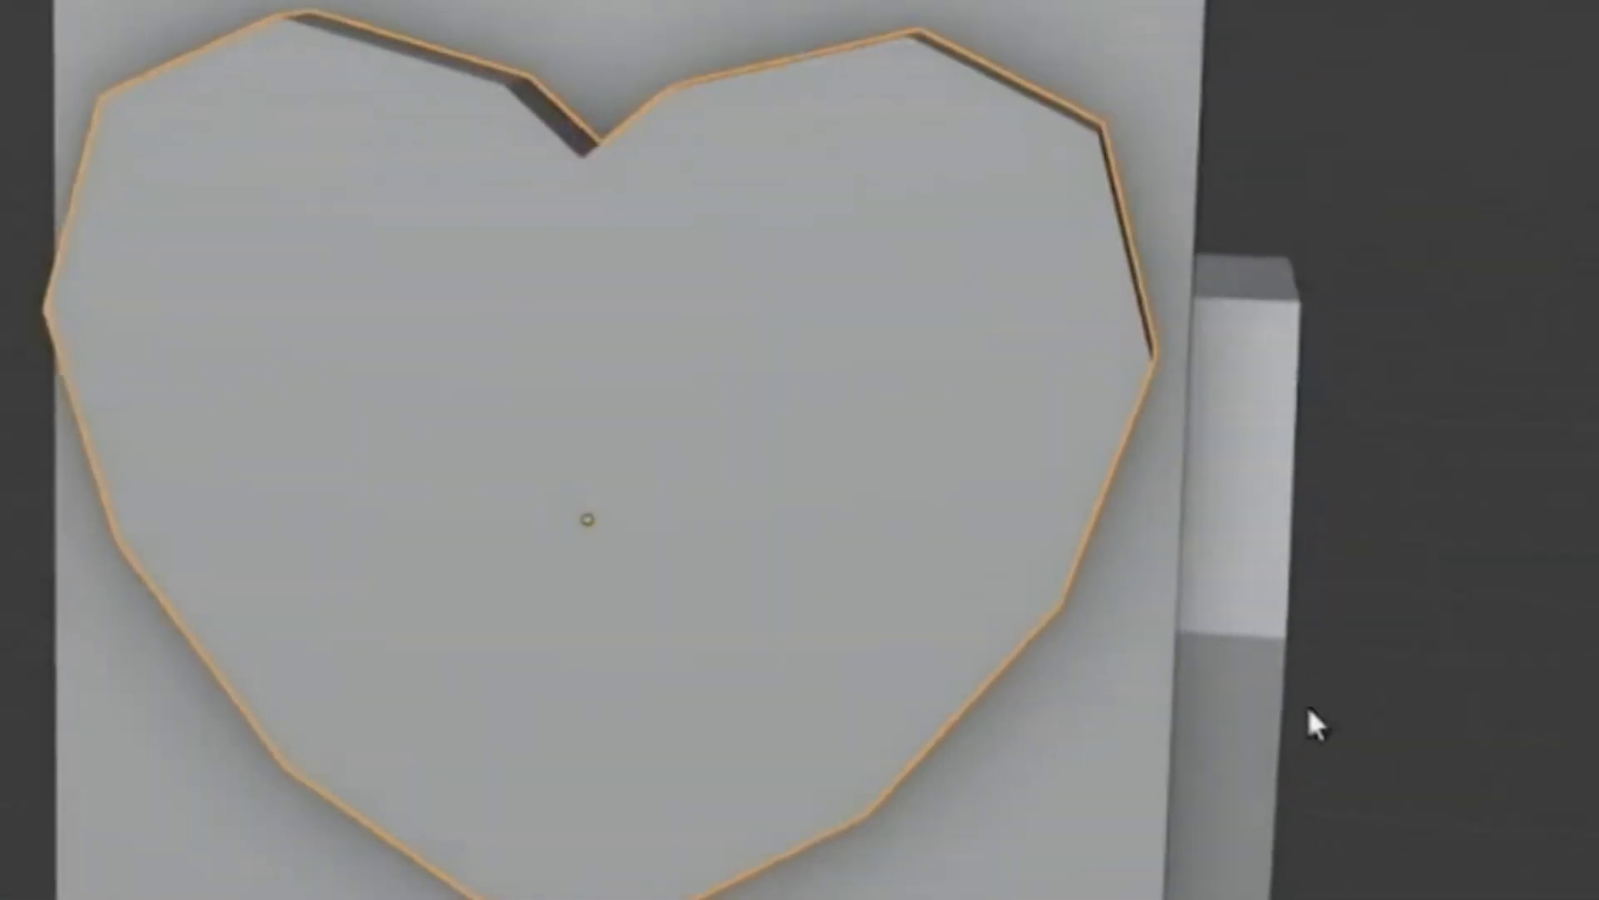
# - Try moving the heart's central vertex away from the mirror seam in Edit Mode
pyautogui.press('Tab')
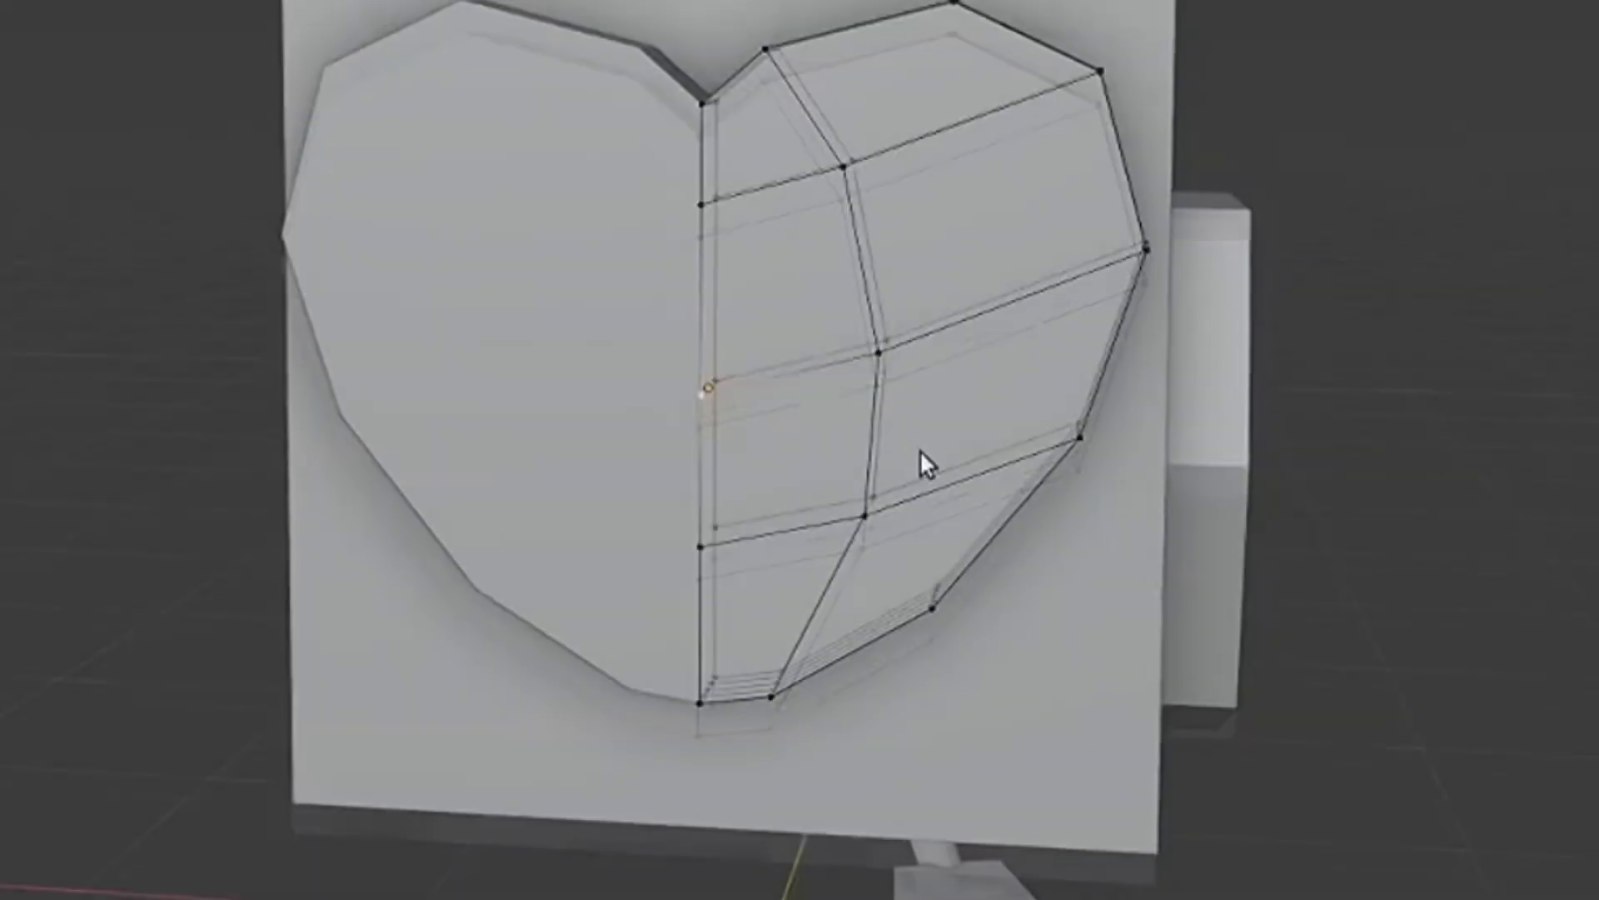
pyautogui.press('g')
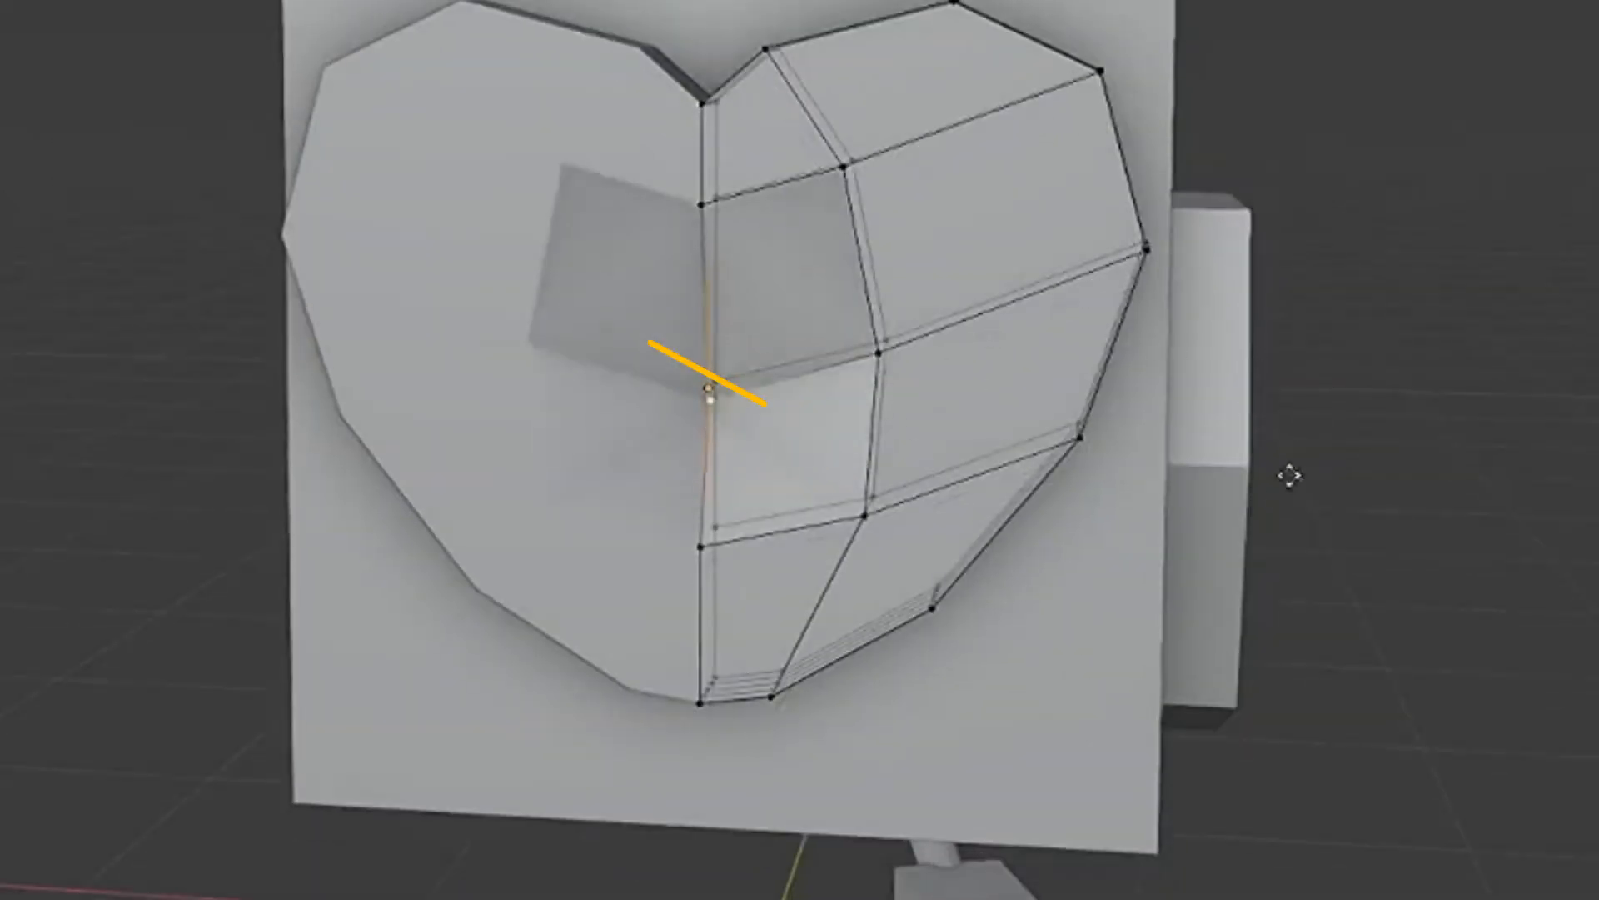
pyautogui.rightClick(1277, 467)
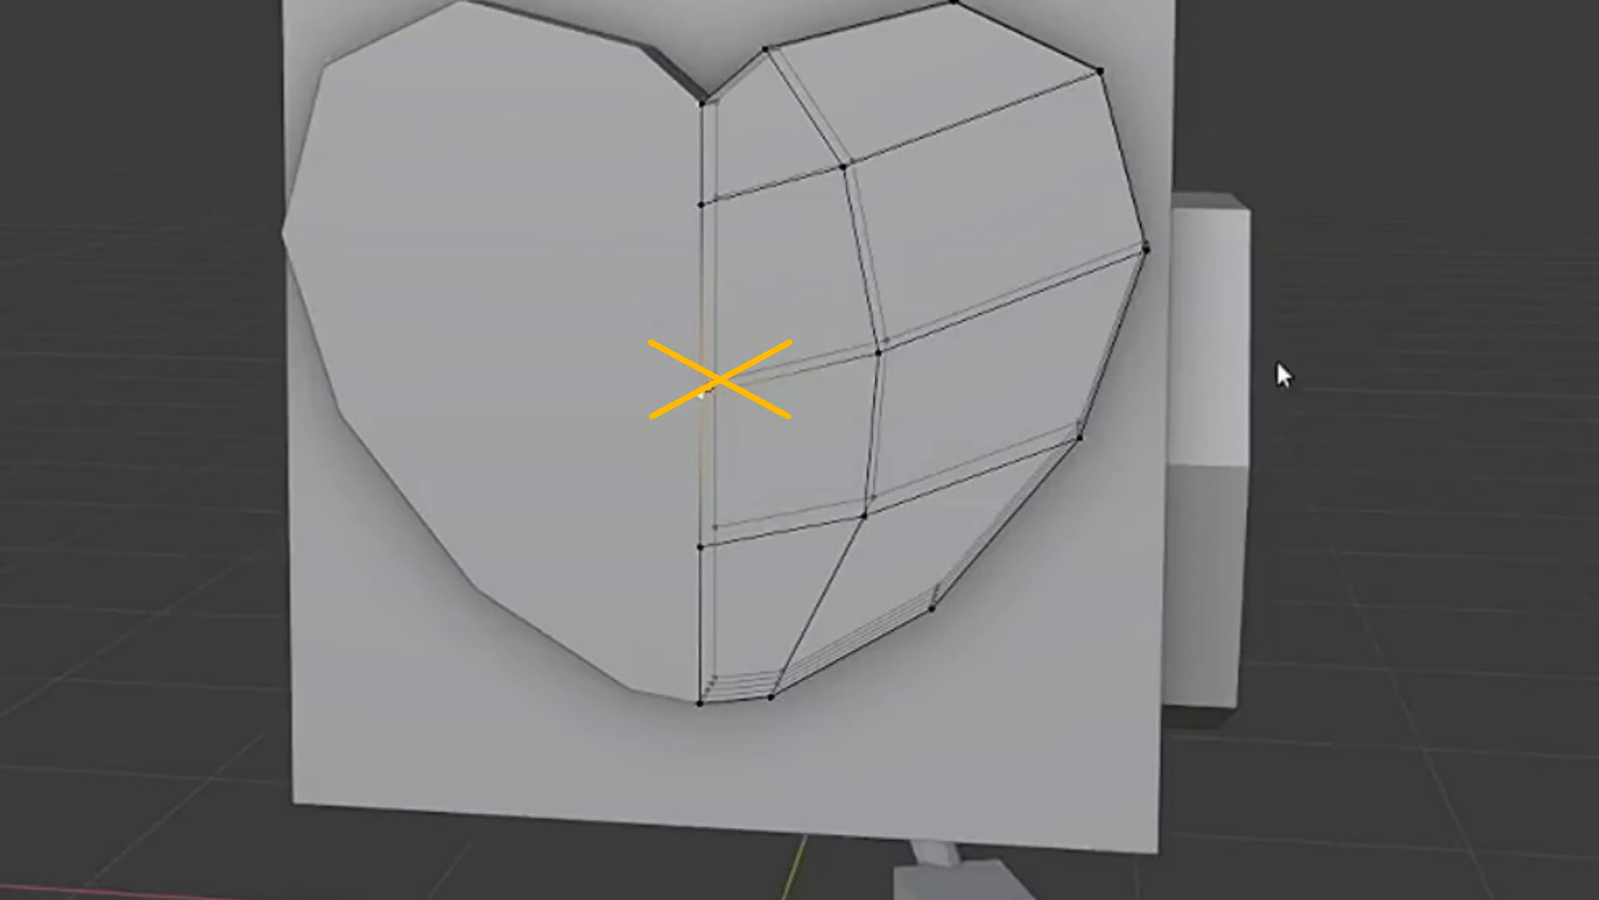
pyautogui.press('g')
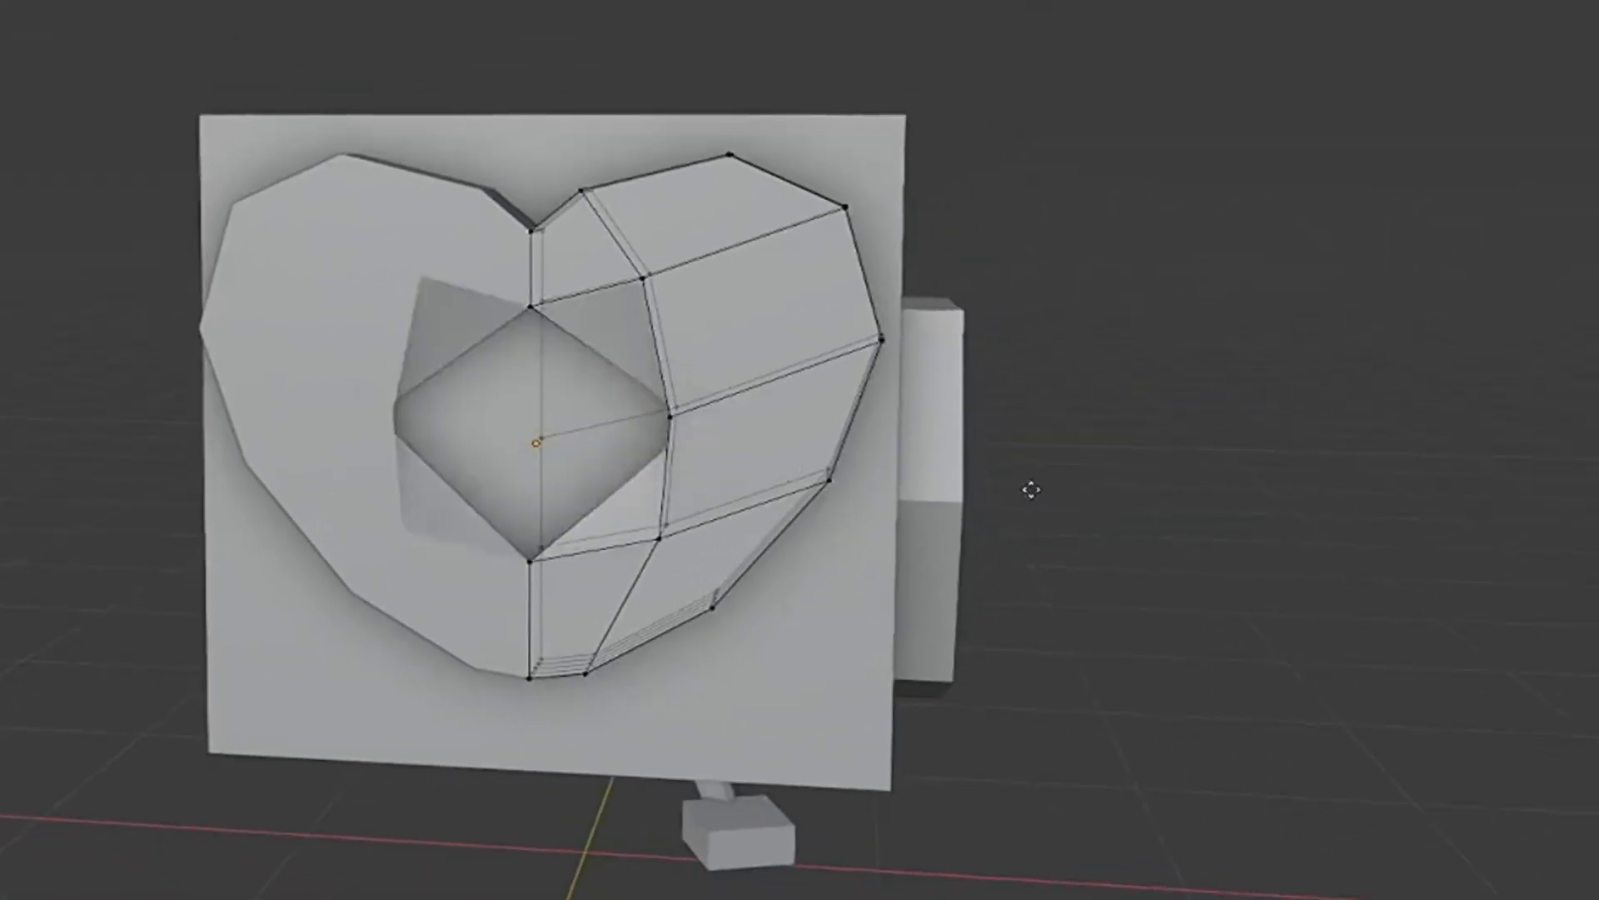
pyautogui.rightClick(927, 507)
# - Try moving the heart's whole centre line of vertices to test how the mirrored halves meet
pyautogui.keyDown('alt'); pyautogui.click(538, 395); pyautogui.keyUp('alt')
pyautogui.press('g')
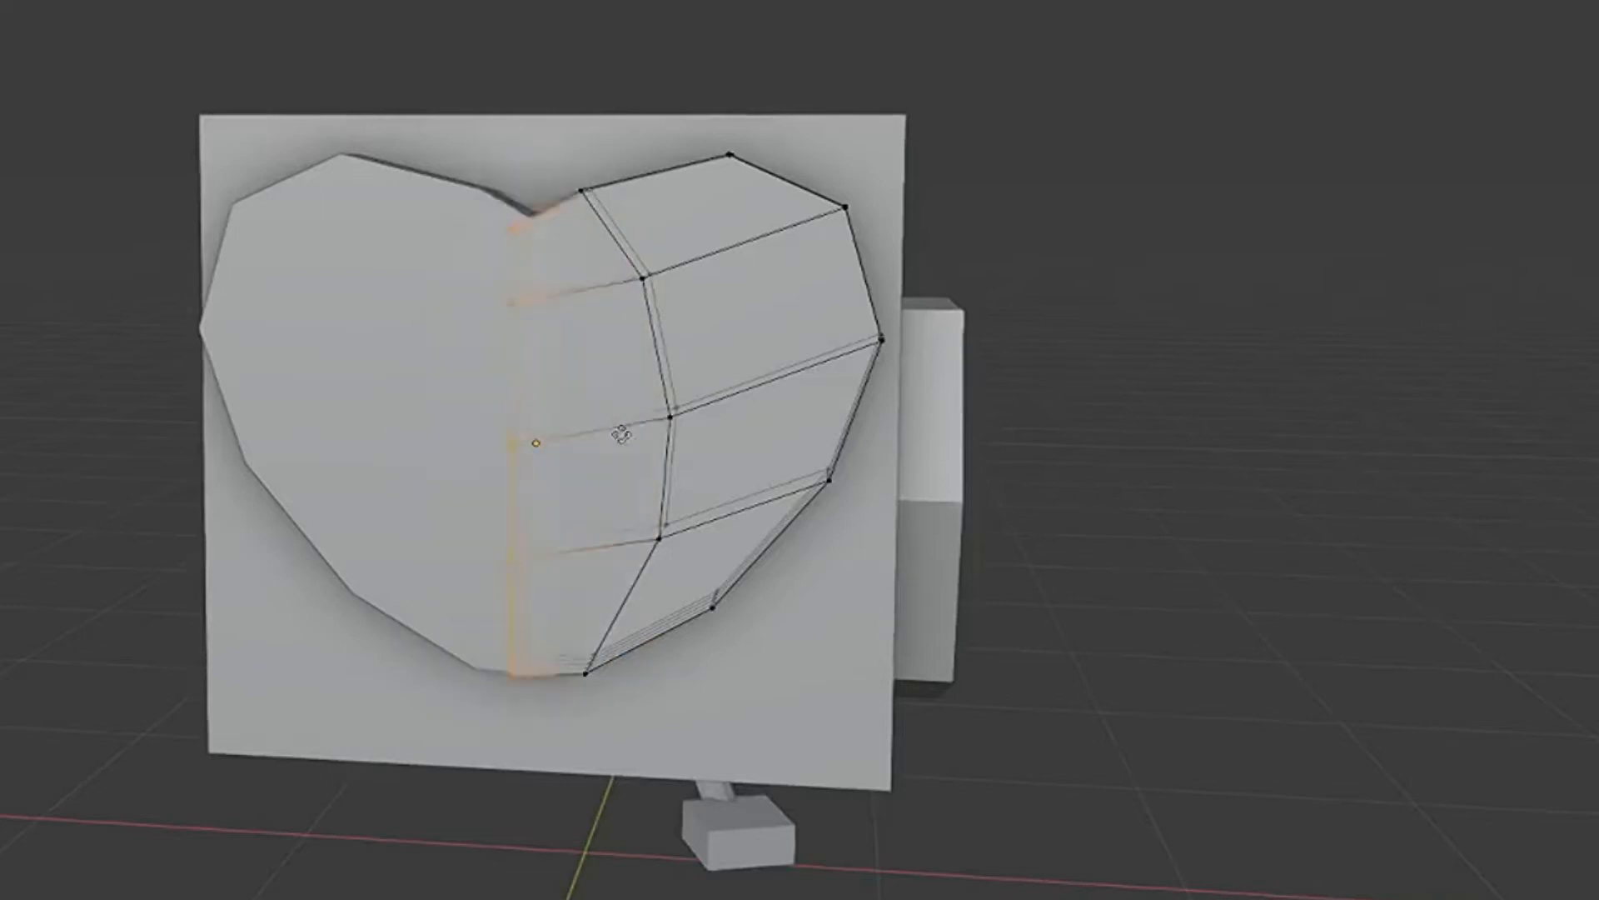
pyautogui.click(626, 408)
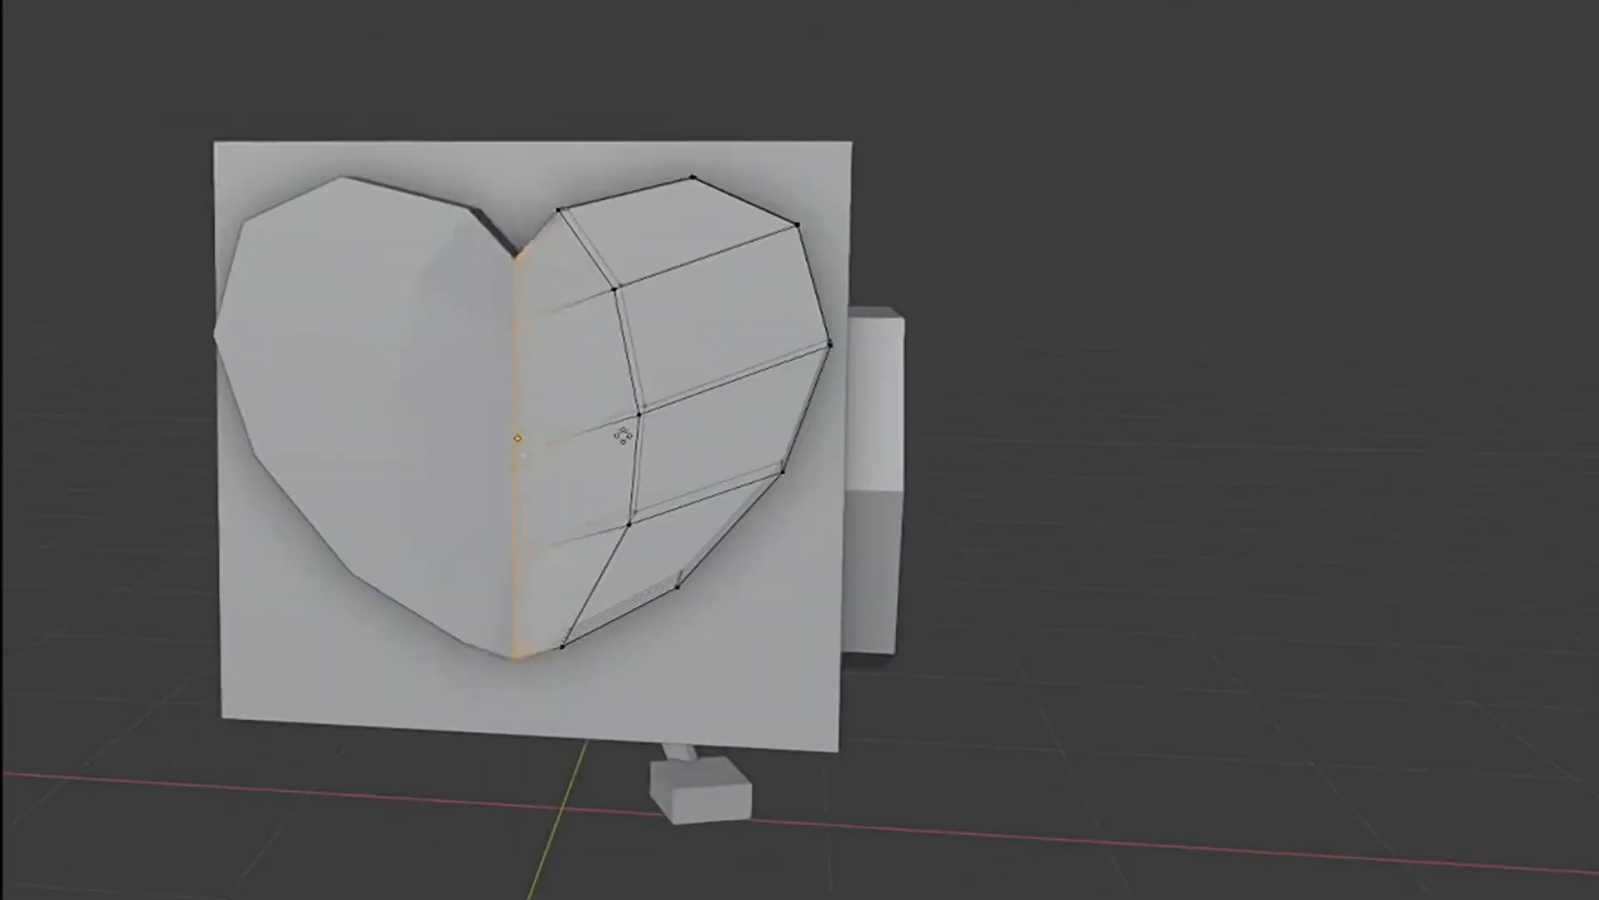
pyautogui.click(629, 441)
# - Try moving an inner vertex of the heart onto the mirror seam and undo the move
pyautogui.moveTo(620, 448); pyautogui.dragTo(546, 479, button='middle')
pyautogui.press('g')
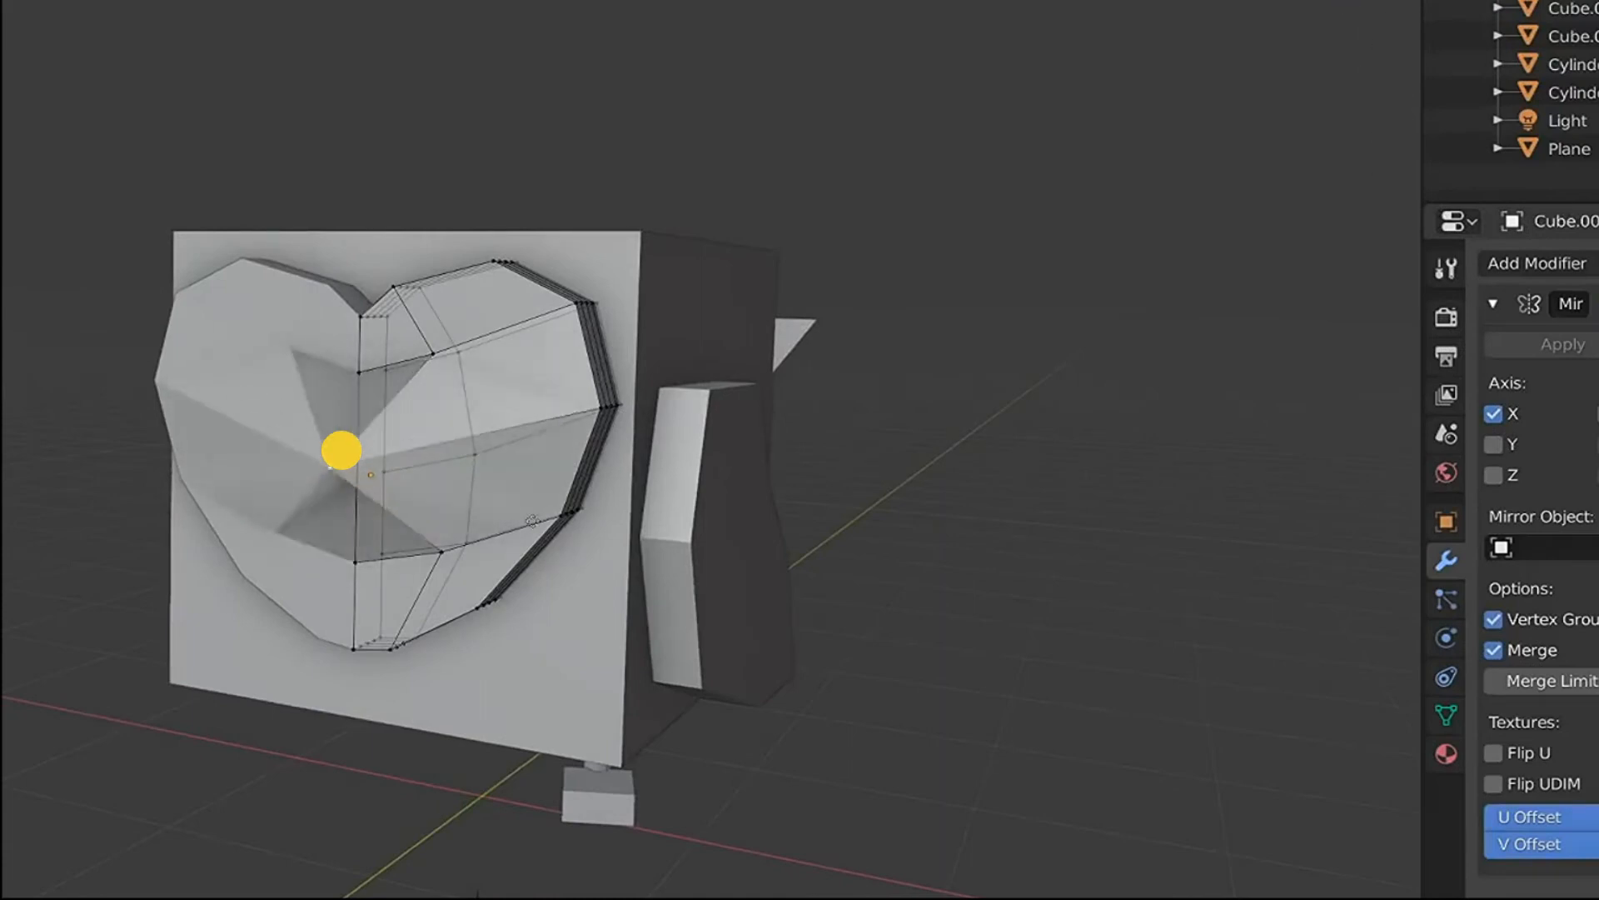
pyautogui.click(531, 494)
pyautogui.hotkey('ctrl', 'z')
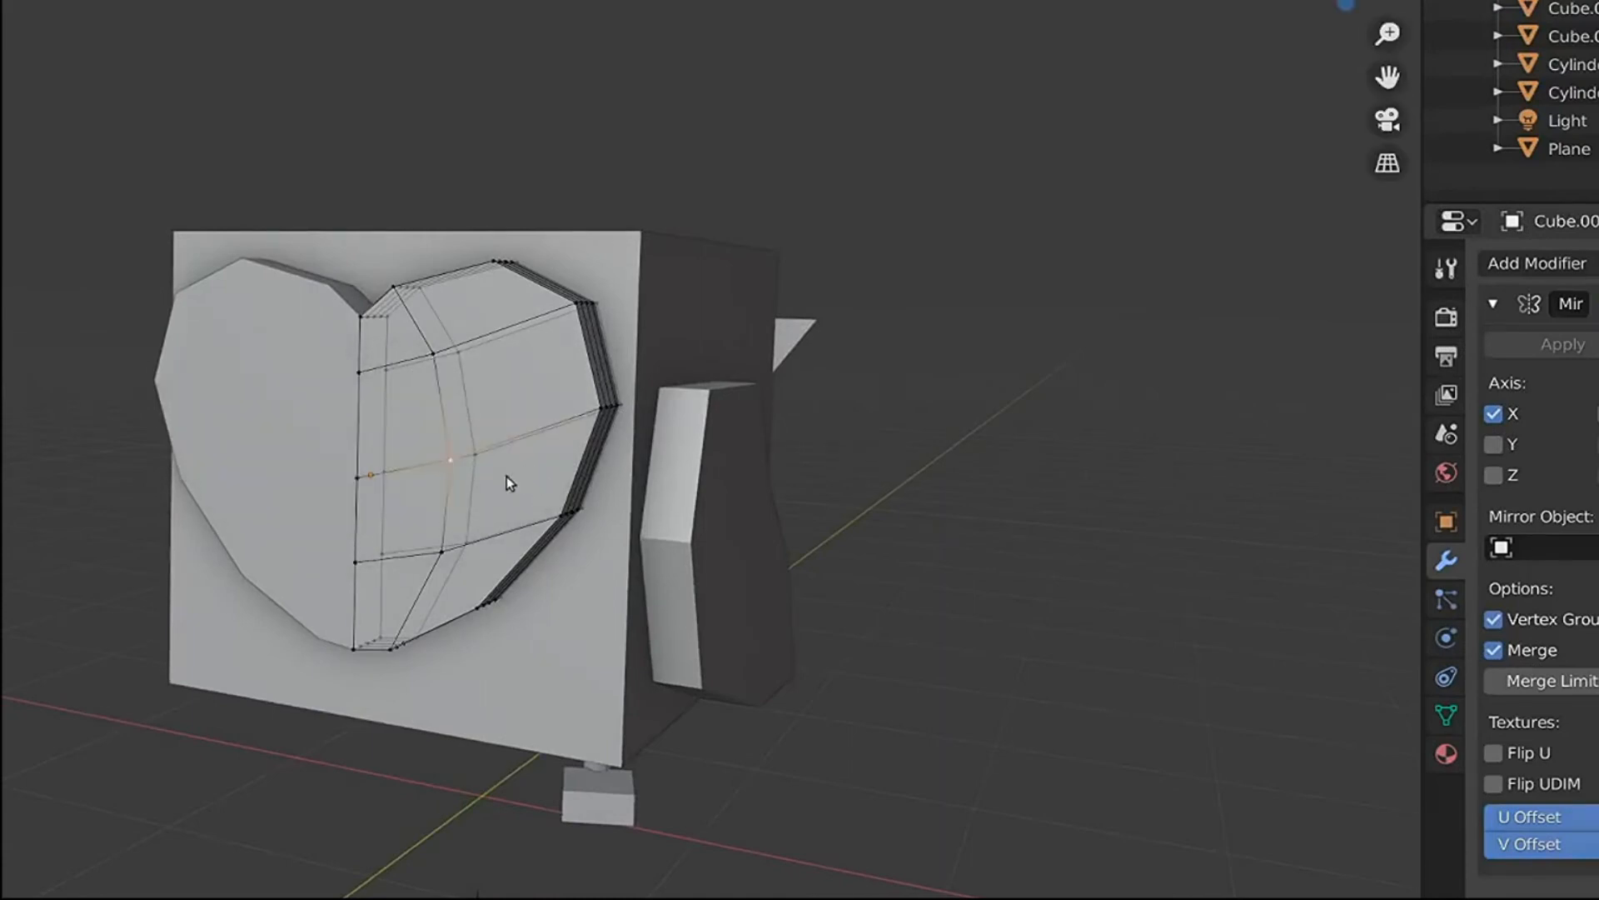
# - Select the wing on the body's side and add a Subdivision Surface modifier to it
pyautogui.moveTo(507, 476); pyautogui.dragTo(648, 474, button='middle')
pyautogui.scroll(1, 636, 472)
pyautogui.click(701, 614)
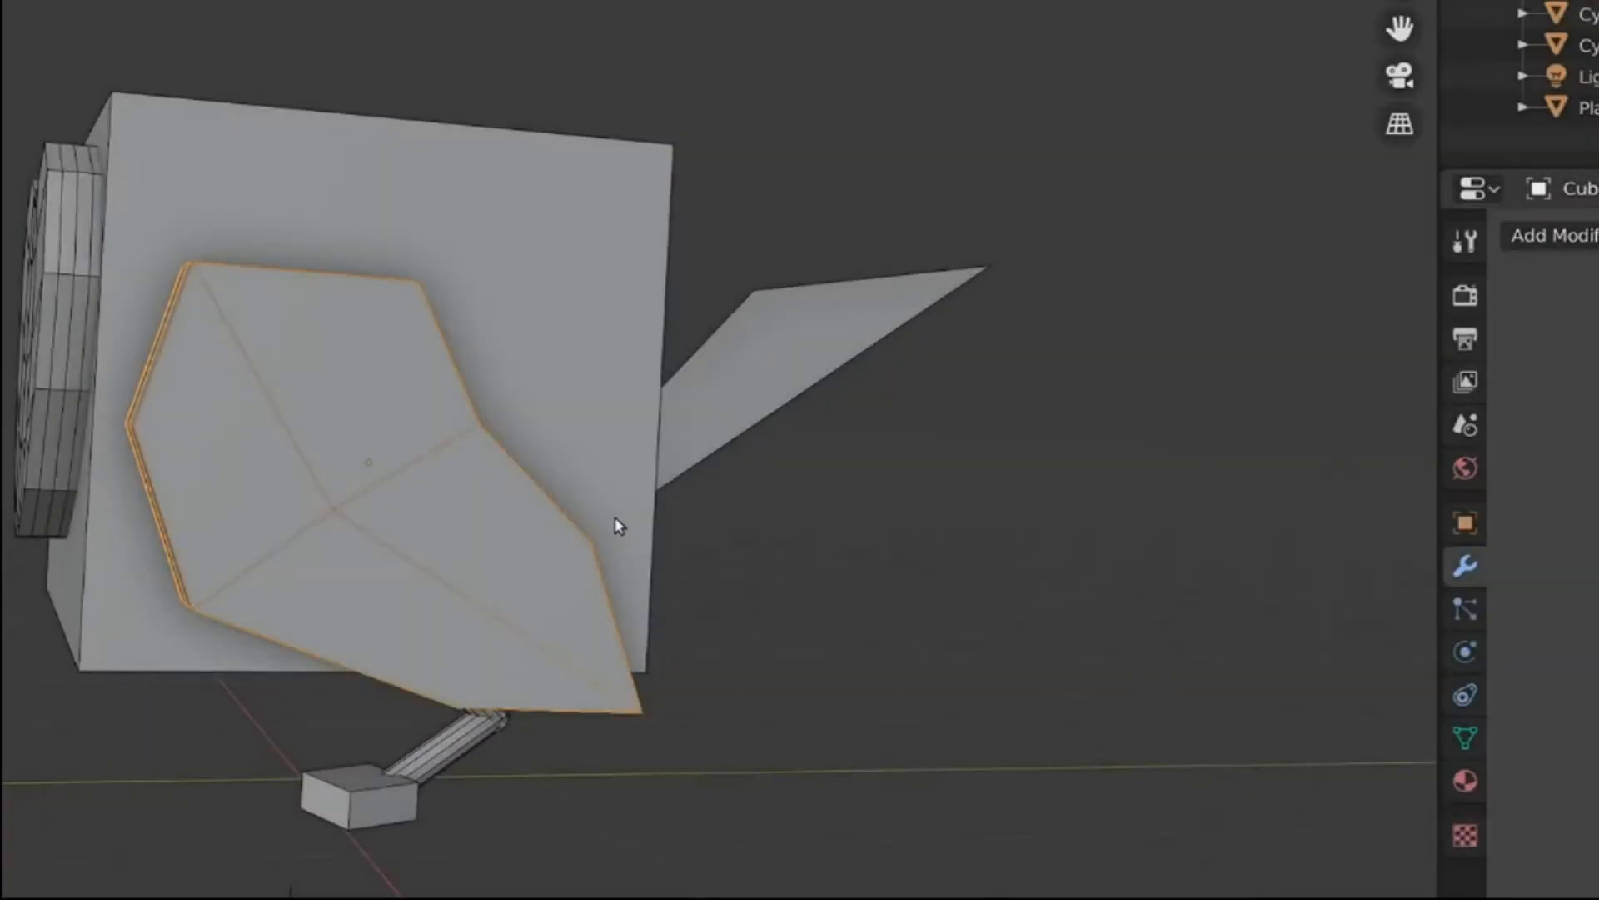
pyautogui.moveTo(659, 493); pyautogui.dragTo(979, 335, button='middle')
pyautogui.click(1554, 235)
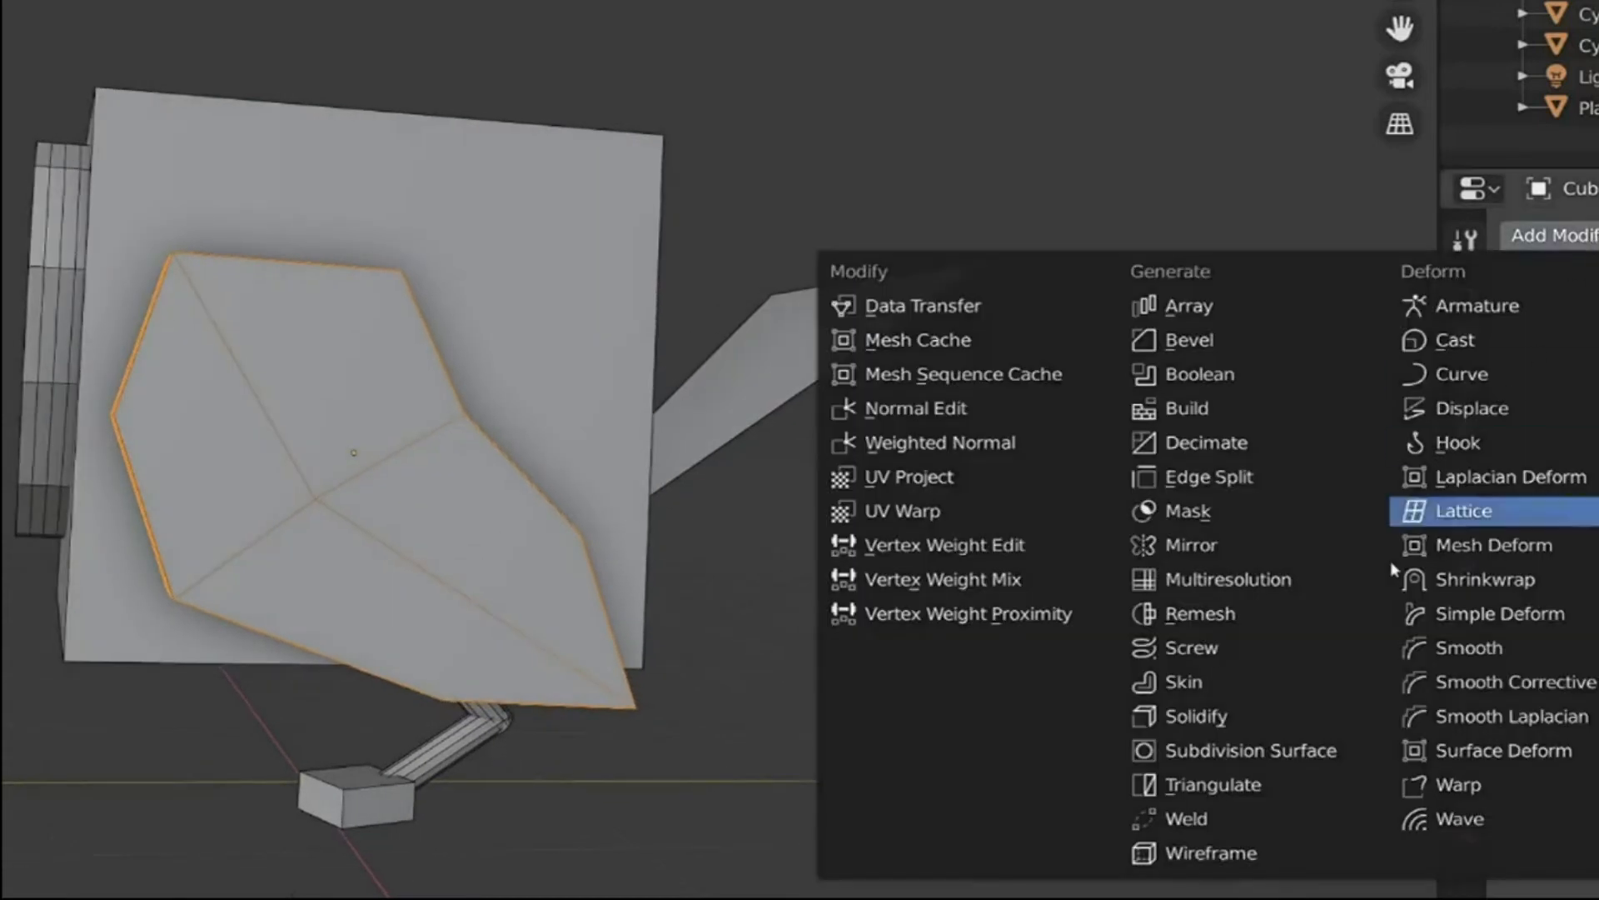
pyautogui.click(1195, 666)
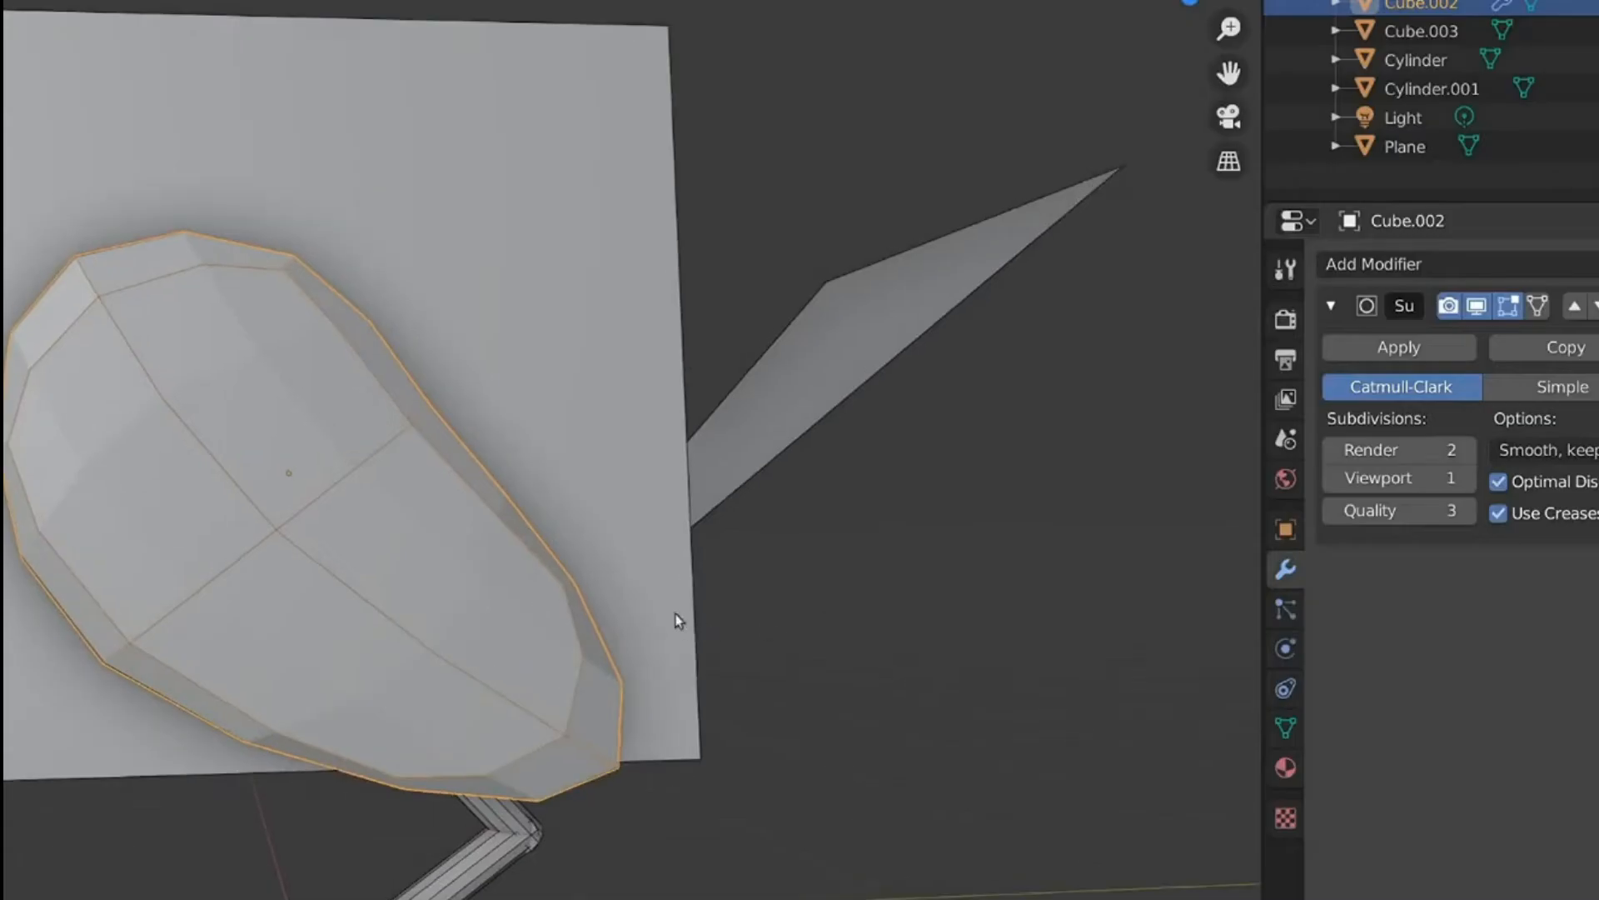
# - Turn off Optimal Display and raise the wing's viewport subdivision level
pyautogui.click(1516, 481)
pyautogui.click(1469, 484)
pyautogui.click(1469, 484)
pyautogui.click(1468, 484)
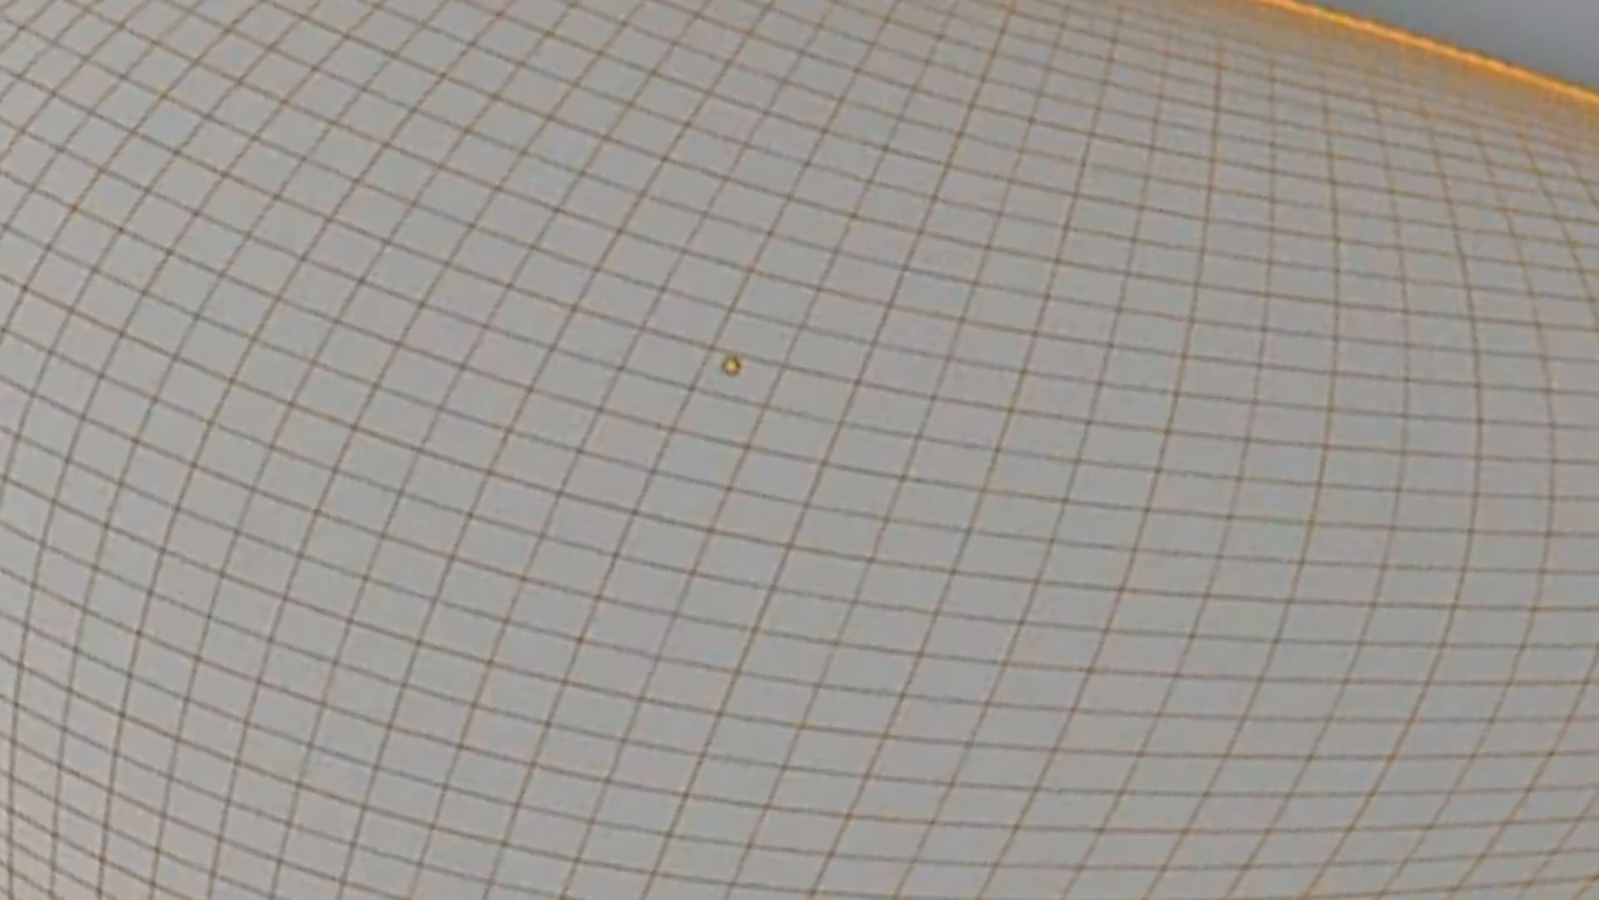
# - Try subdivision levels 3, 2 and 1 on the wing and set it to level 2
pyautogui.hotkey('ctrl', '3')
pyautogui.hotkey('ctrl', '2')
pyautogui.hotkey('ctrl', '1')
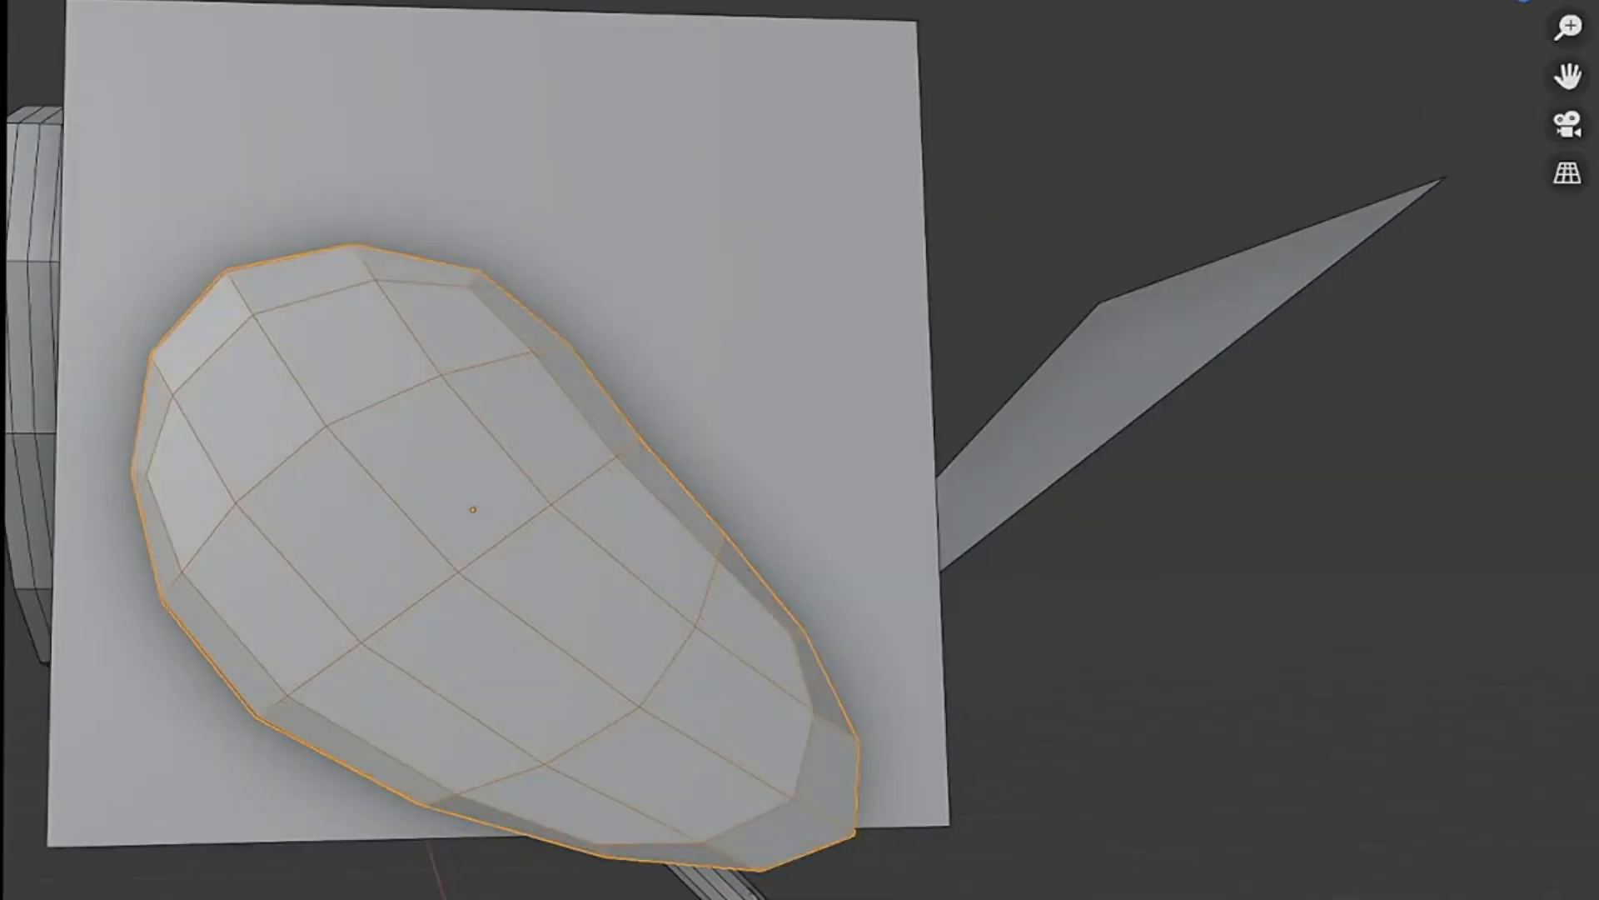
pyautogui.hotkey('ctrl', '2')
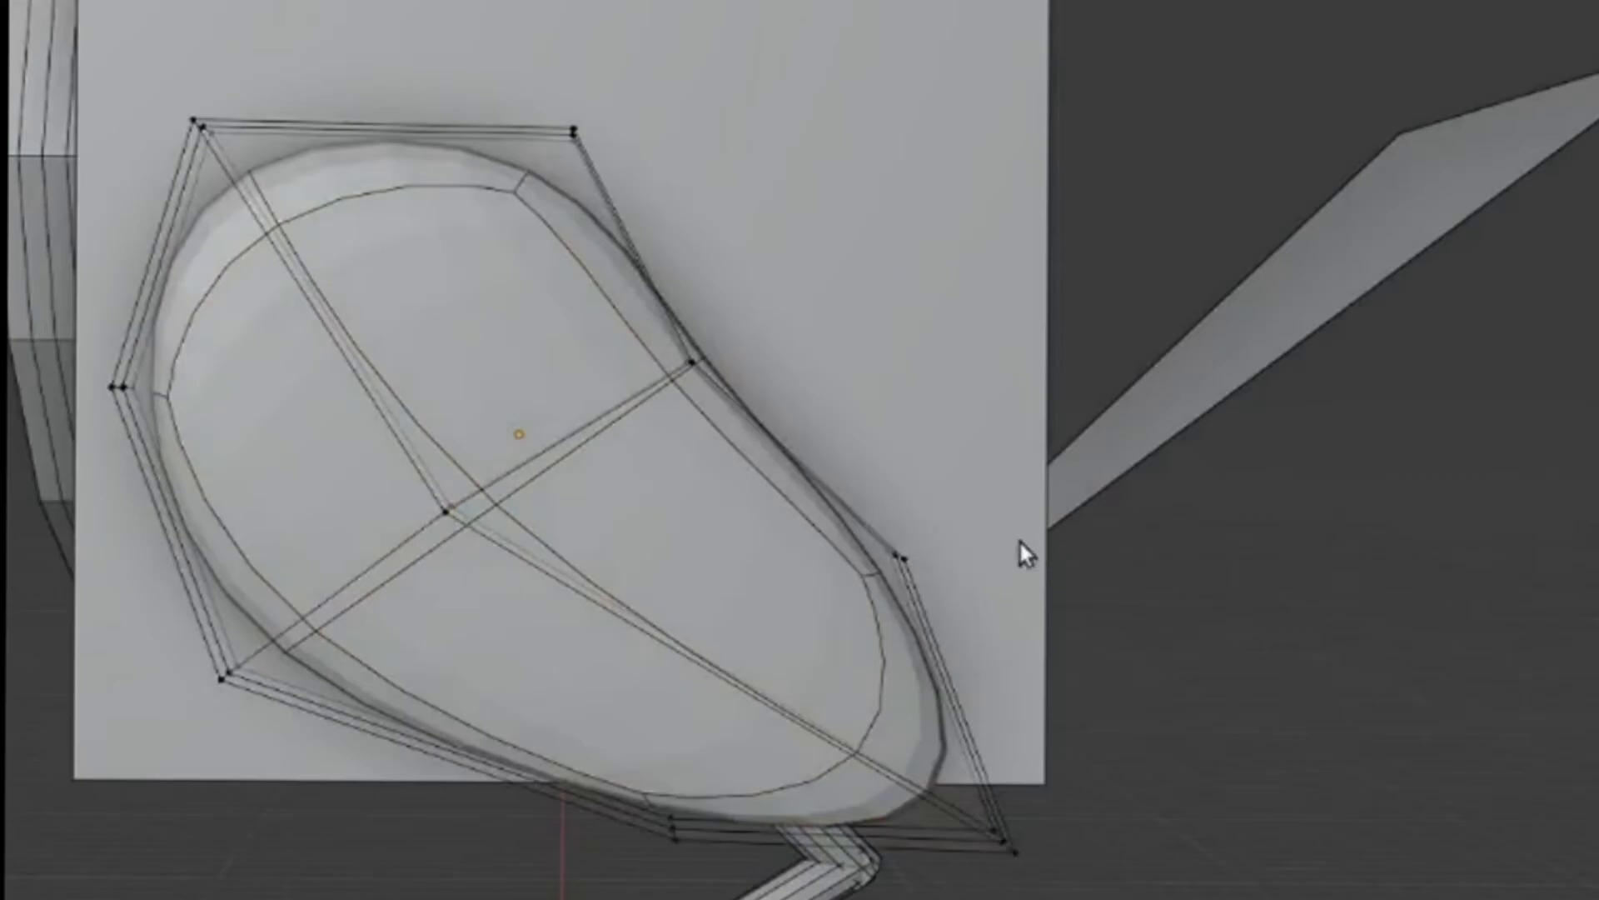
# - Reshape the wing's rear end by moving its rear edge vertices inward and pulling the lower tip vertices outward into a point
pyautogui.moveTo(848, 542); pyautogui.dragTo(952, 601)
pyautogui.press('g')
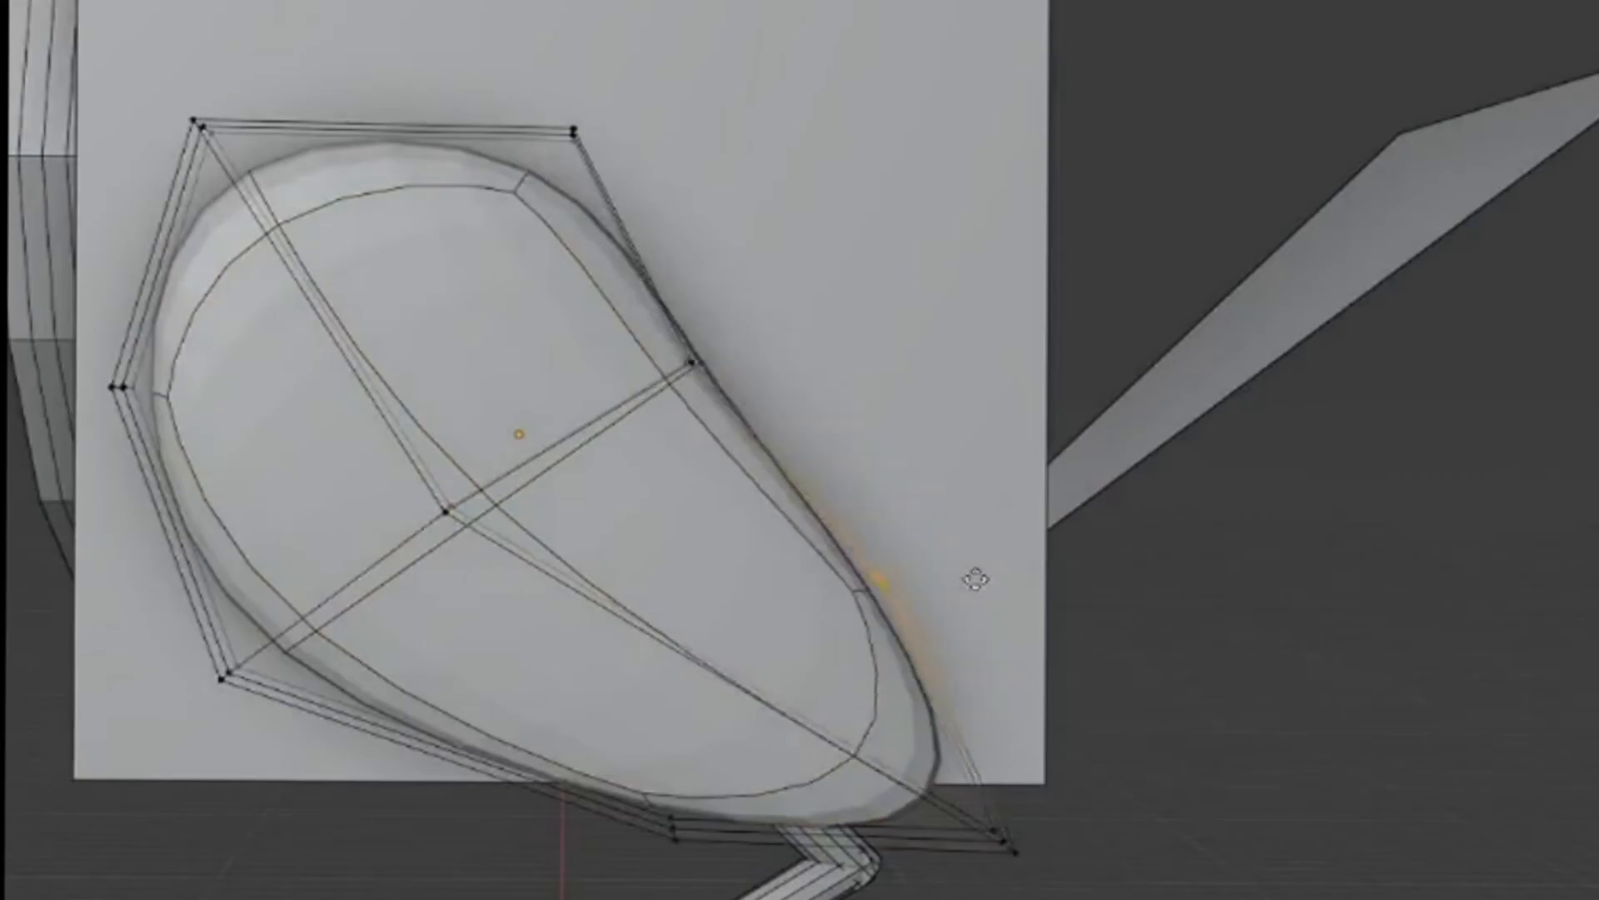
pyautogui.click(913, 613)
pyautogui.moveTo(1173, 636); pyautogui.dragTo(1089, 730)
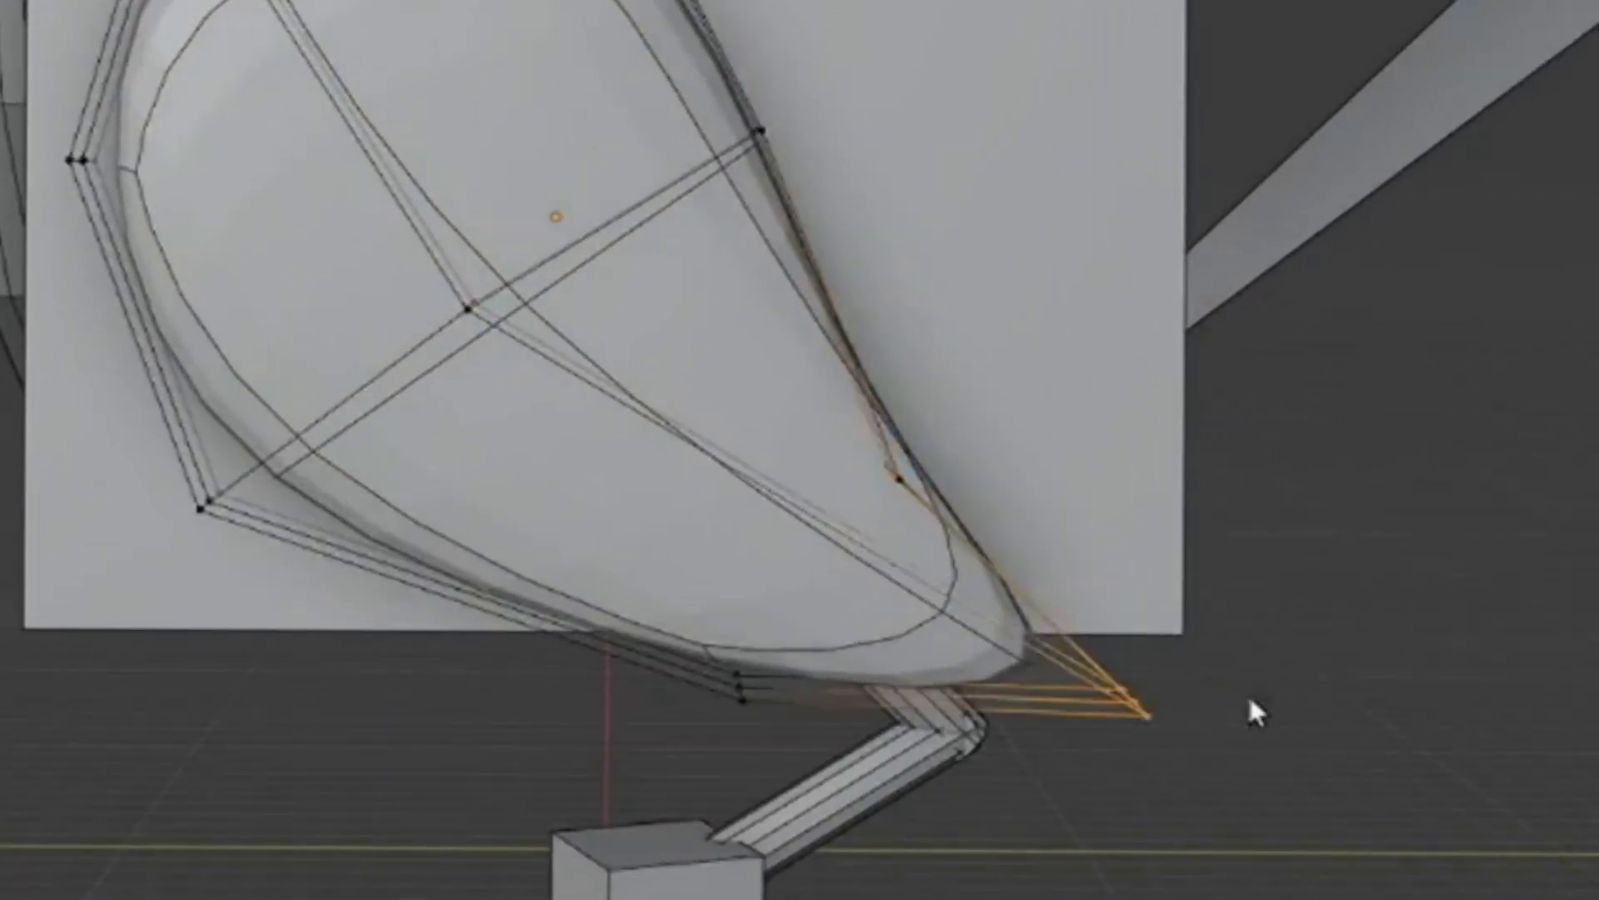
pyautogui.press('g')
pyautogui.click(1398, 656)
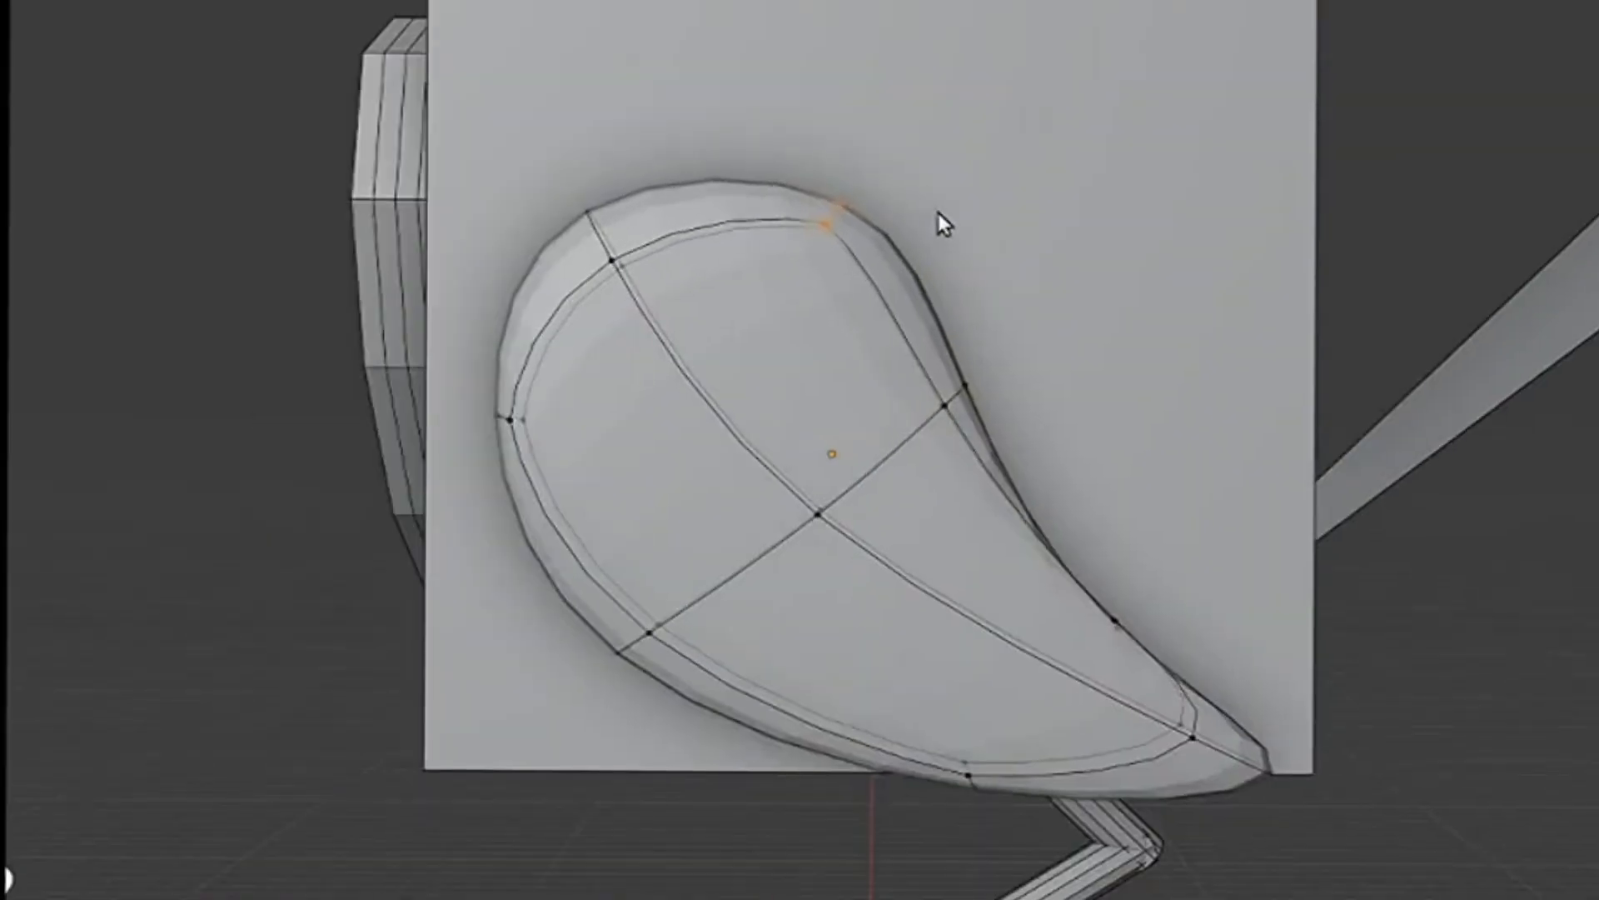
pyautogui.press('g')
pyautogui.click(1088, 450)
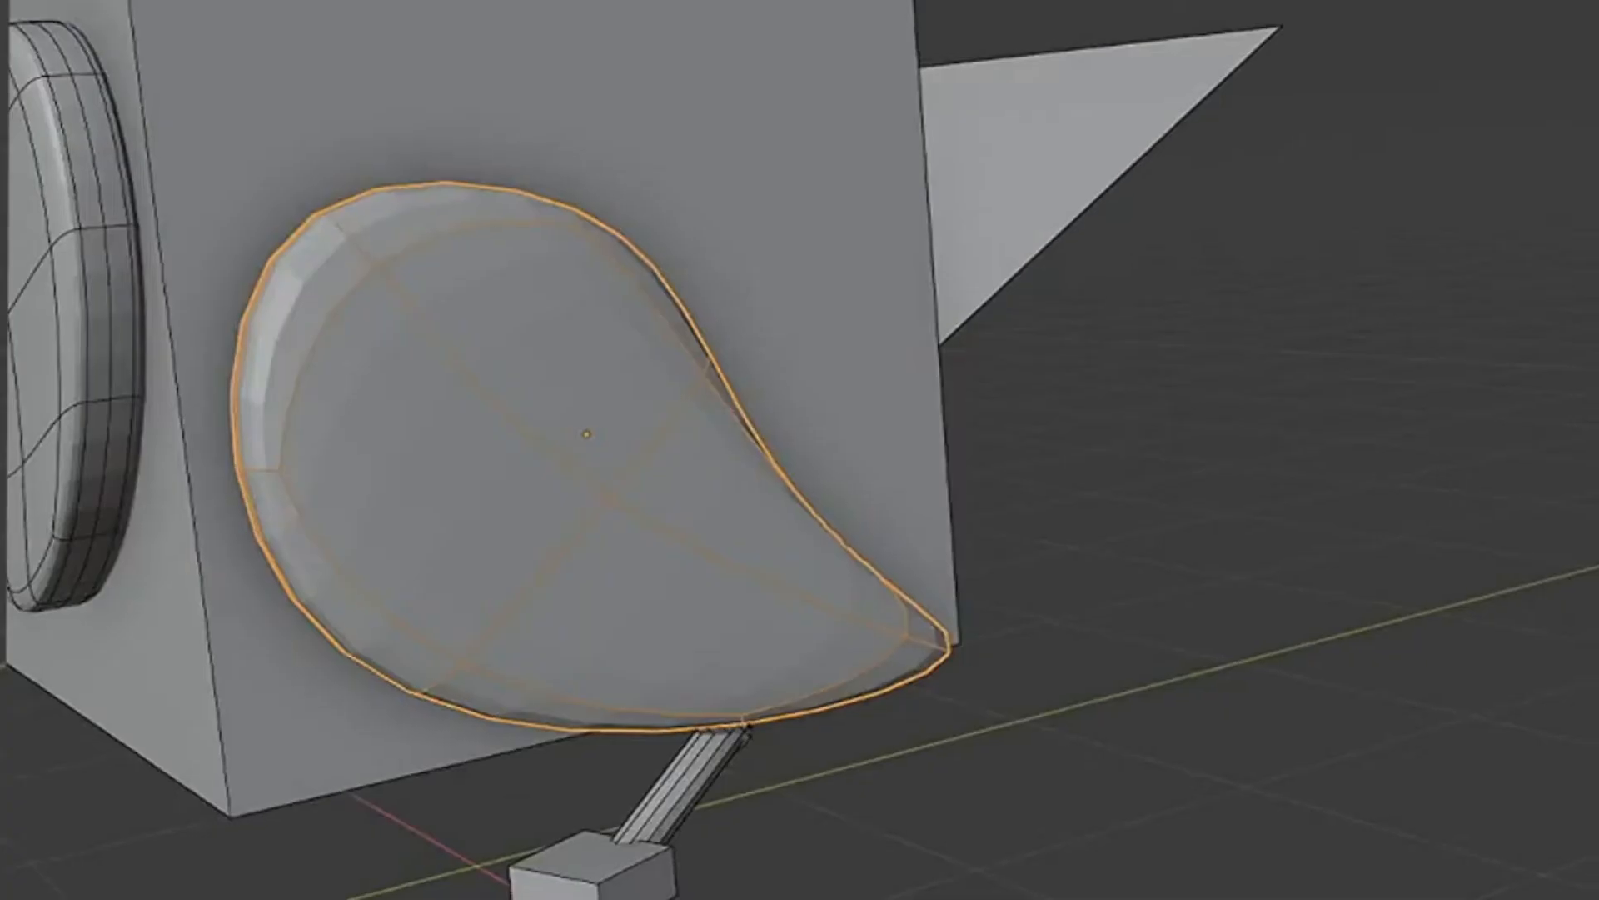
# - Try mirroring the wing across the Y and Z axes and return its Mirror modifier to X
pyautogui.moveTo(1149, 575); pyautogui.dragTo(1174, 580, button='middle')
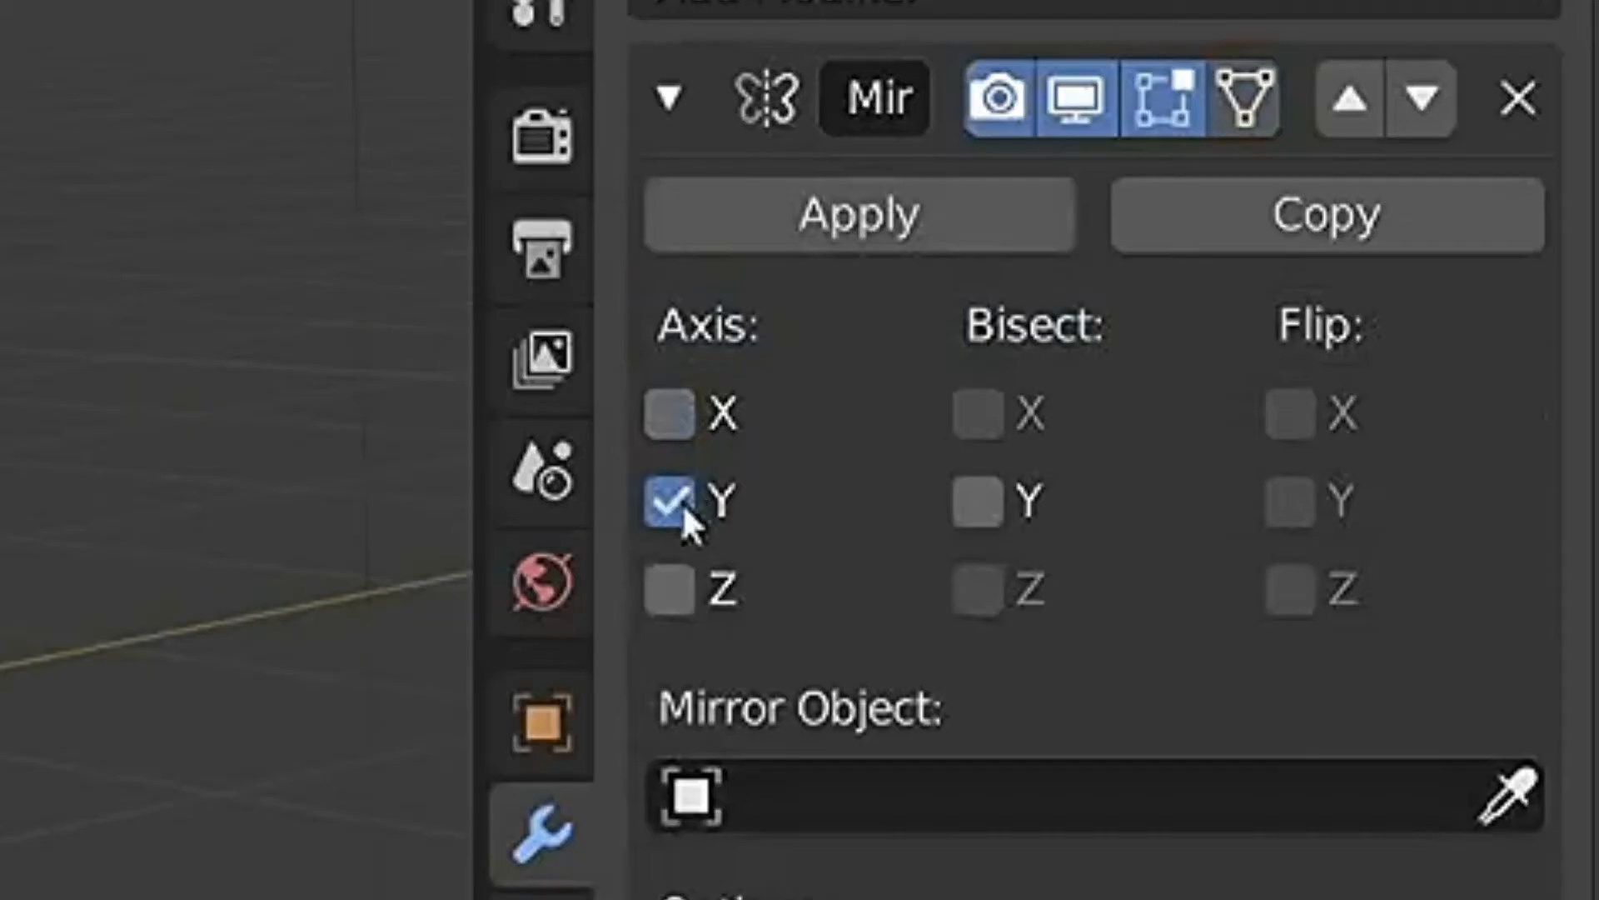
pyautogui.click(670, 589)
pyautogui.click(671, 502)
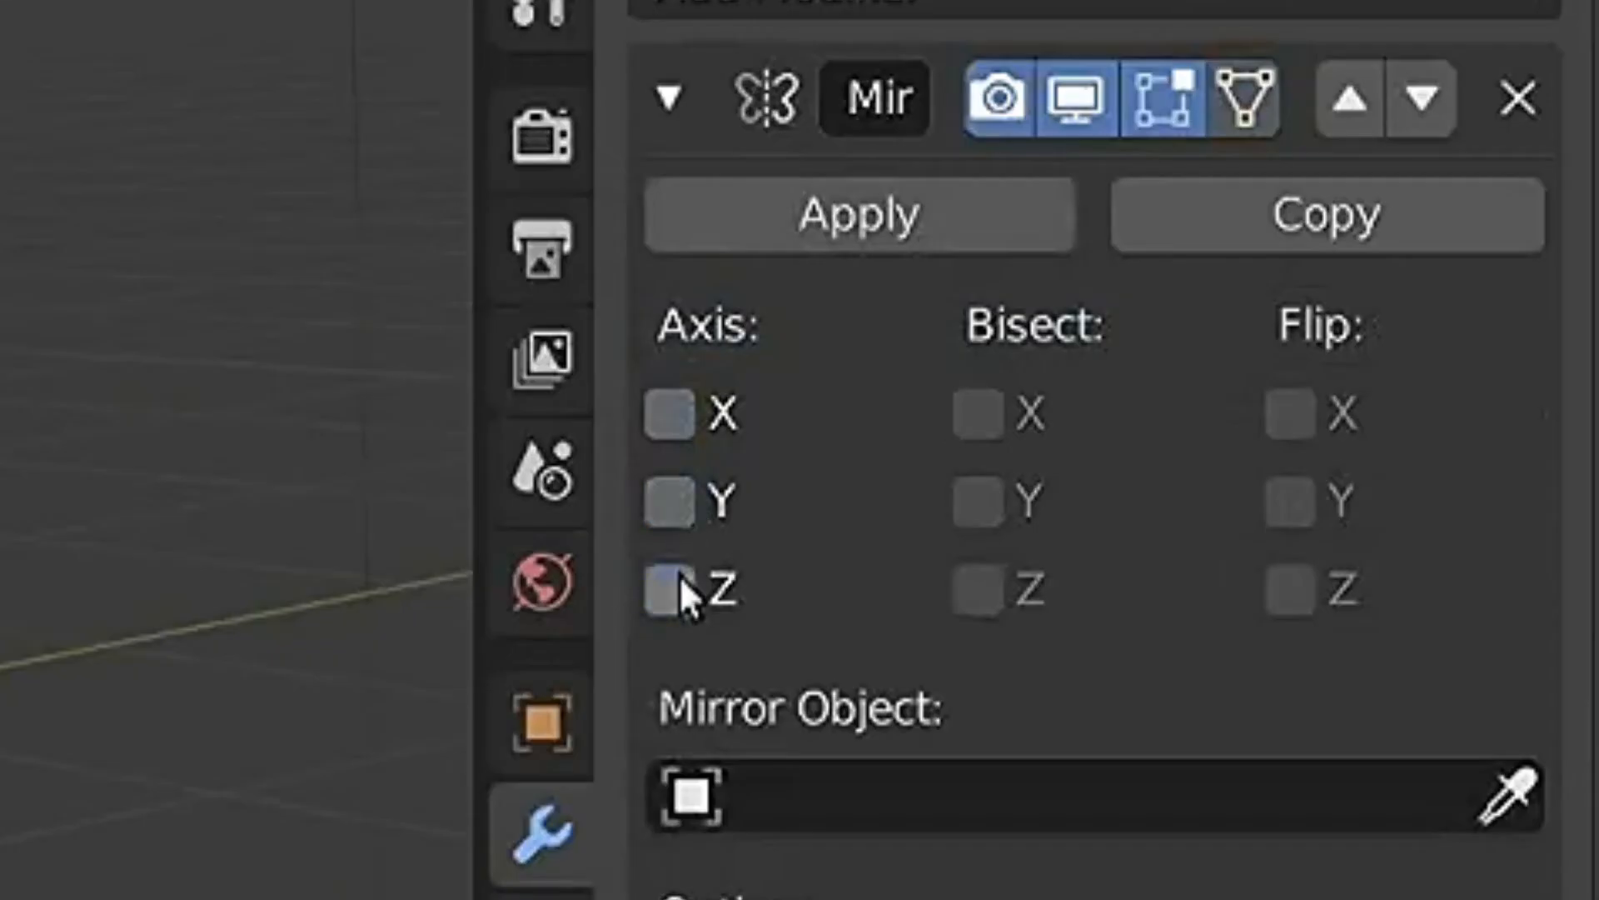
pyautogui.click(671, 589)
pyautogui.click(670, 503)
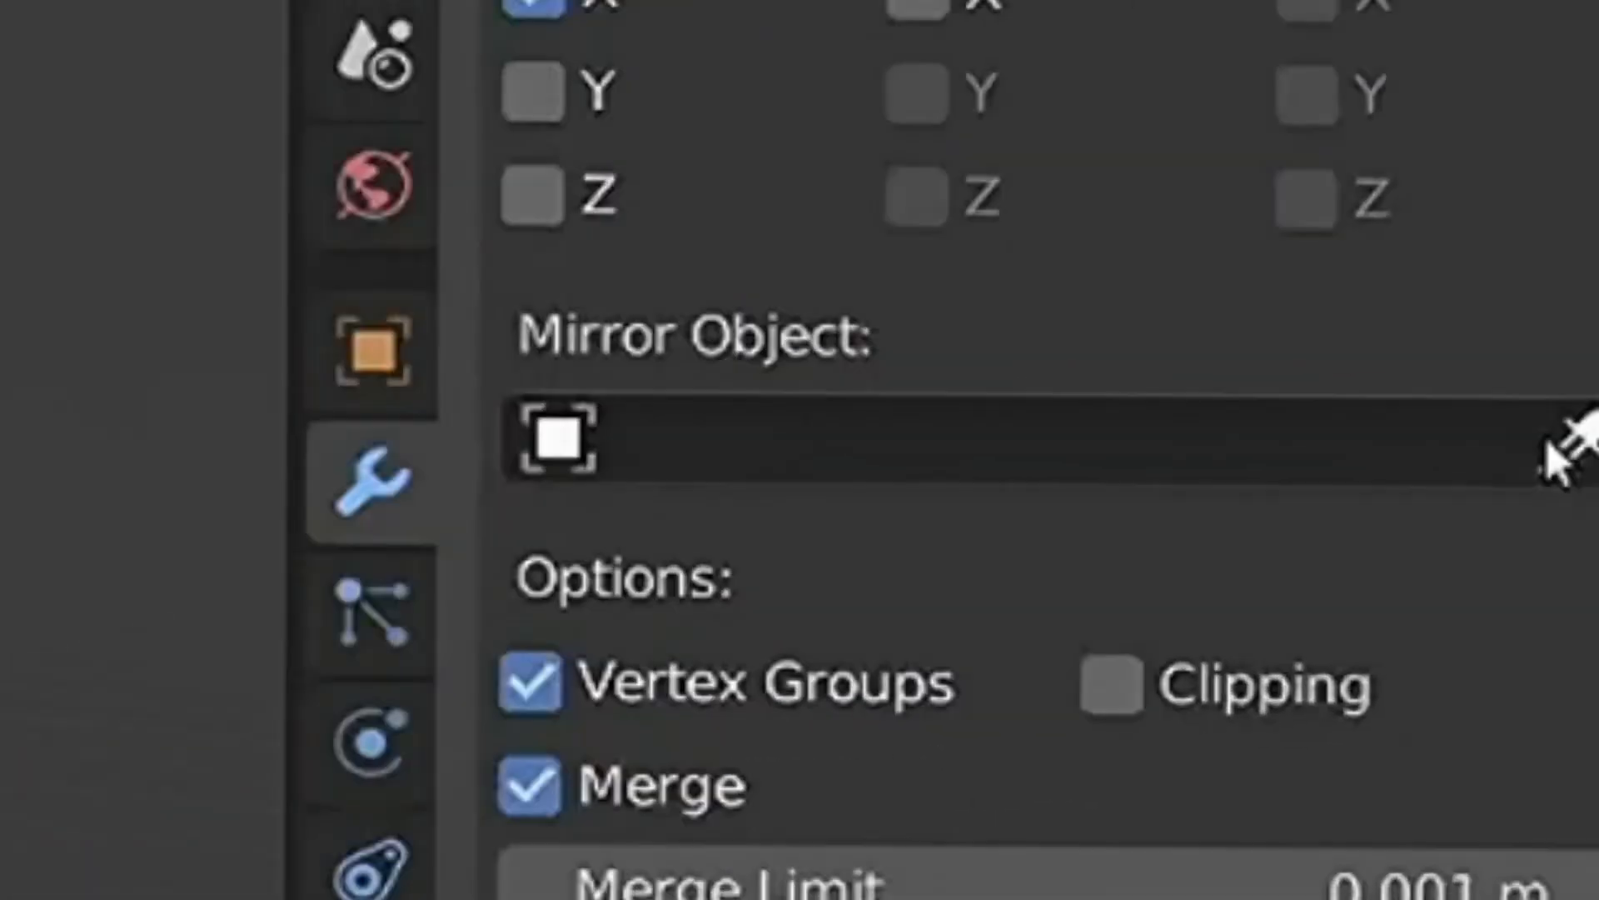
# - Set the body Cube as the mirror object of the wing's Mirror modifier
pyautogui.click(1444, 412)
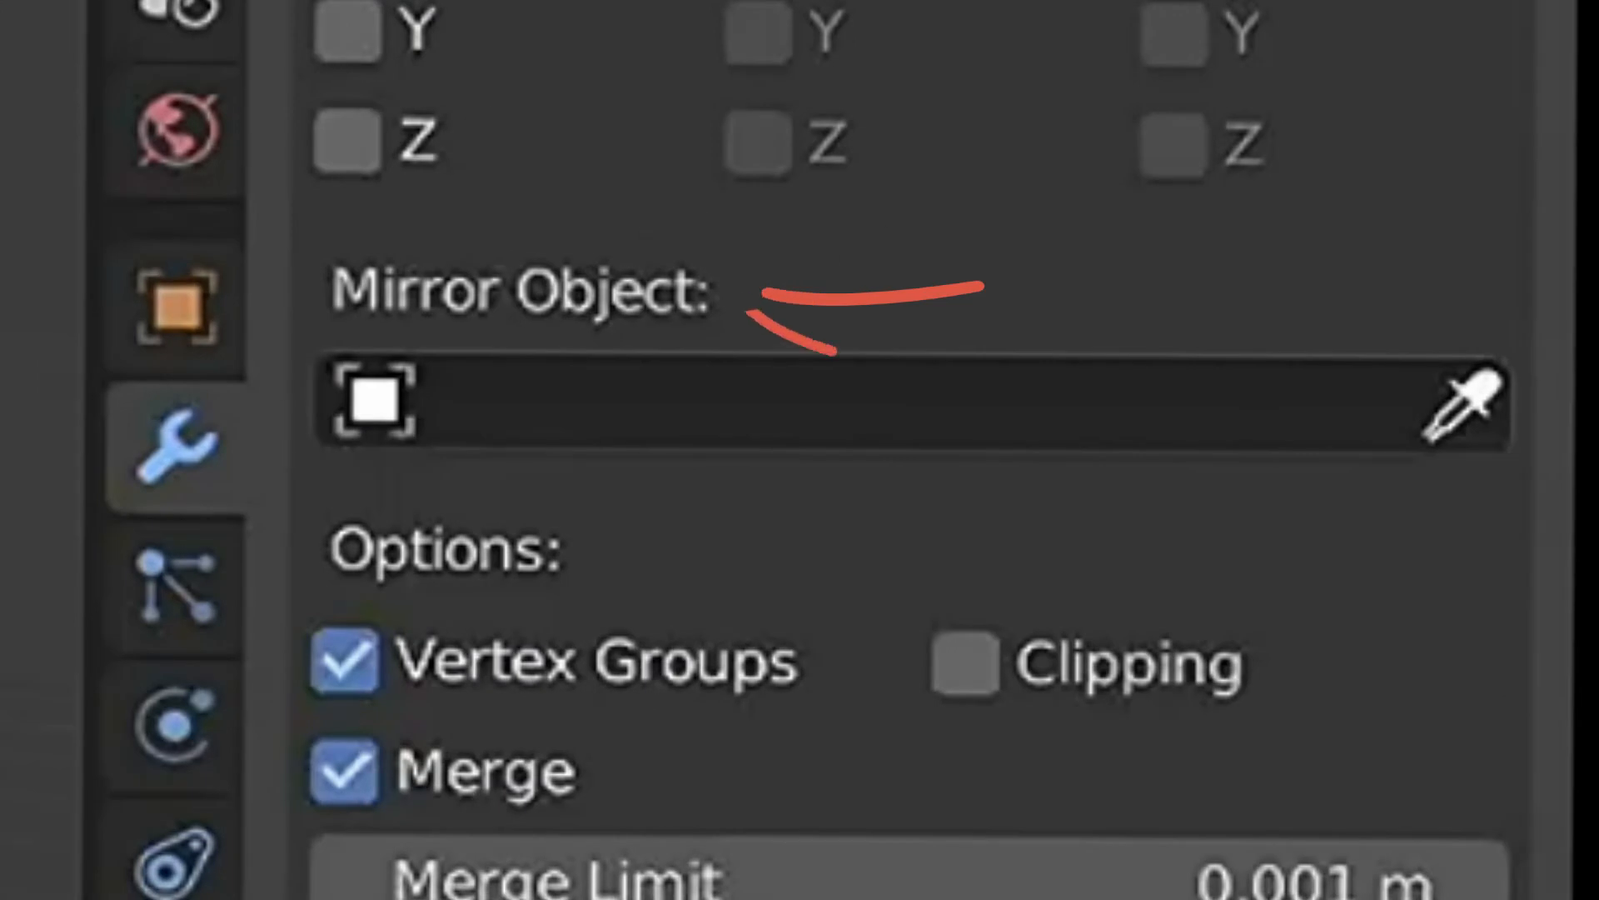
pyautogui.click(117, 250)
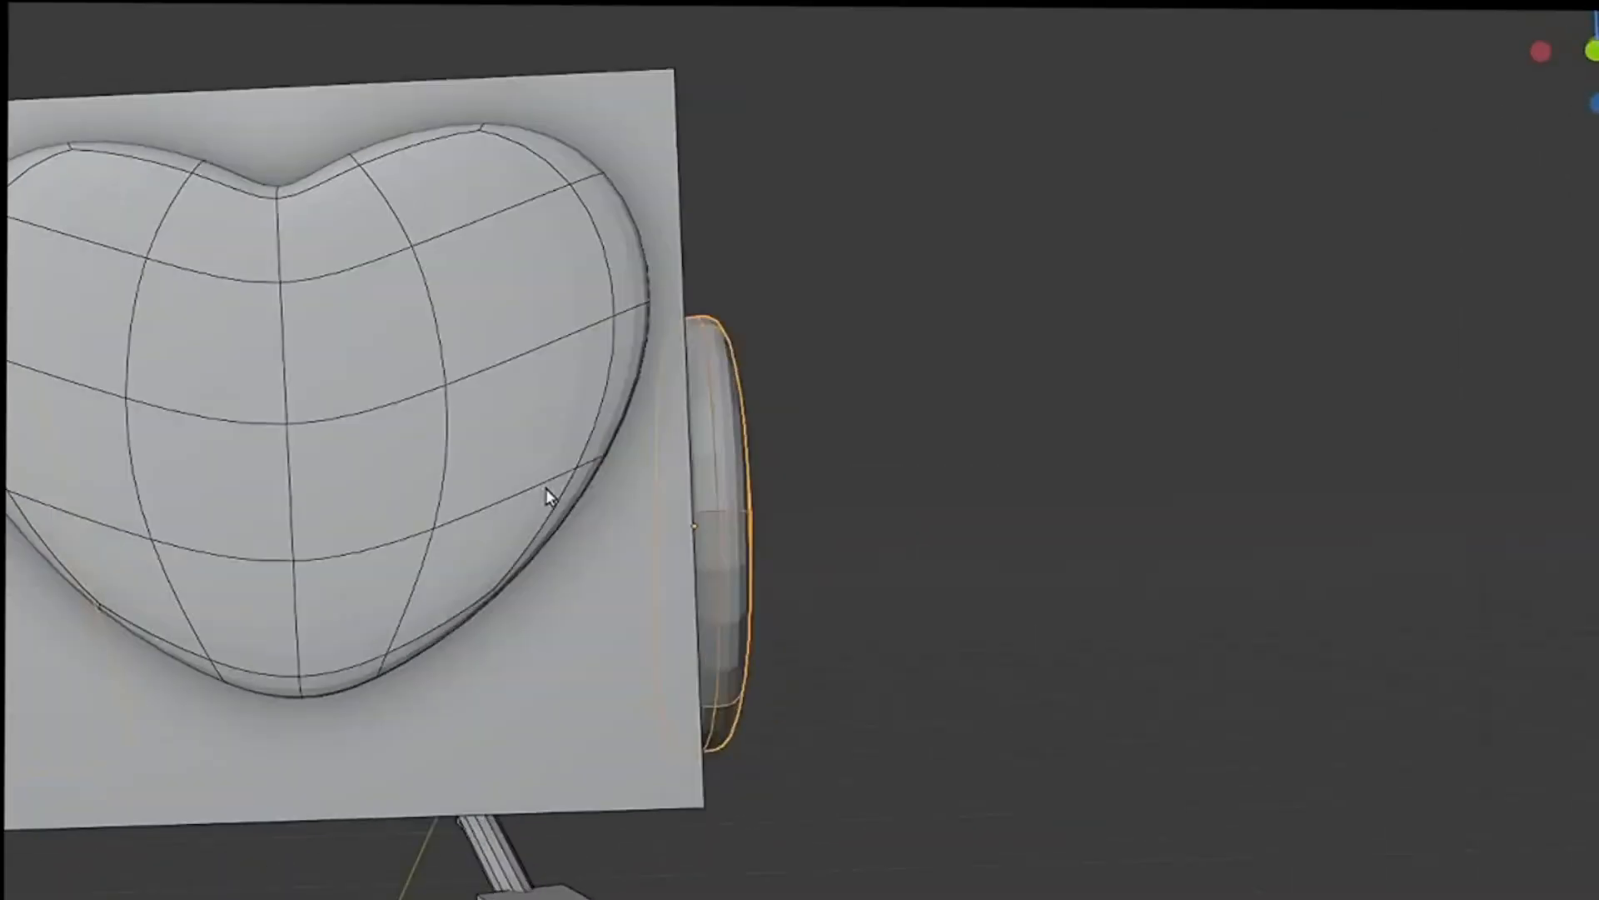
pyautogui.moveTo(548, 495); pyautogui.dragTo(518, 793, button='middle')
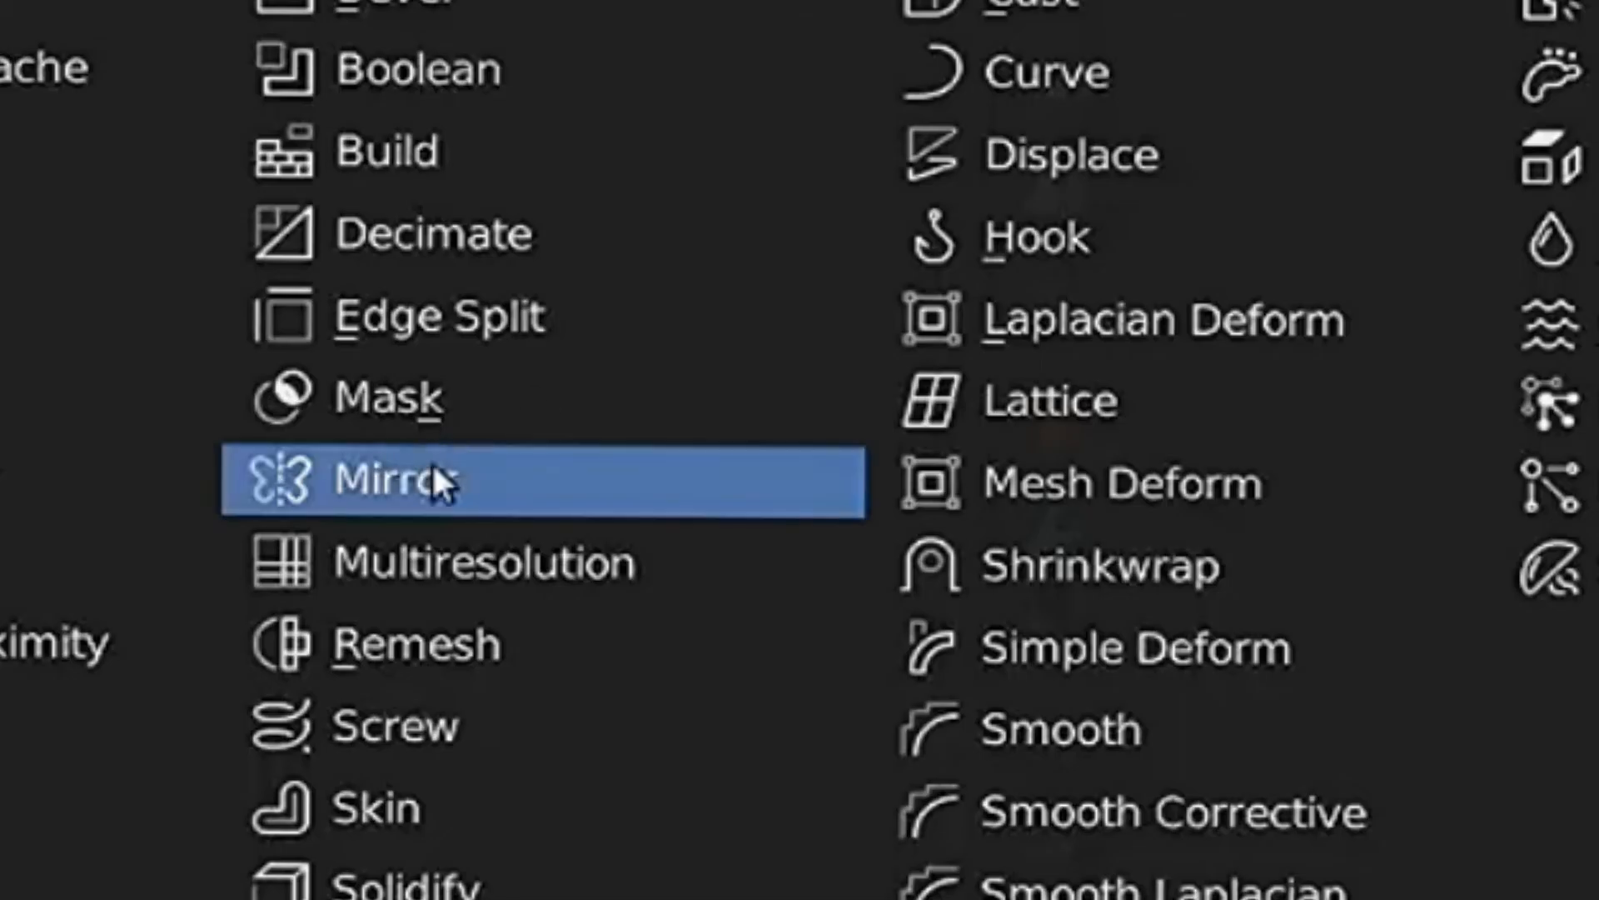
pyautogui.click(430, 477)
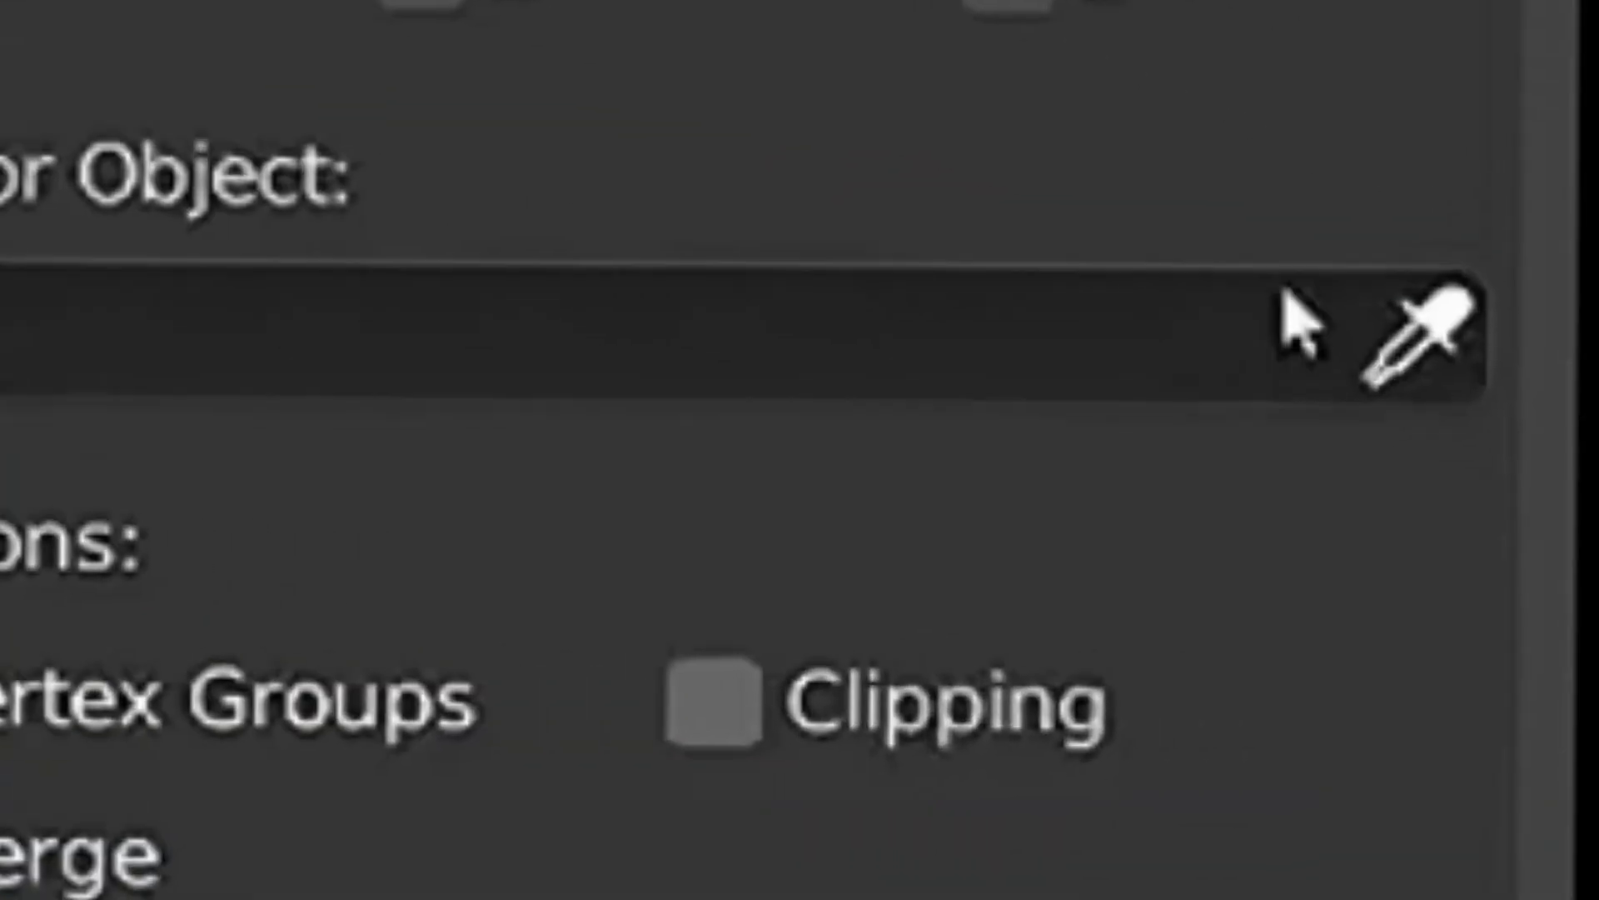
pyautogui.click(1420, 333)
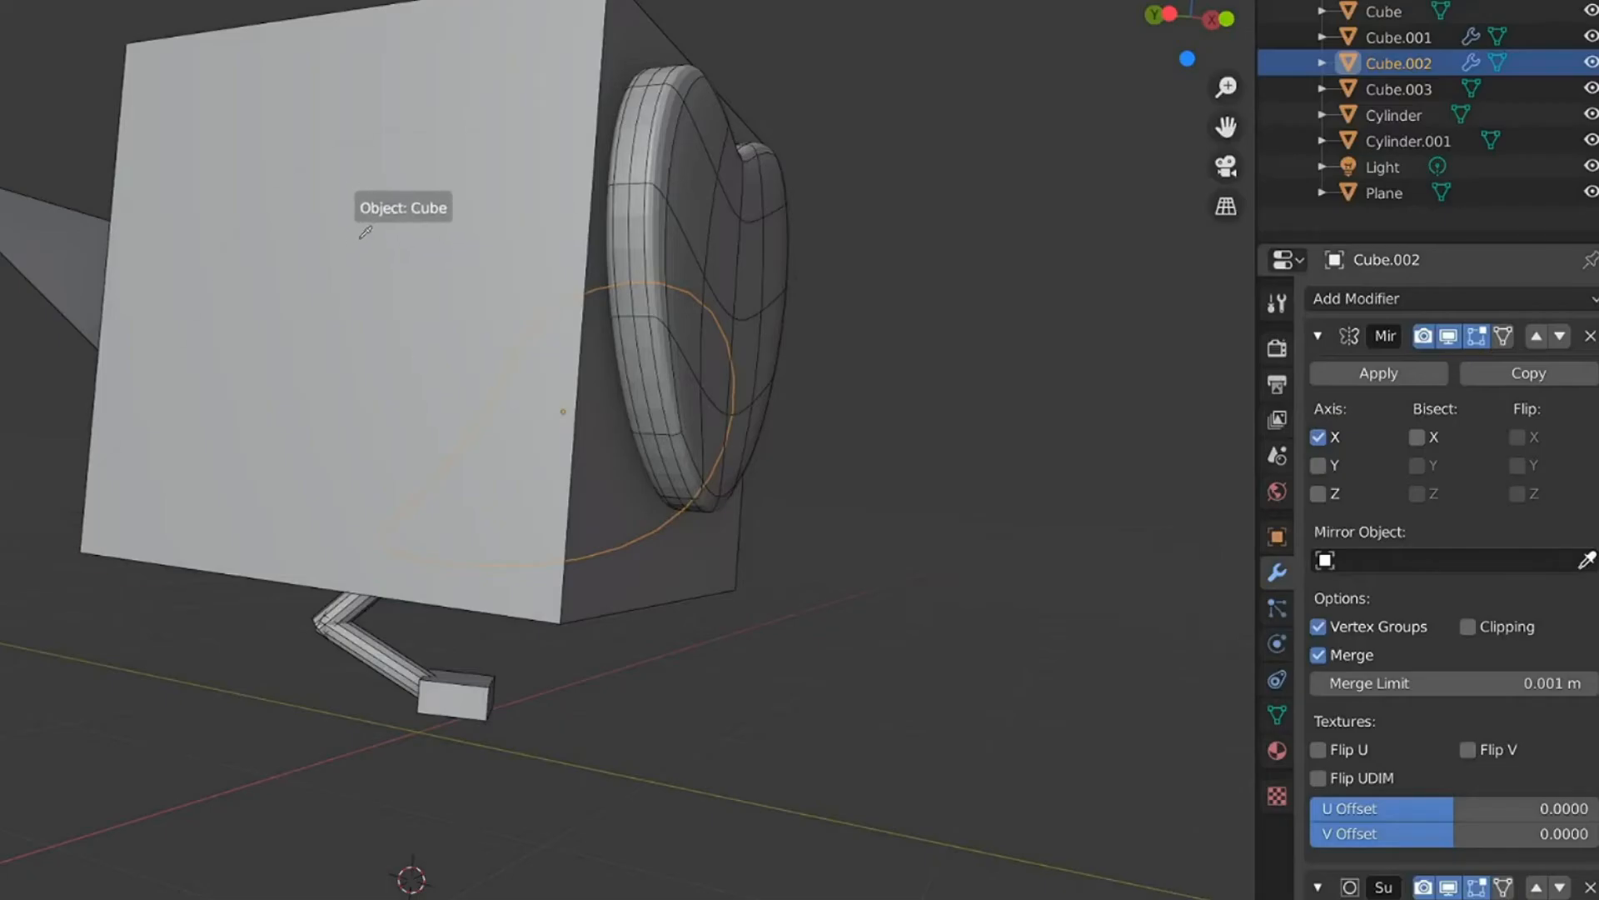
pyautogui.click(365, 232)
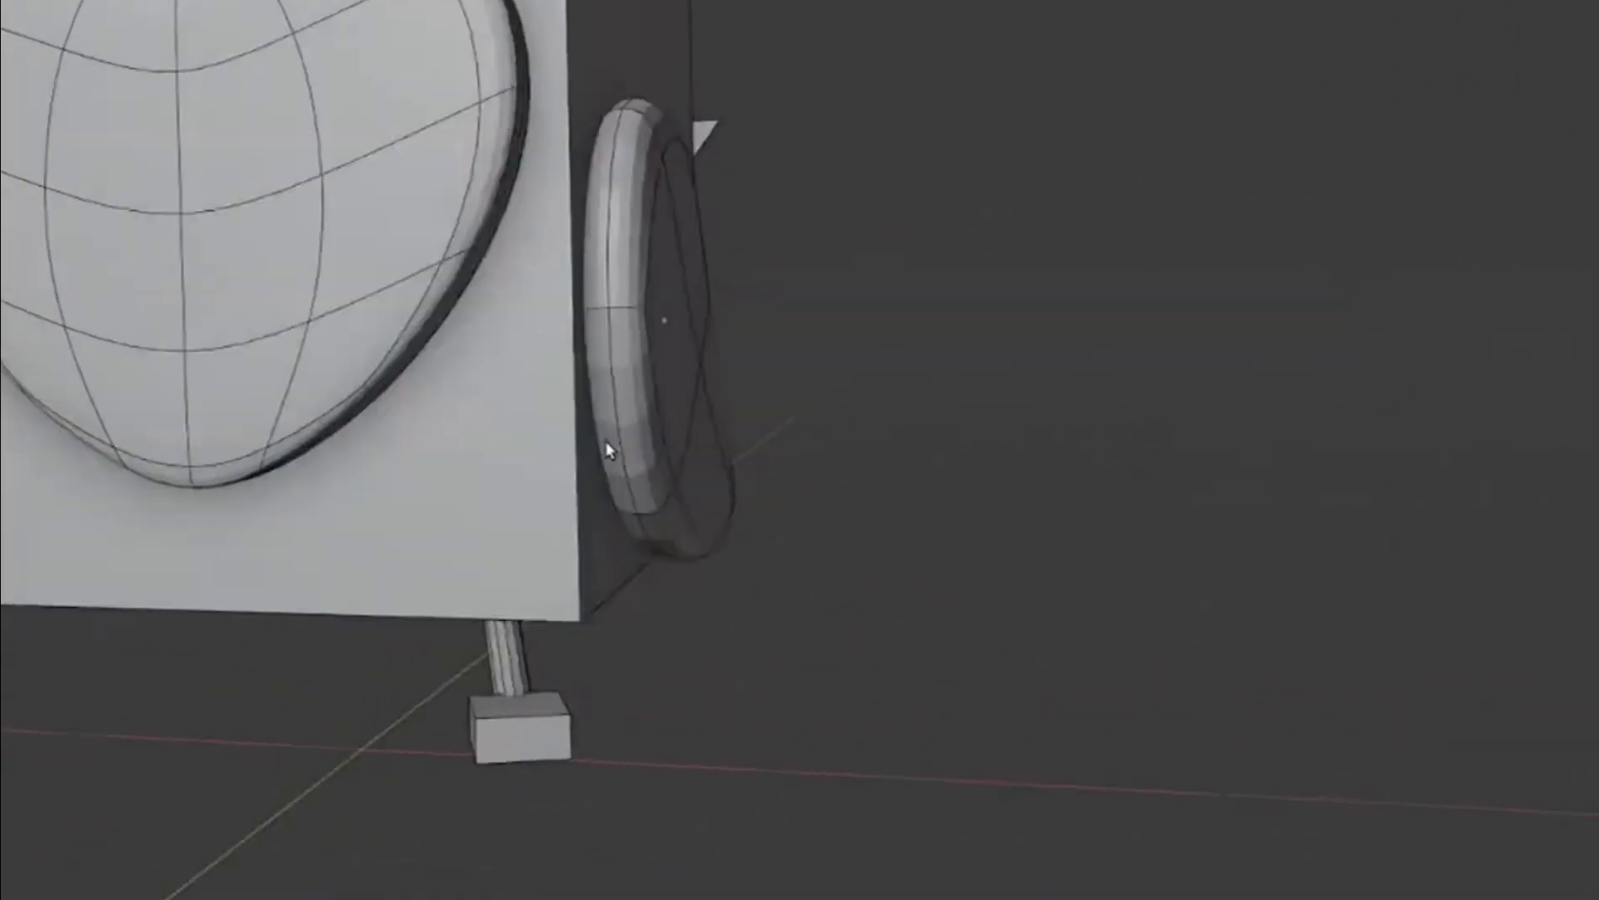
# - Select the wing and check its mirrored copy from both sides of the body
pyautogui.click(724, 472)
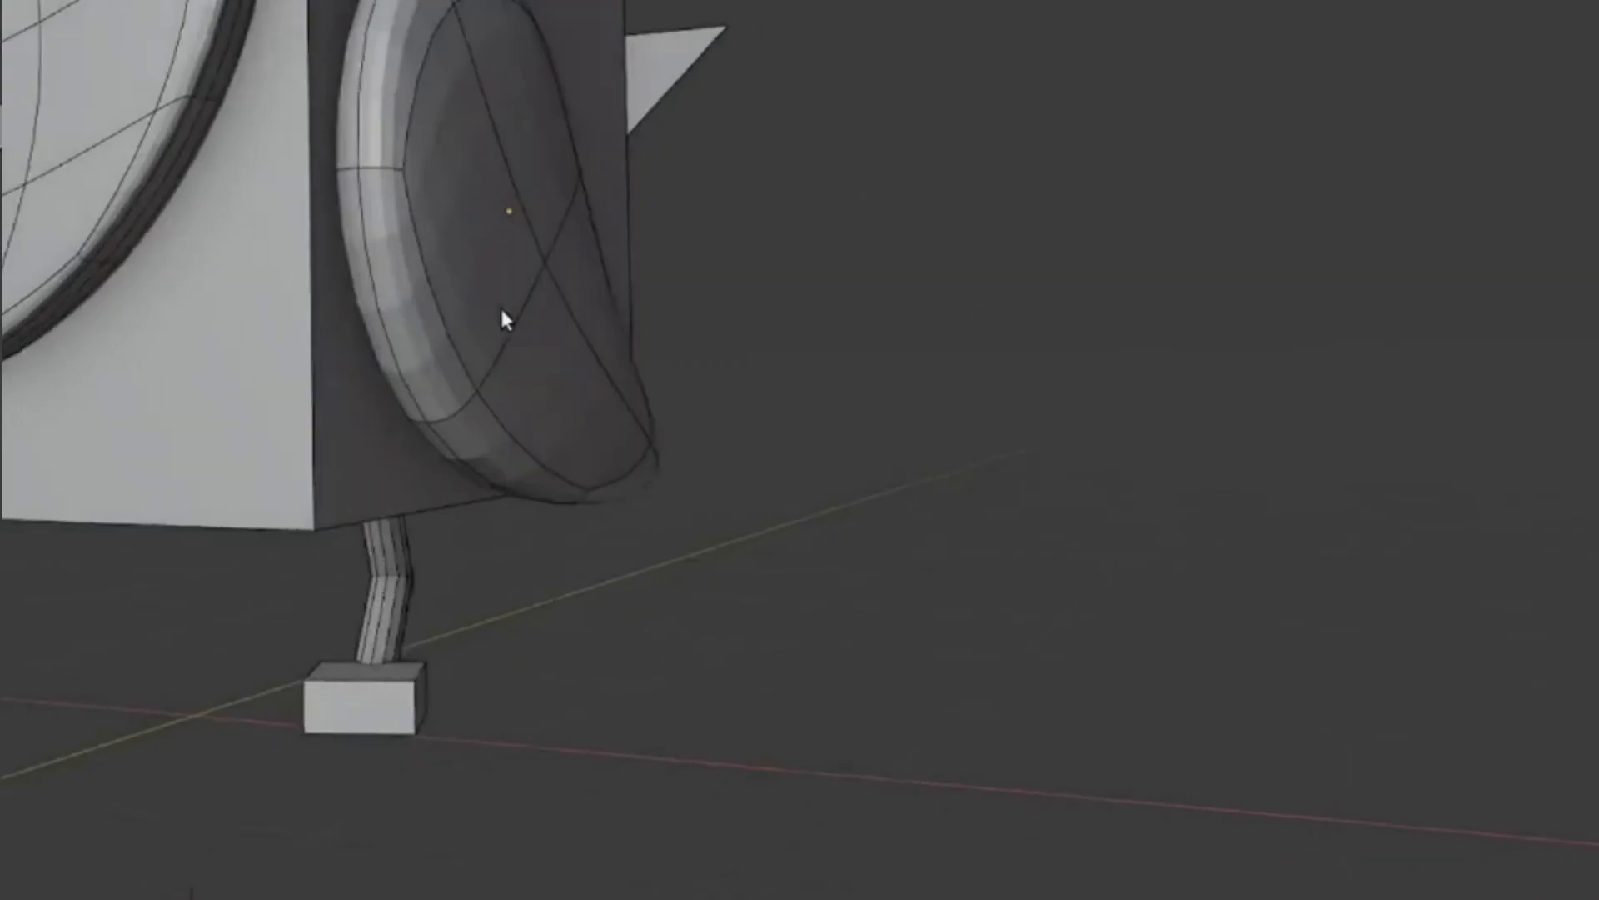
pyautogui.moveTo(500, 304); pyautogui.dragTo(590, 502, button='middle')
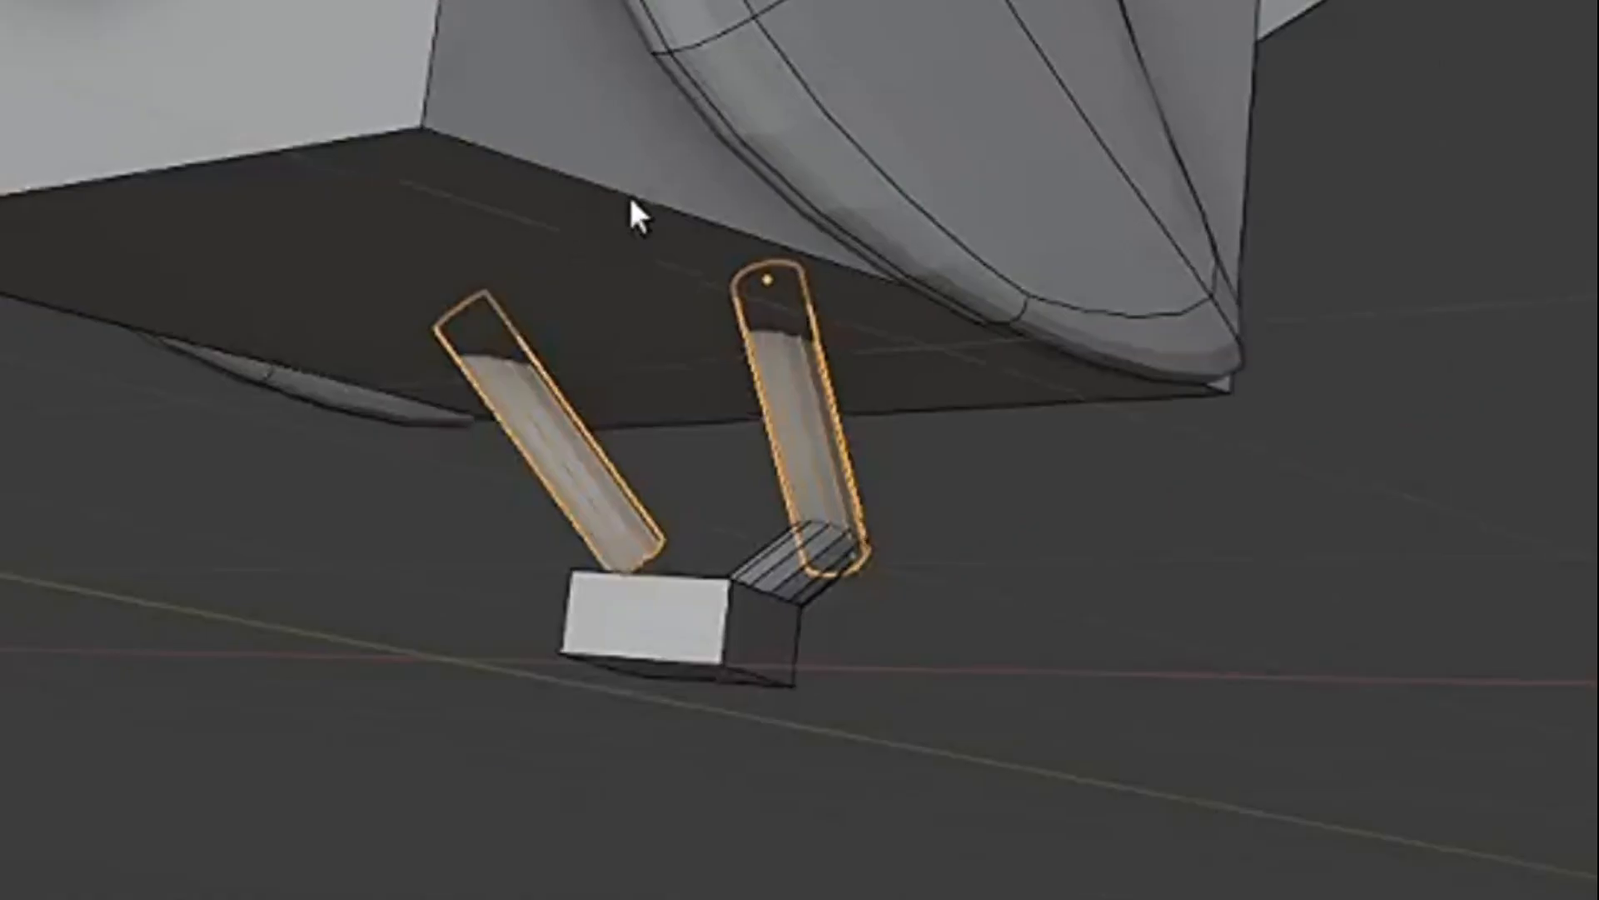
pyautogui.moveTo(628, 193); pyautogui.dragTo(1500, 33, button='middle')
pyautogui.click(1280, 495)
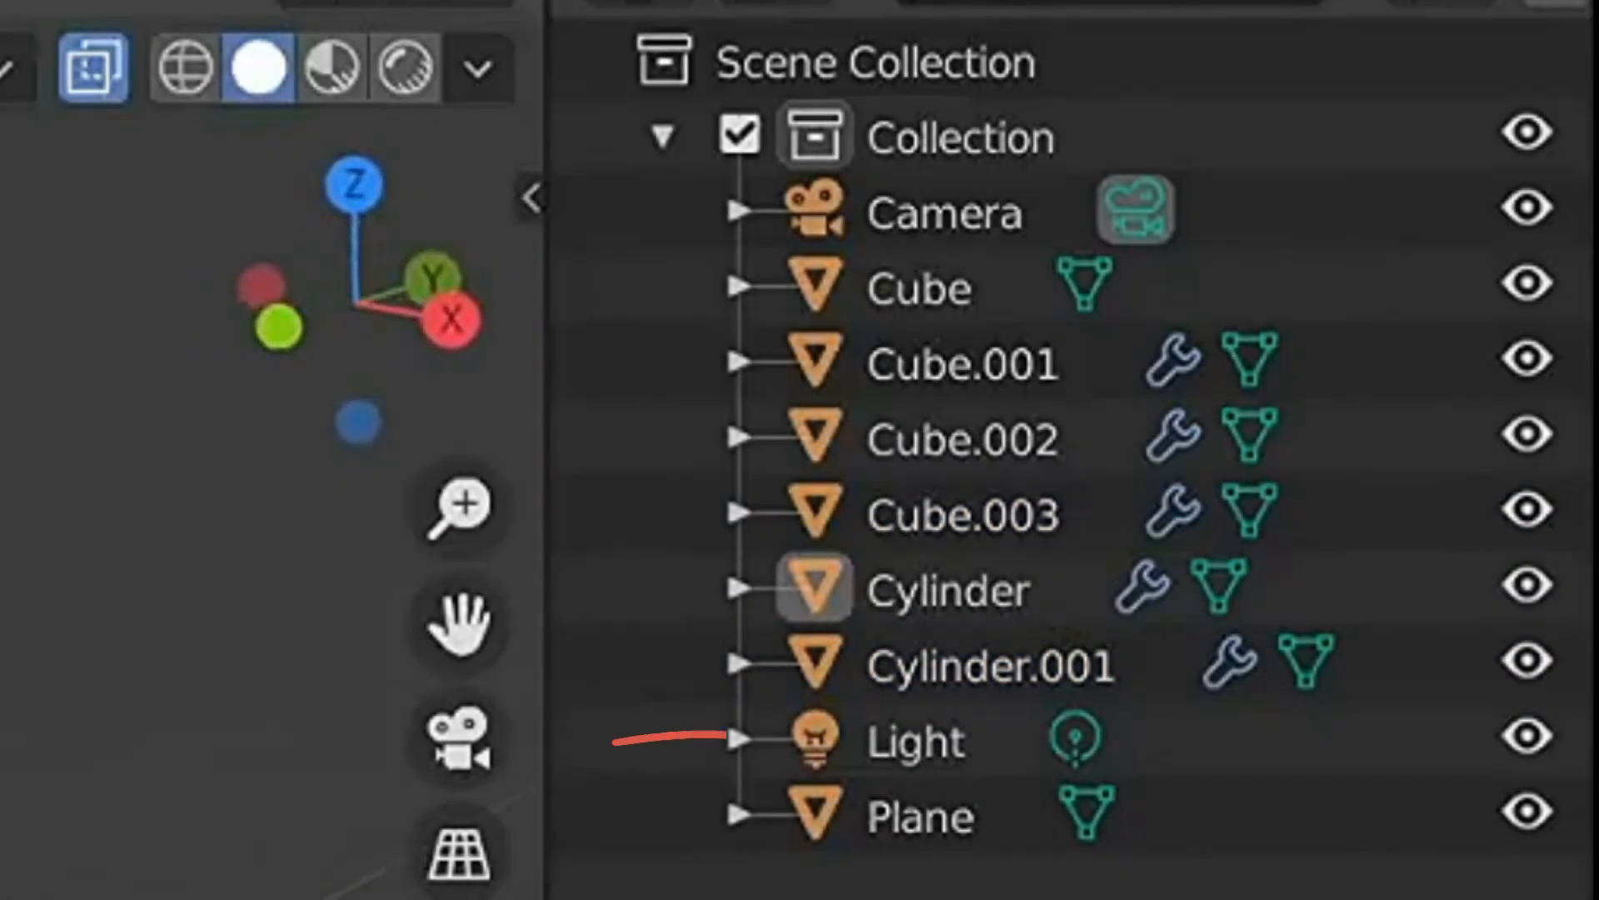
# - Create a new collection under the Scene Collection and name it lighting
pyautogui.click(964, 61)
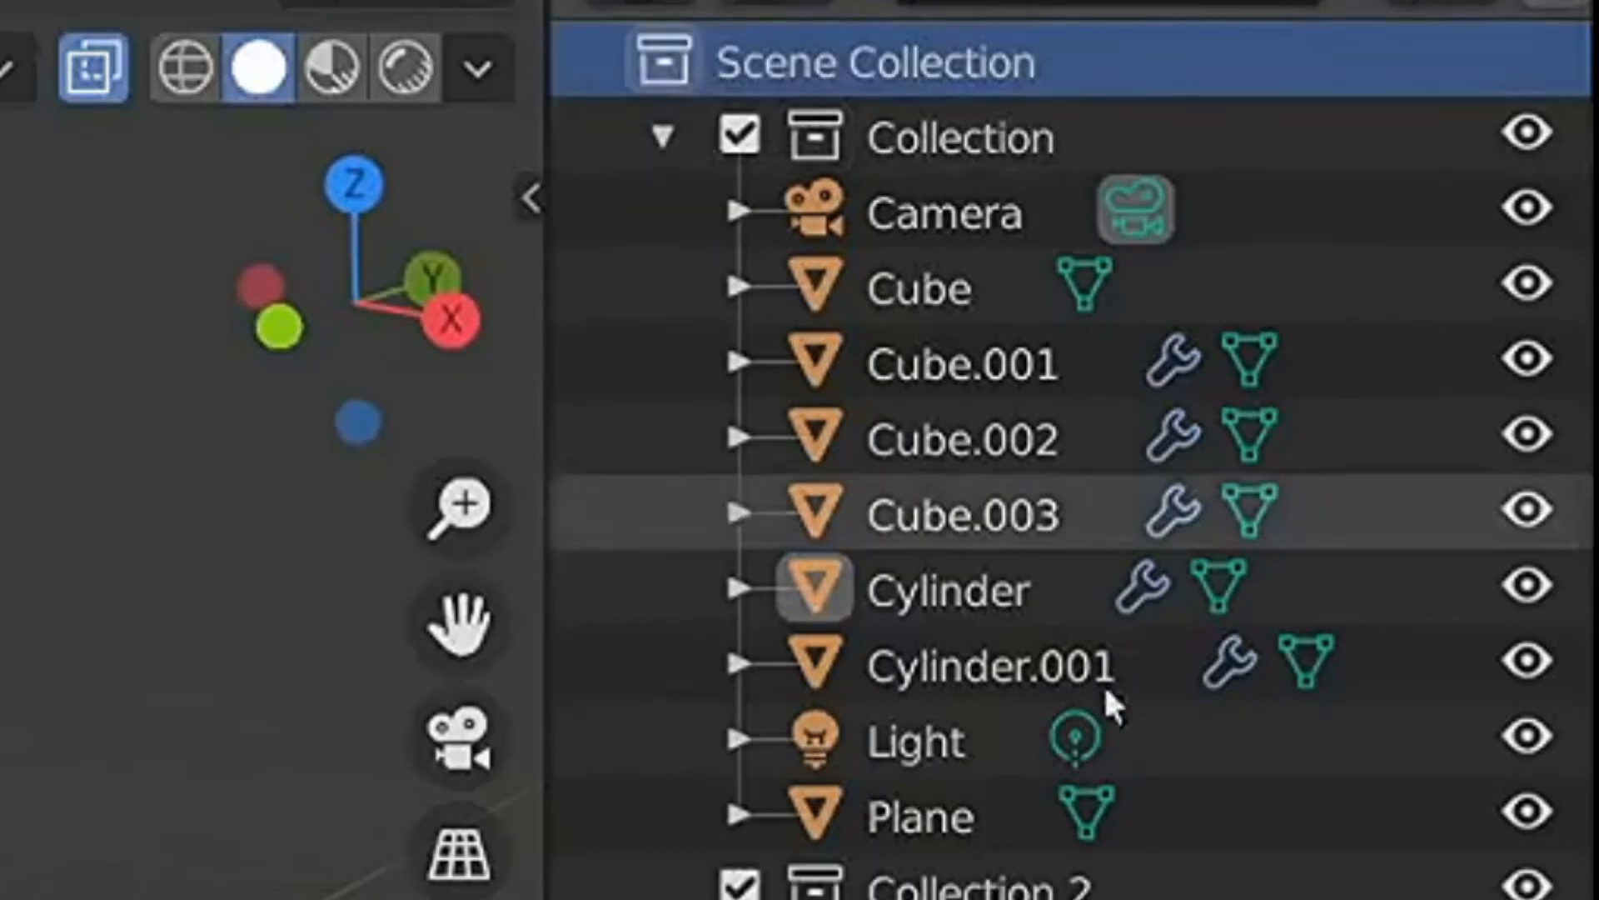
pyautogui.doubleClick(983, 884)
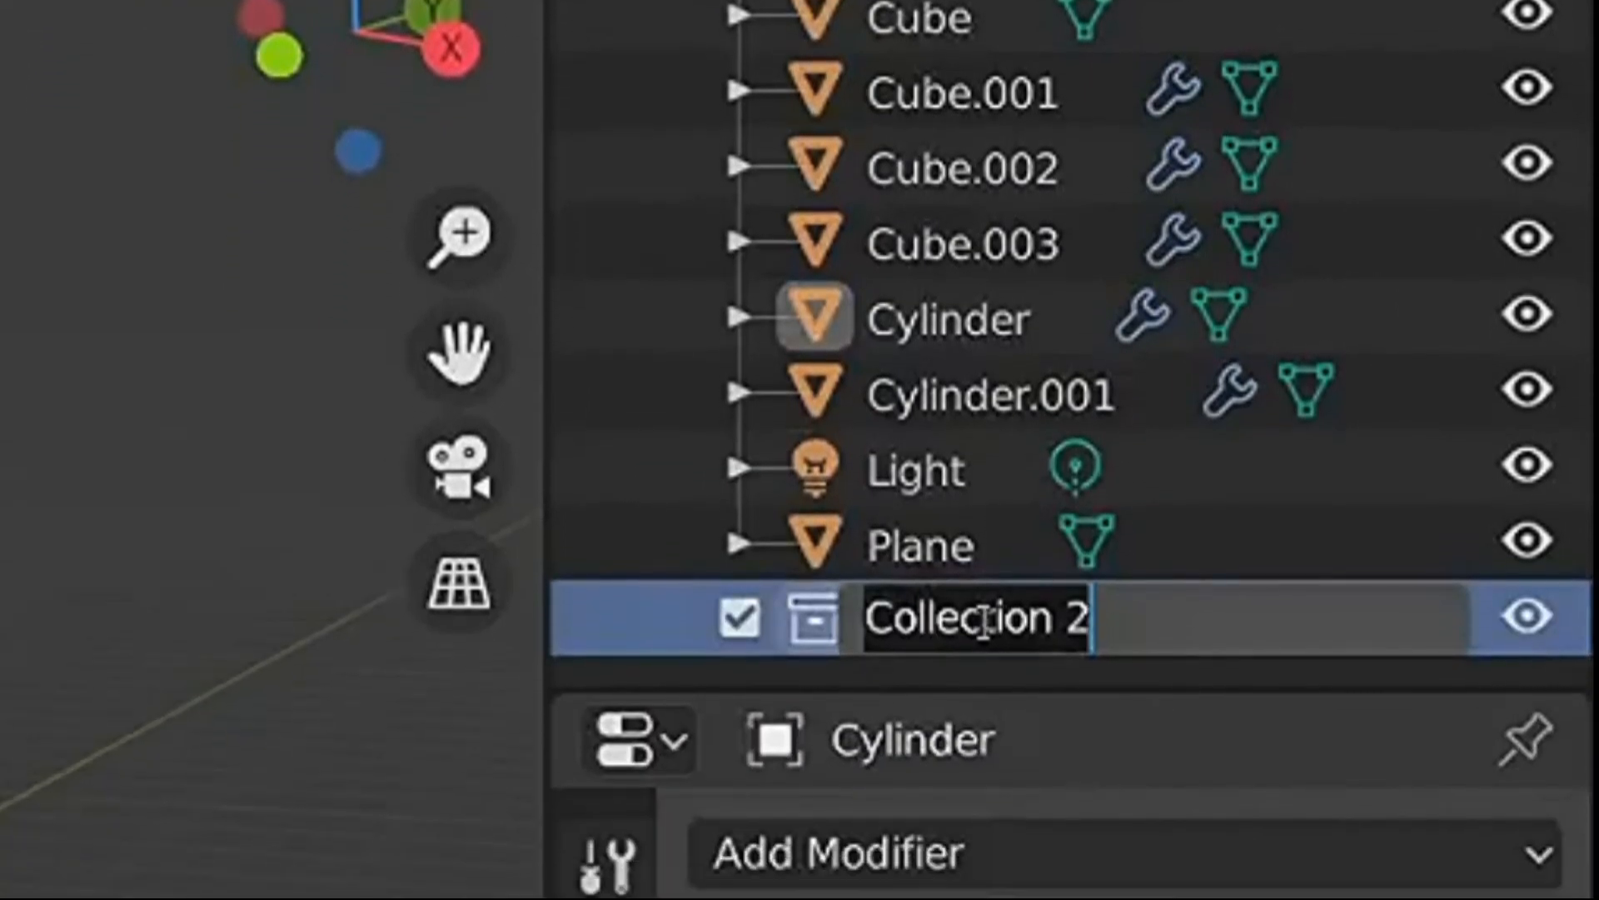
pyautogui.write('lighting')
pyautogui.press('Return')
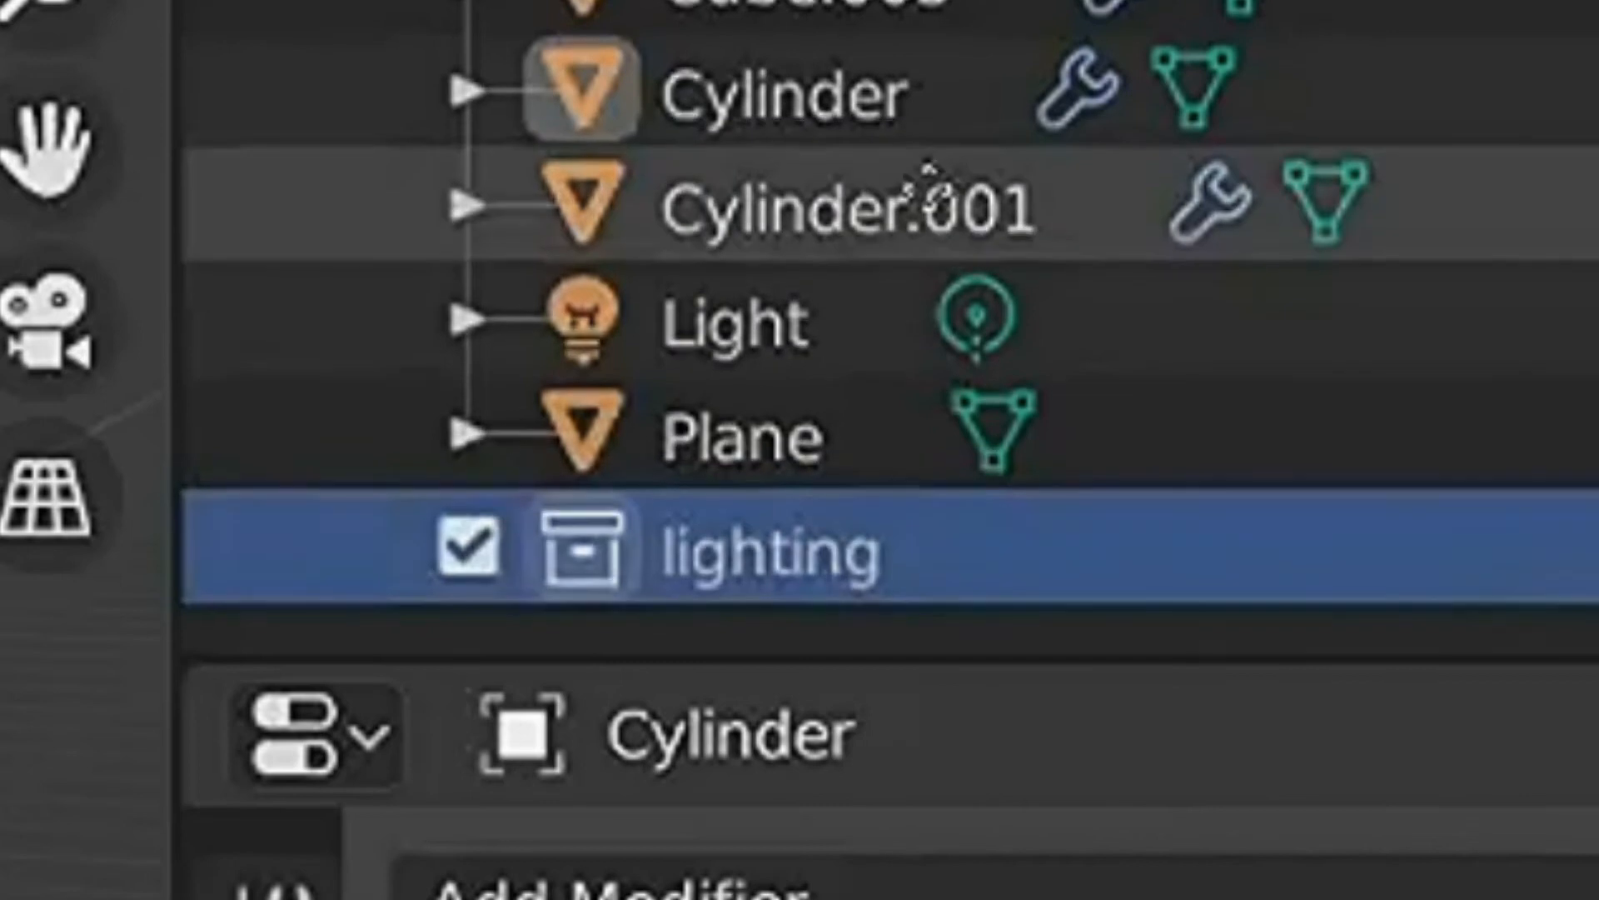
# - Move the Camera and Light into the lighting collection and exclude that collection from the view layer
pyautogui.click(829, 327)
pyautogui.keyDown('ctrl'); pyautogui.click(1004, 140); pyautogui.keyUp('ctrl')
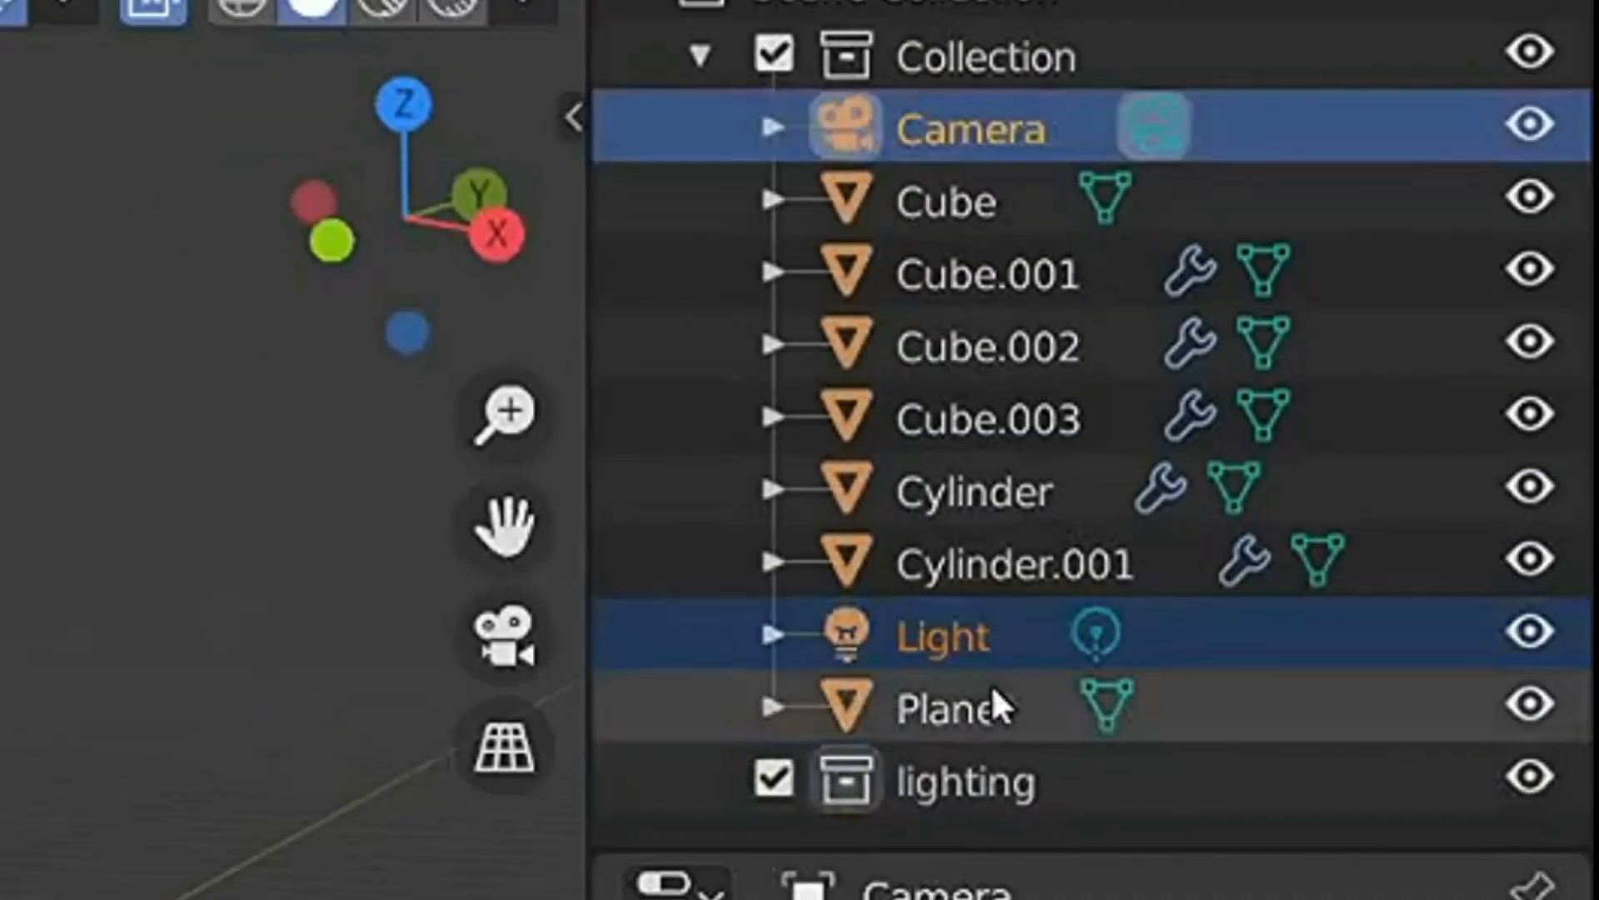
pyautogui.moveTo(941, 637); pyautogui.dragTo(1011, 787)
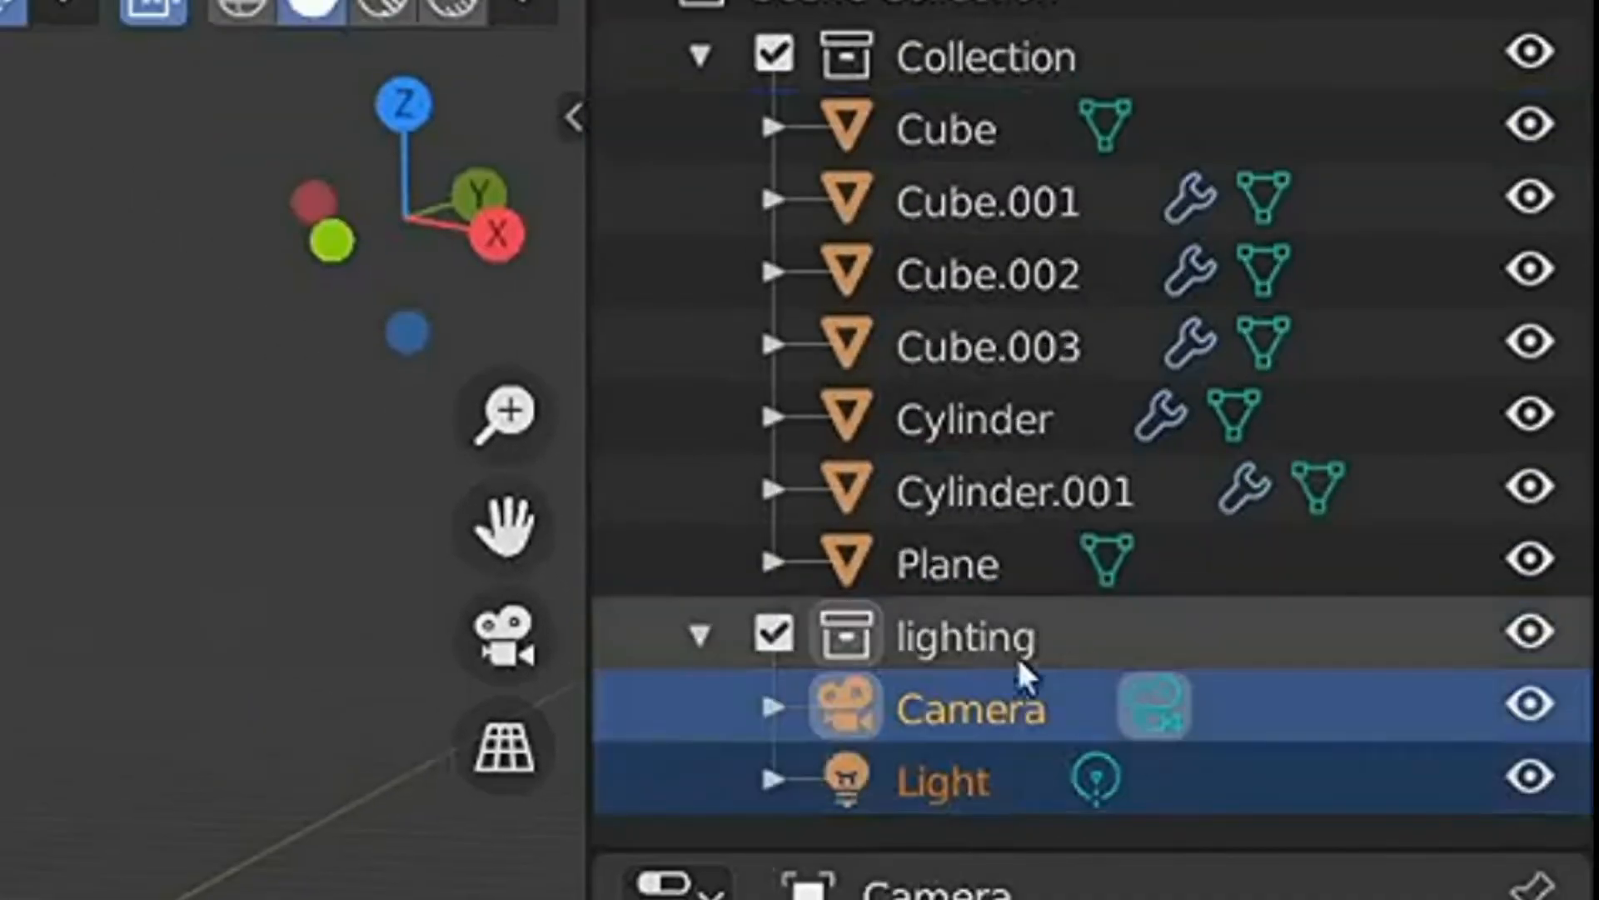
pyautogui.click(774, 635)
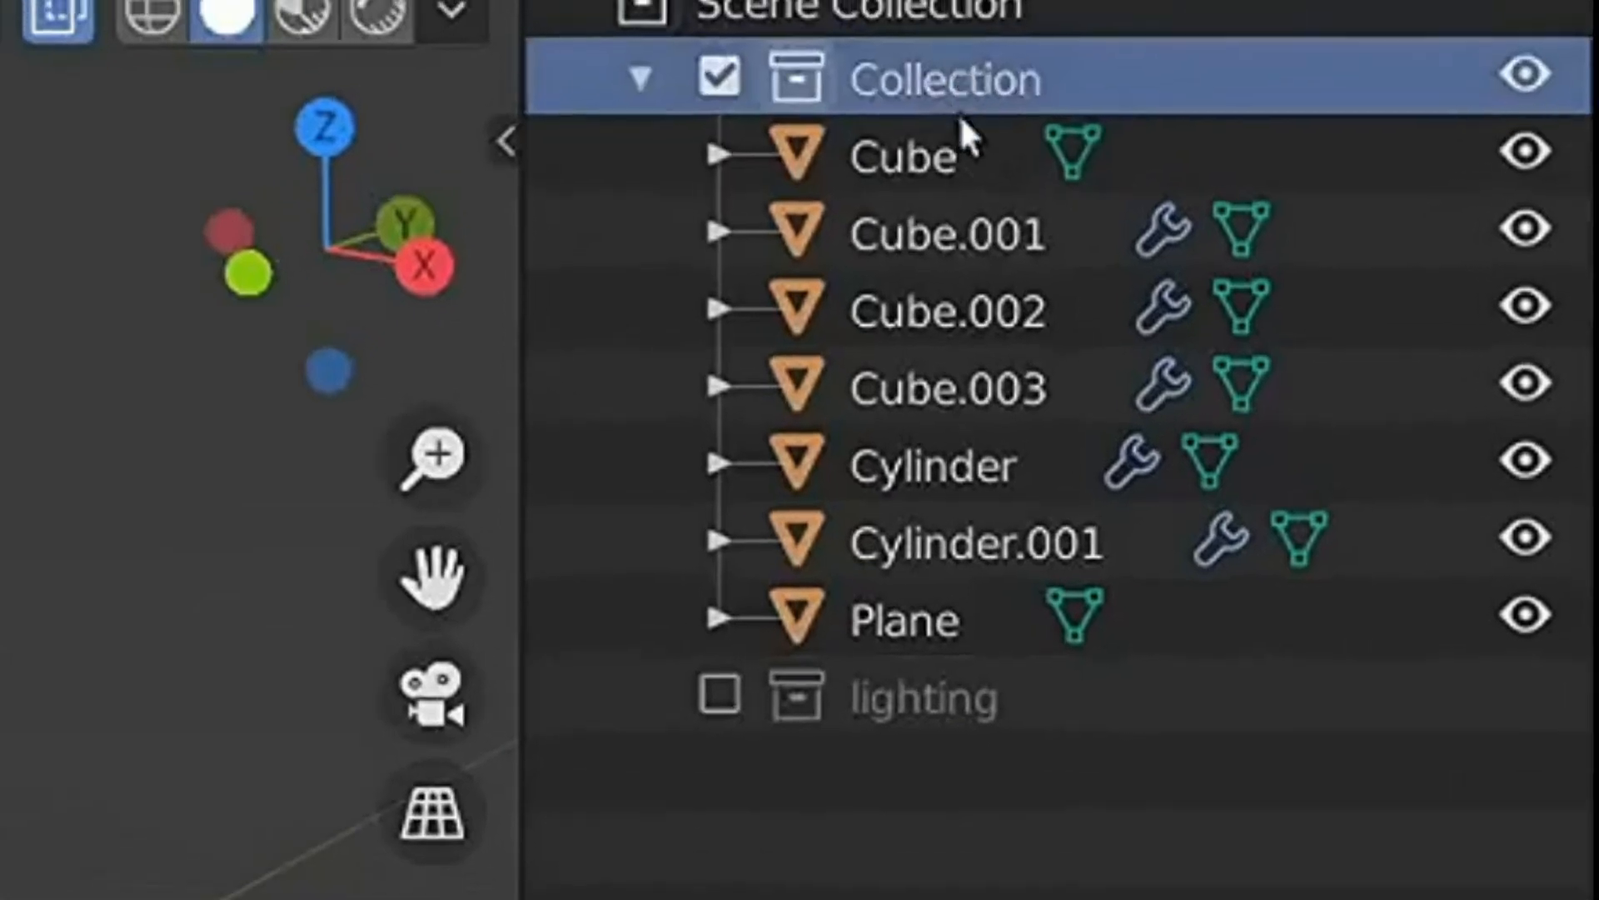
# - Rename the collection holding the bird's parts as Owl
pyautogui.doubleClick(988, 79)
pyautogui.write('Owl')
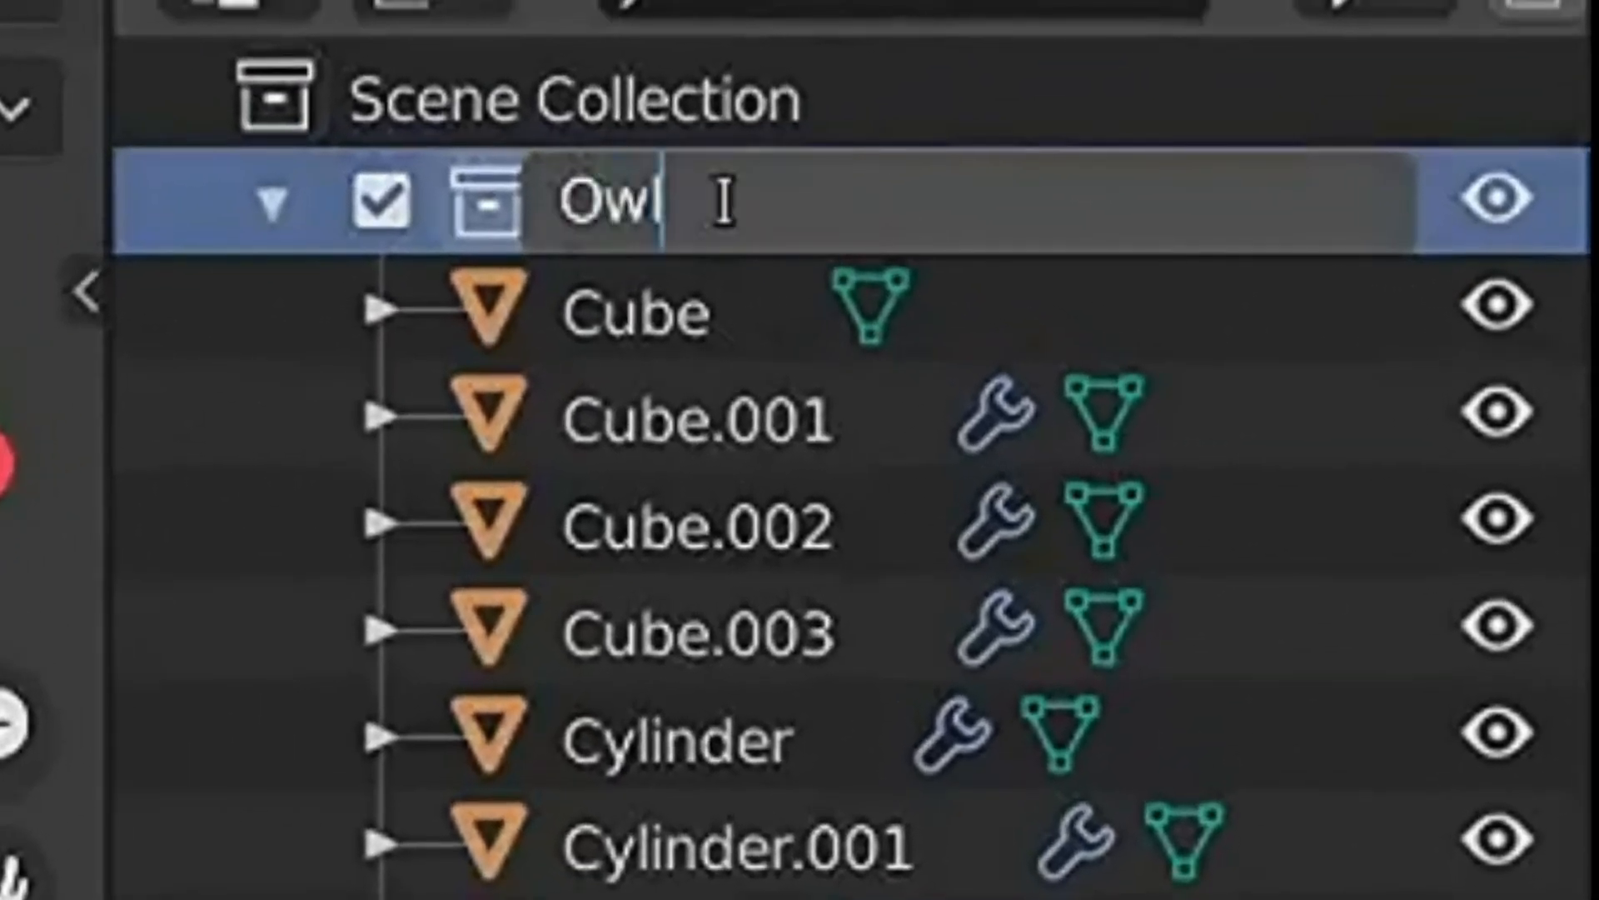
pyautogui.press('Return')
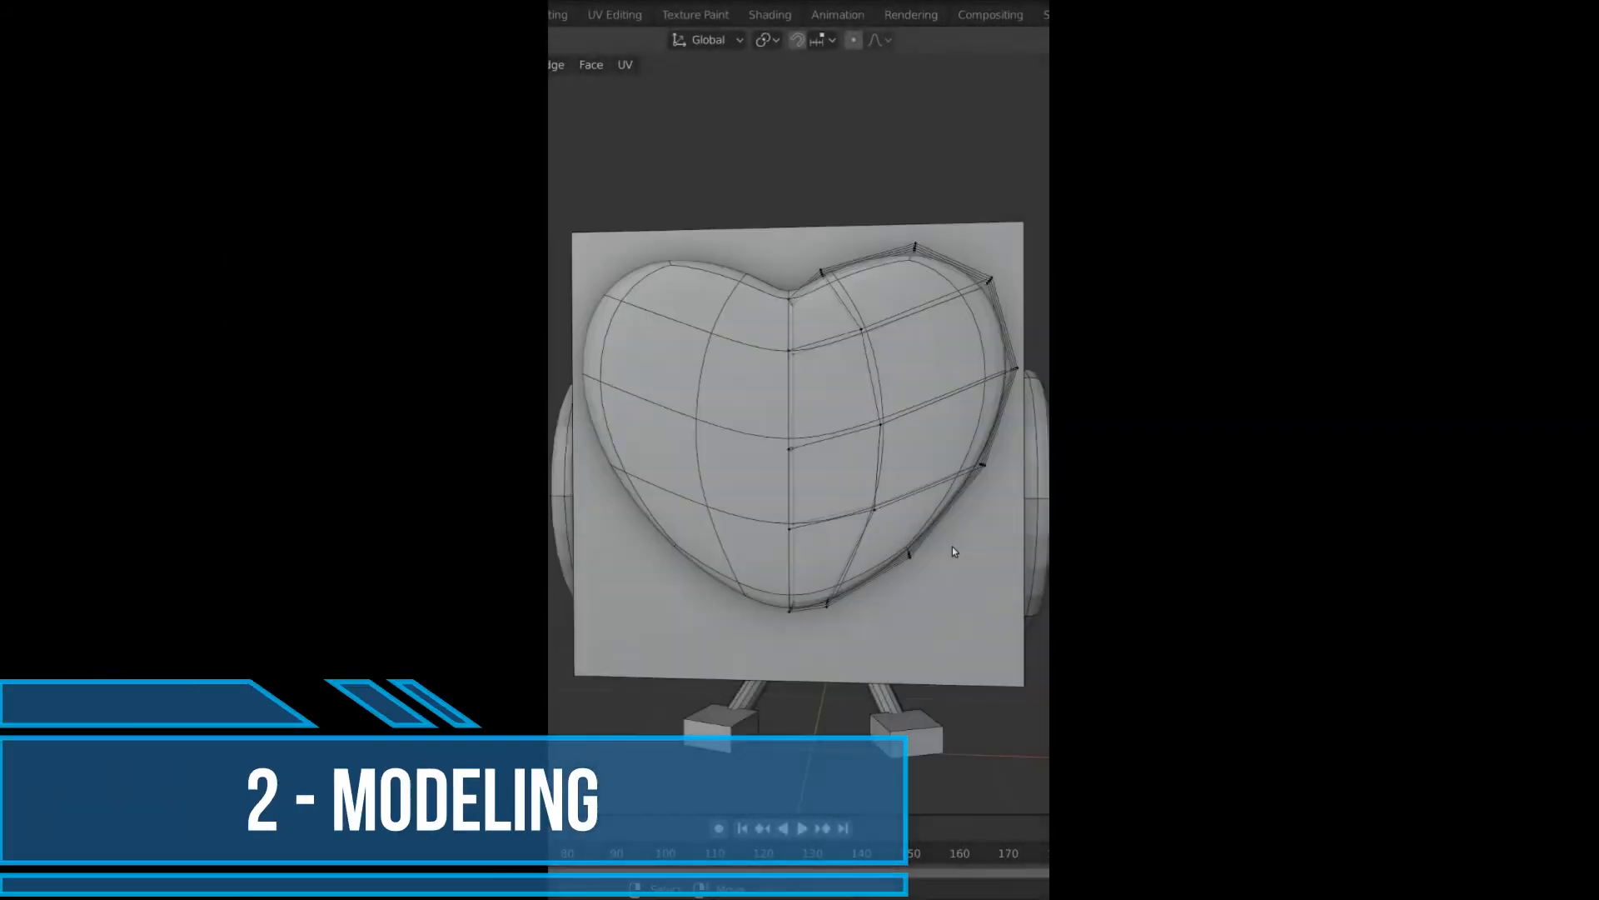
# - Examine the heart-shaped face mesh from the front and close in on the vertices at its bottom tip
pyautogui.moveTo(978, 548); pyautogui.dragTo(966, 551, button='middle')
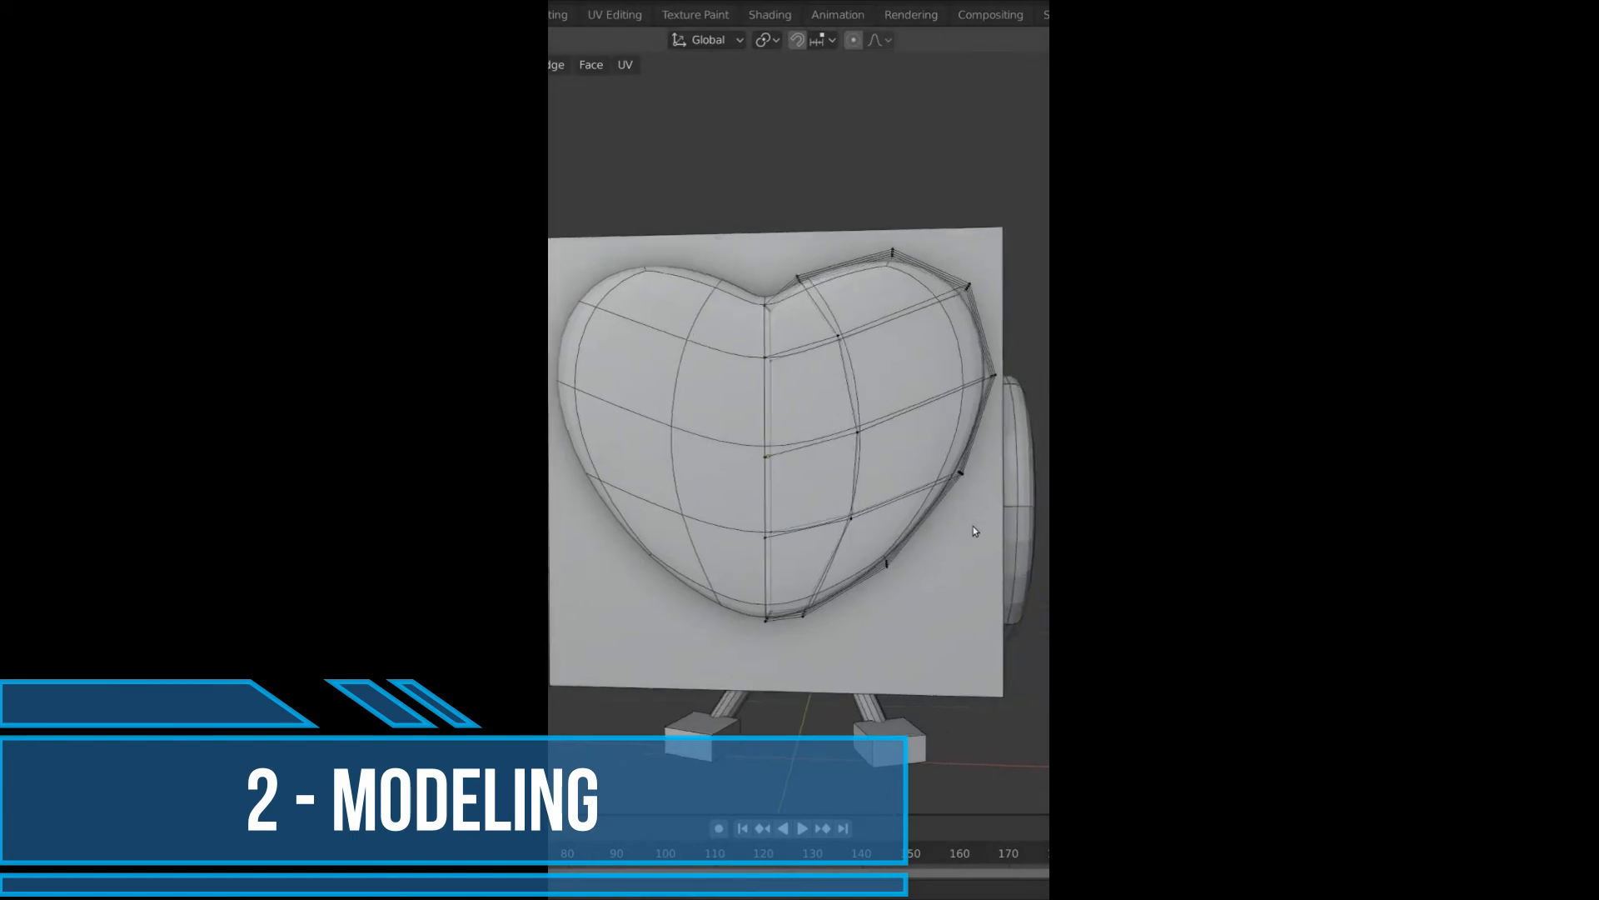
pyautogui.scroll(3, 967, 517)
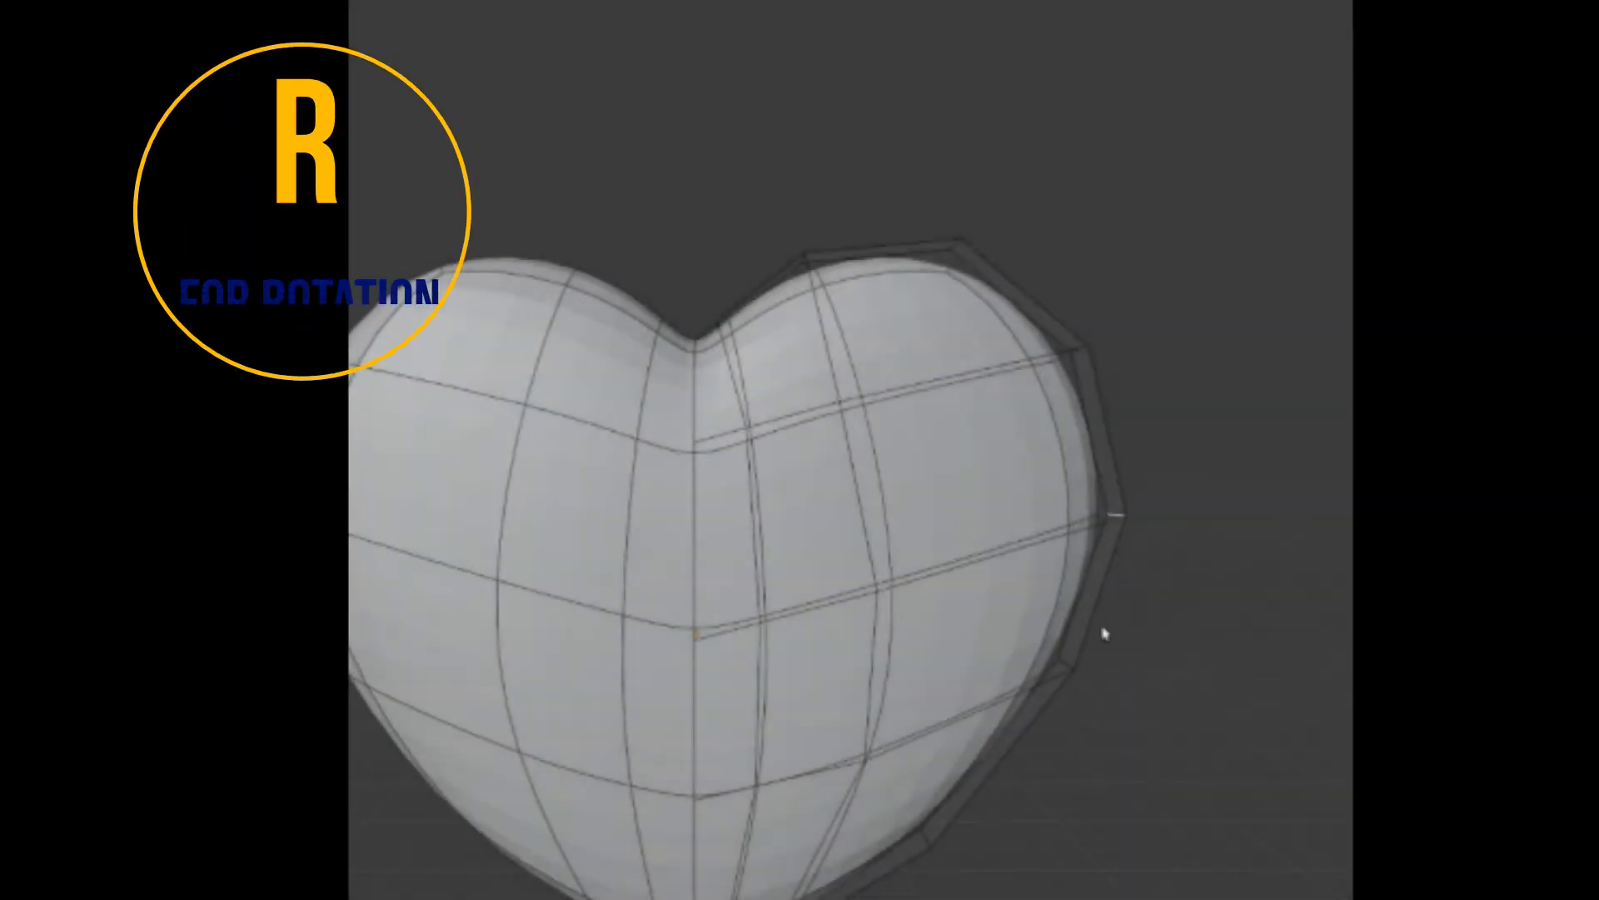
pyautogui.keyDown('shift'); pyautogui.moveTo(1105, 633); pyautogui.dragTo(1106, 441, button='middle'); pyautogui.keyUp('shift')
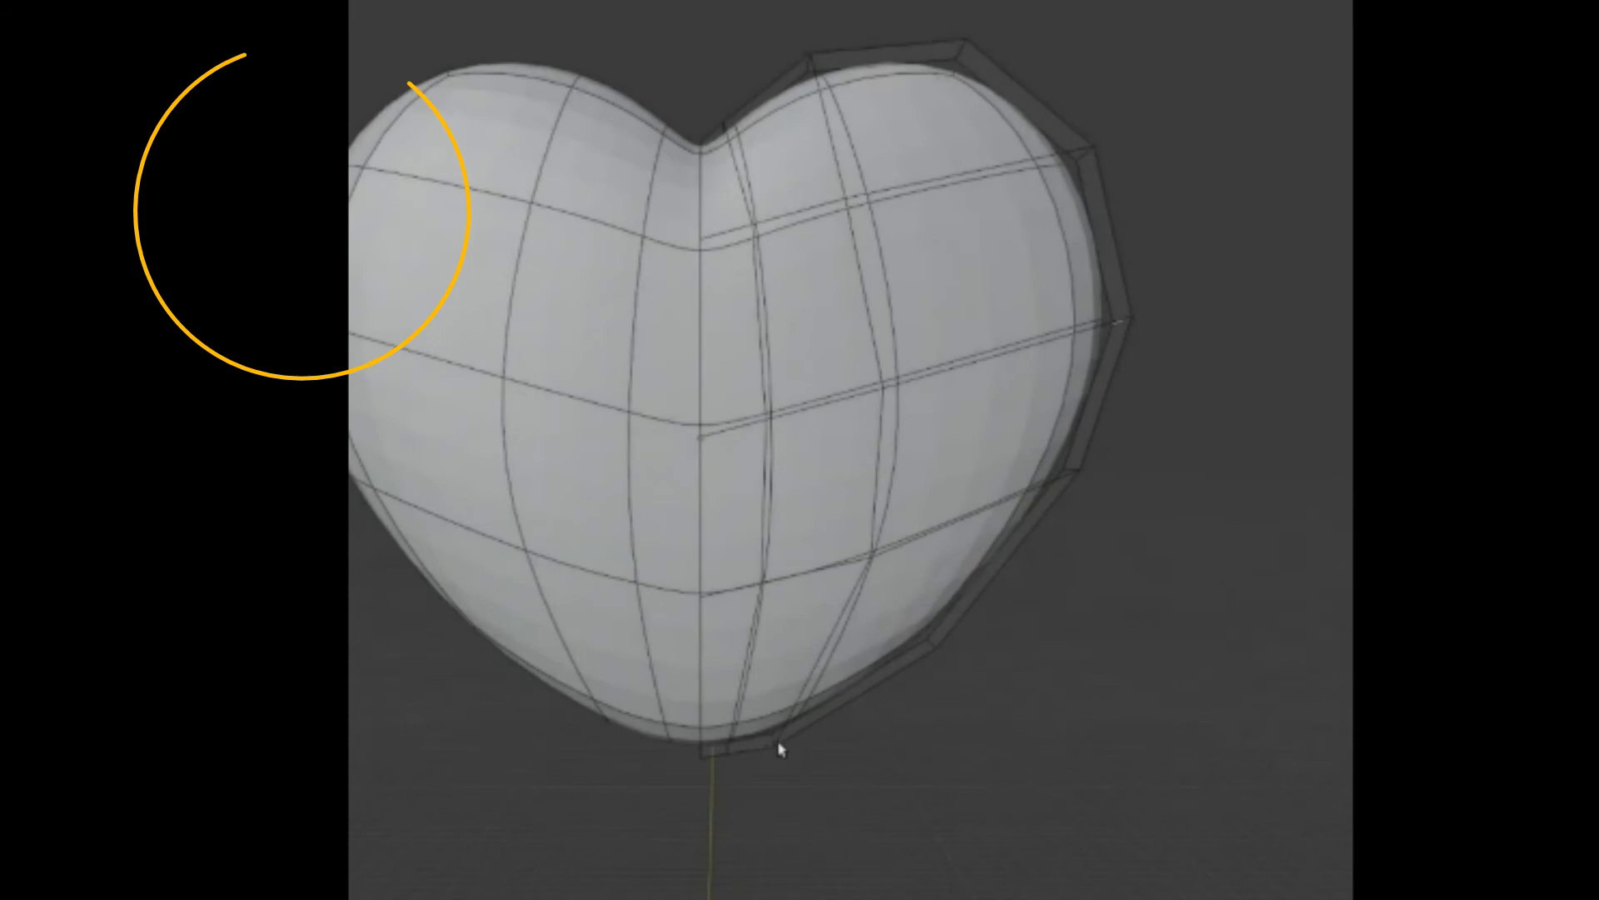
pyautogui.moveTo(781, 749); pyautogui.dragTo(750, 643, button='middle')
pyautogui.click(742, 745)
pyautogui.press('`')
pyautogui.click(739, 753)
pyautogui.keyDown('shift'); pyautogui.moveTo(871, 726); pyautogui.dragTo(874, 589, button='middle'); pyautogui.keyUp('shift')
pyautogui.scroll(2, 881, 678)
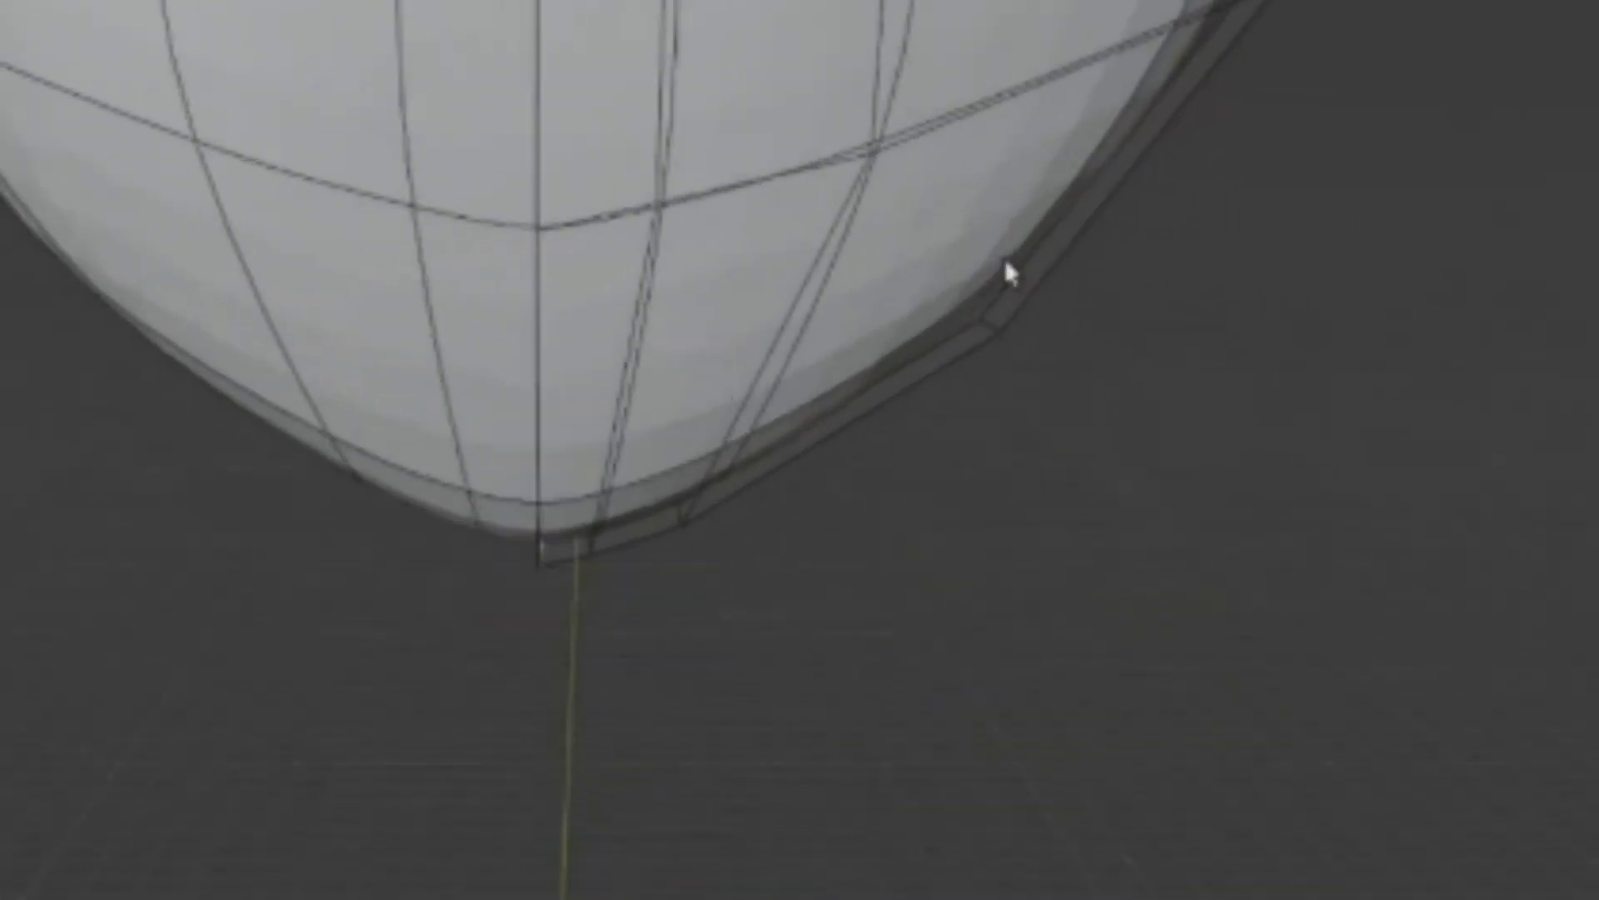
# - Move and slide the inner vertices on the unmirrored half of the heart to adjust its edge flow
pyautogui.keyDown('alt'); pyautogui.click(942, 300); pyautogui.keyUp('alt')
pyautogui.keyDown('shift'); pyautogui.moveTo(960, 283); pyautogui.dragTo(898, 574, button='middle'); pyautogui.keyUp('shift')
pyautogui.press('g')
pyautogui.click(901, 468)
pyautogui.hotkey('alt', 'a')
pyautogui.keyDown('shift'); pyautogui.moveTo(898, 475); pyautogui.dragTo(918, 746, button='middle'); pyautogui.keyUp('shift')
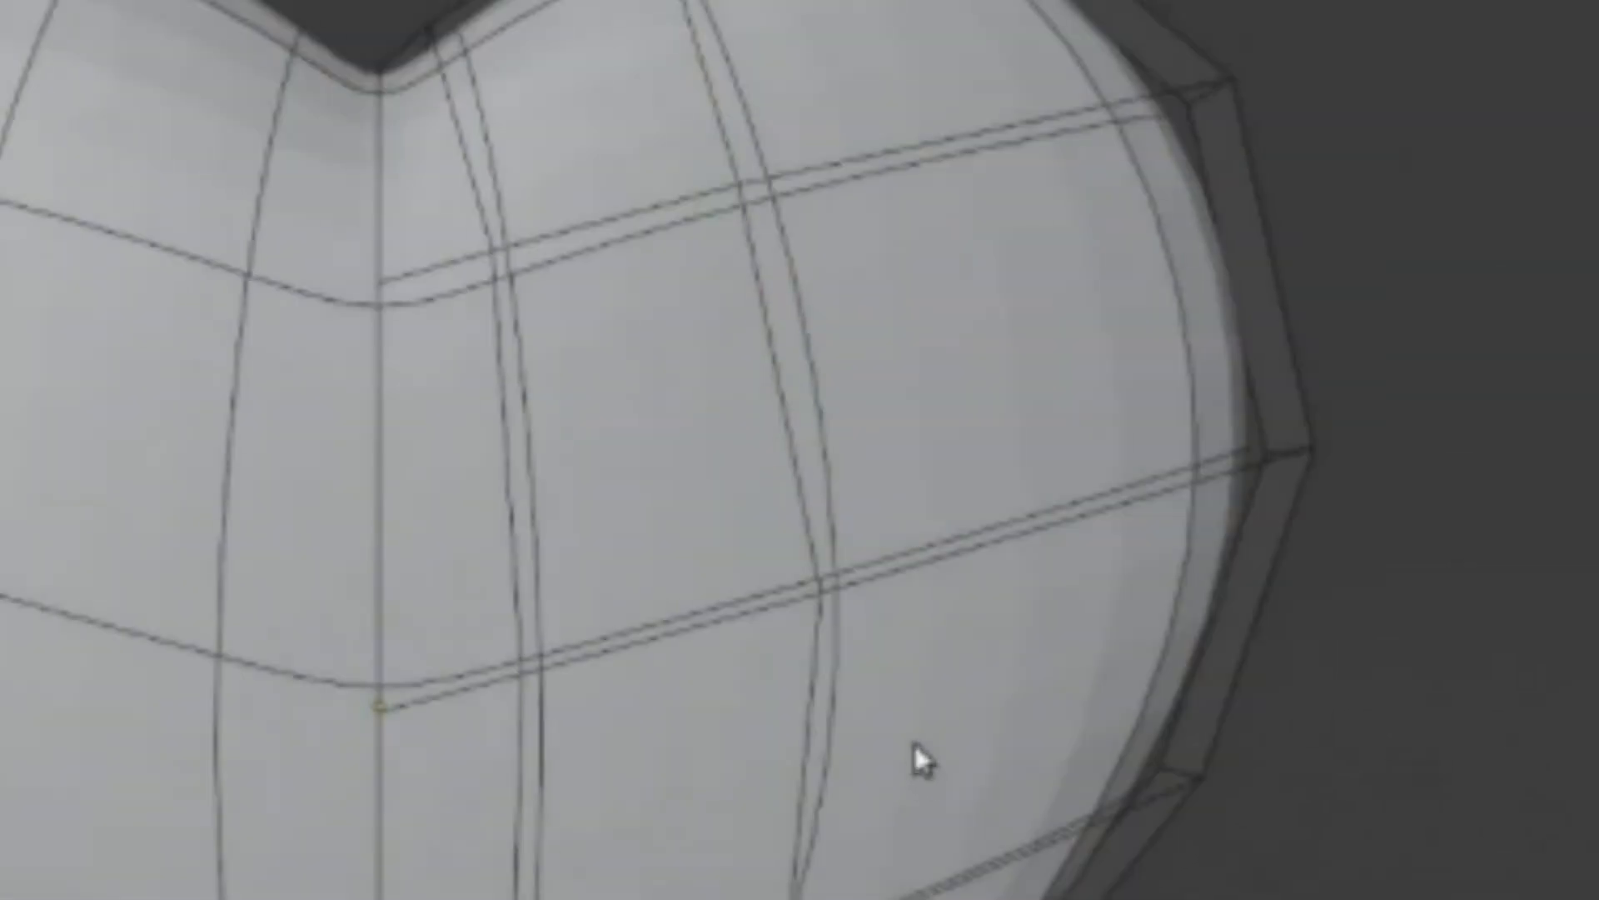
pyautogui.press('g')
pyautogui.press('g')
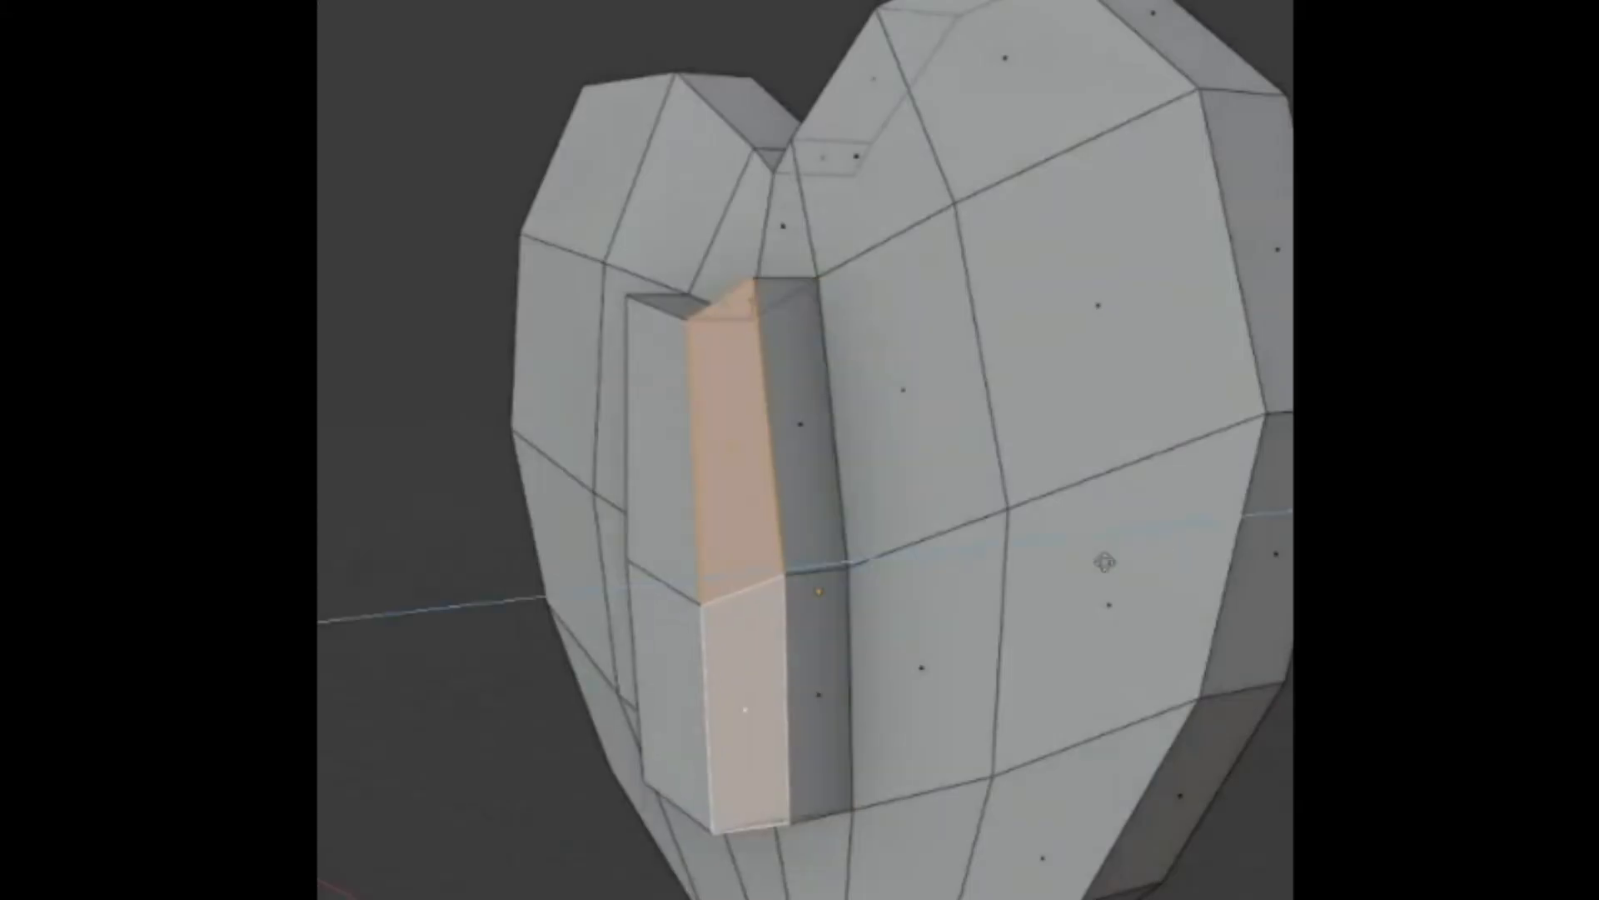
# - Slide the top front edge of the extruded beak back onto the face so the beak slopes outward from the heart
pyautogui.scroll(2, 921, 506)
pyautogui.moveTo(919, 503); pyautogui.dragTo(831, 598, button='middle')
pyautogui.press('2')
pyautogui.click(728, 349)
pyautogui.moveTo(877, 327); pyautogui.dragTo(875, 460, button='middle')
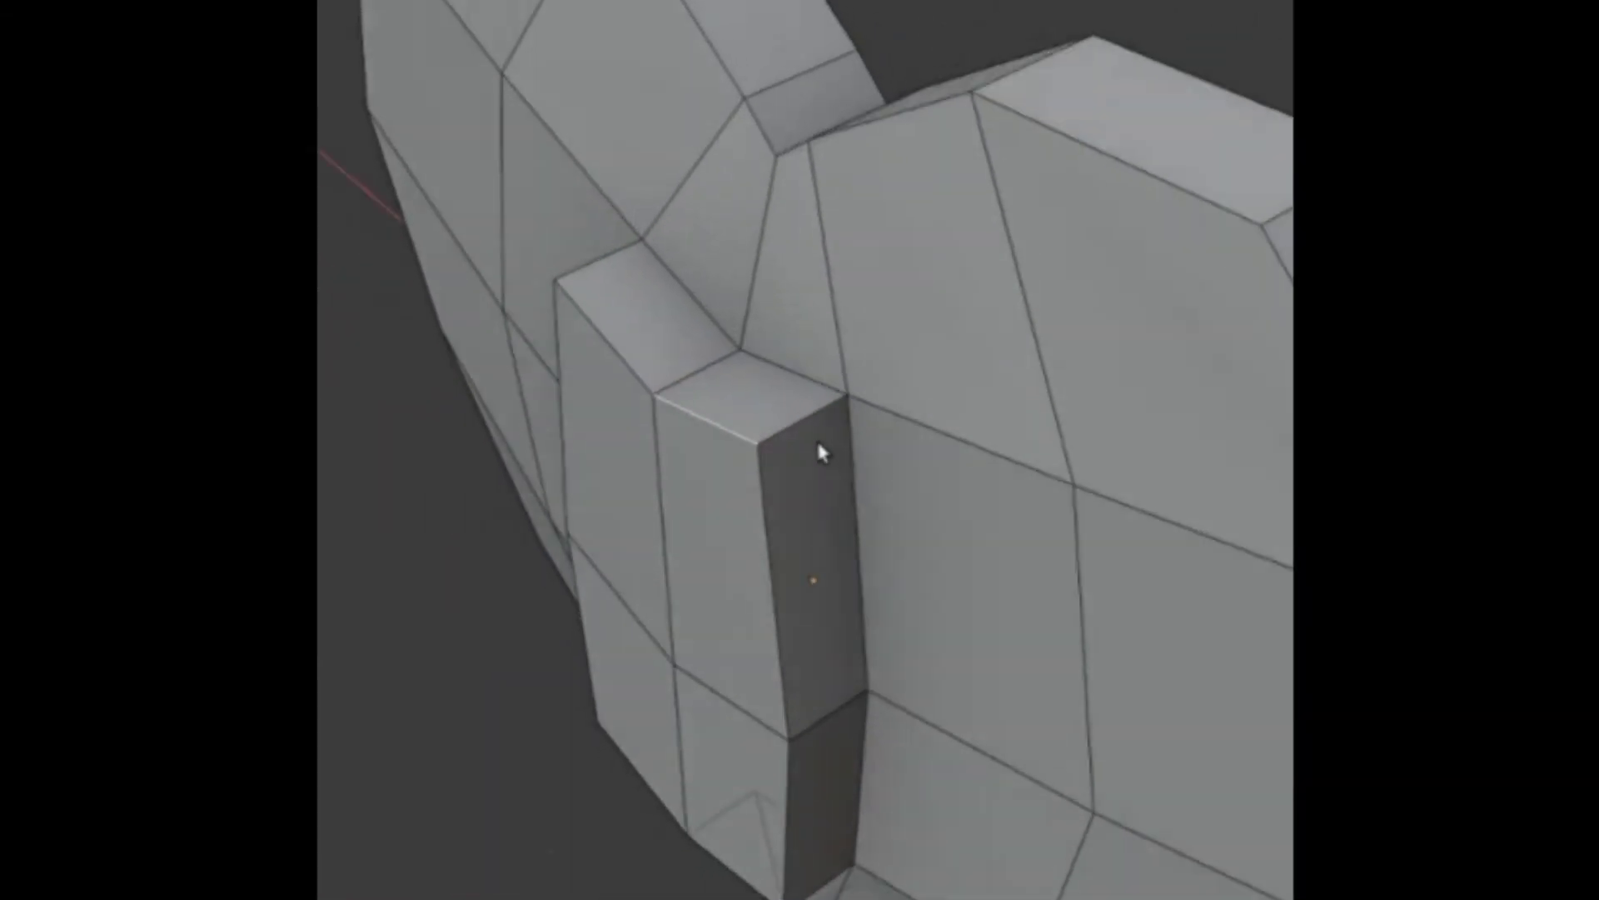
pyautogui.press('g')
pyautogui.press('g')
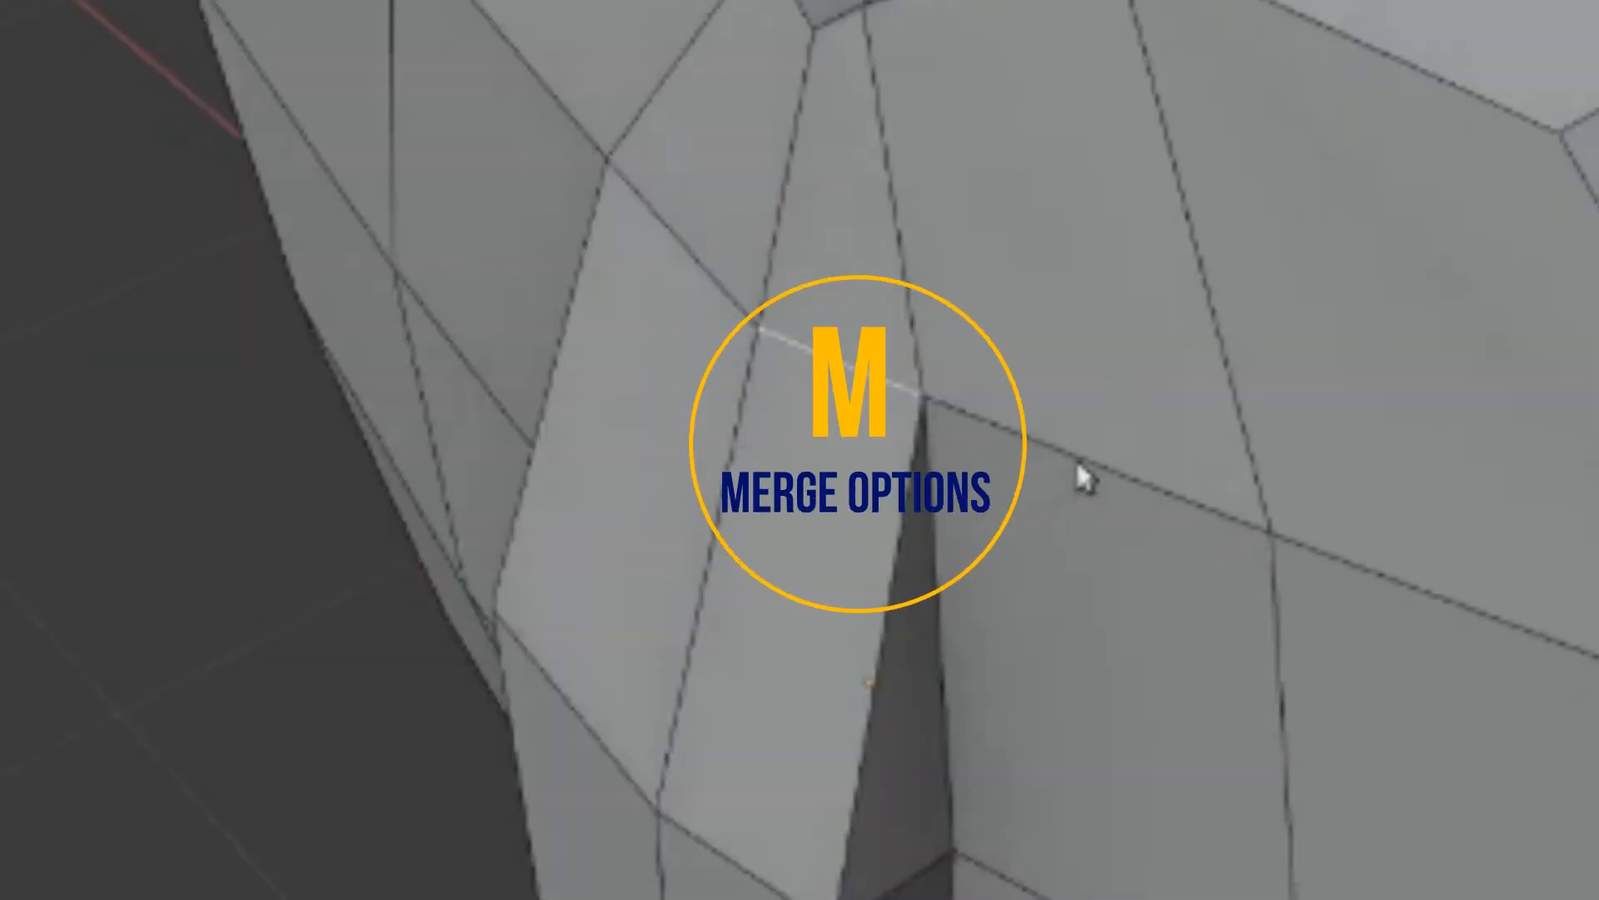
pyautogui.moveTo(1076, 458); pyautogui.dragTo(1107, 352, button='middle')
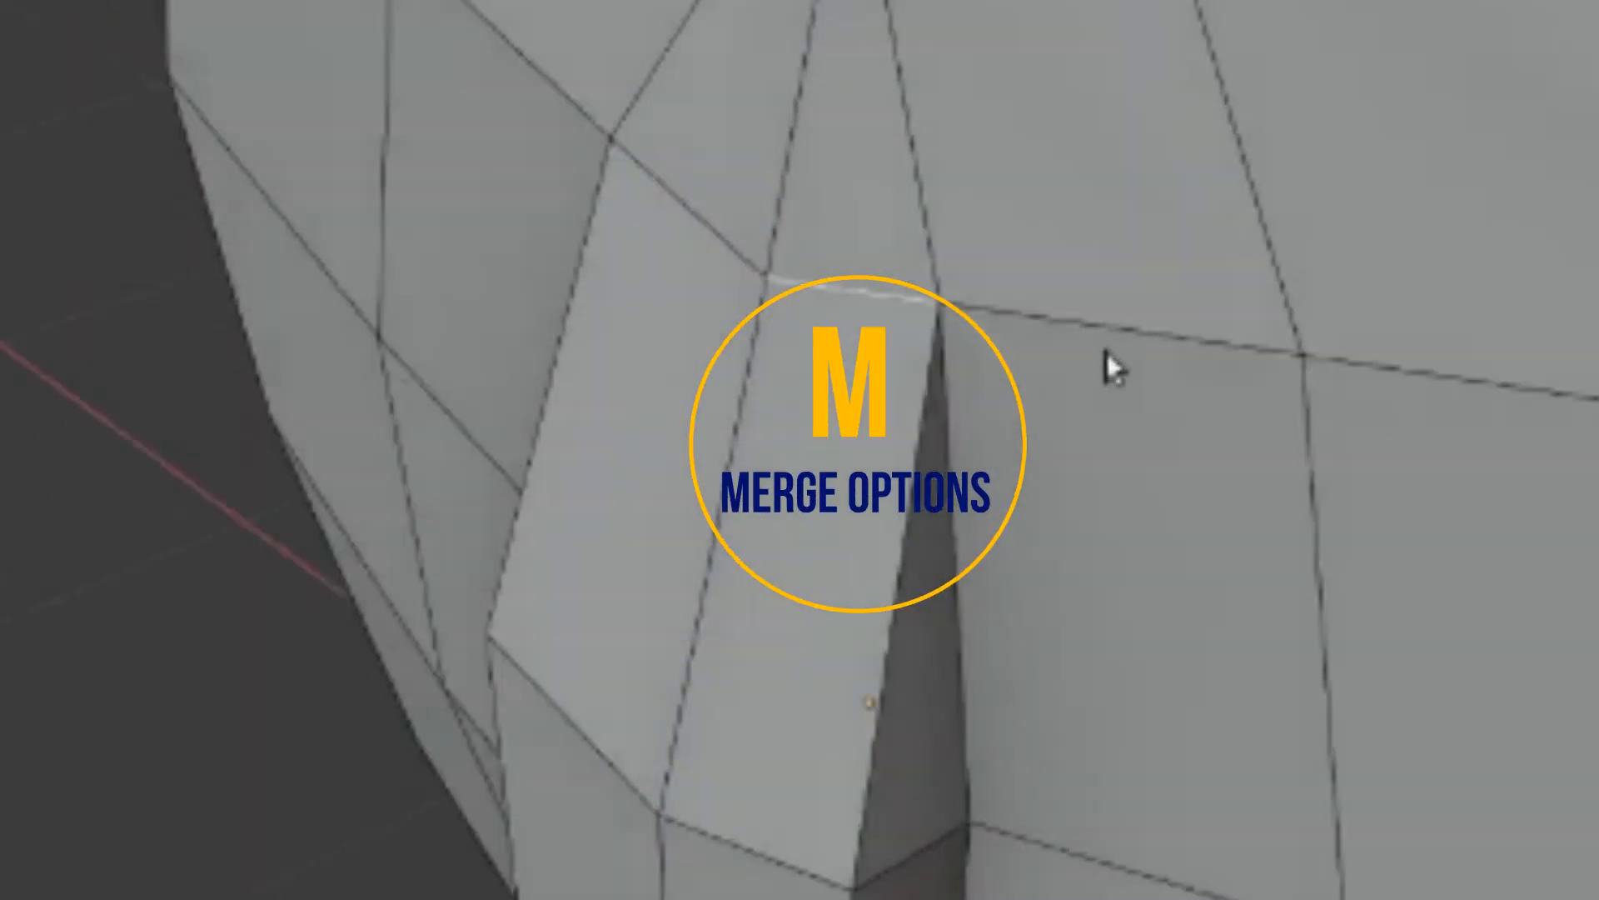
# - Merge the heart mesh's overlapping vertices and move the vertex at the beak's upper corner to test the join
pyautogui.press('a')
pyautogui.press('m')
pyautogui.click(1066, 590)
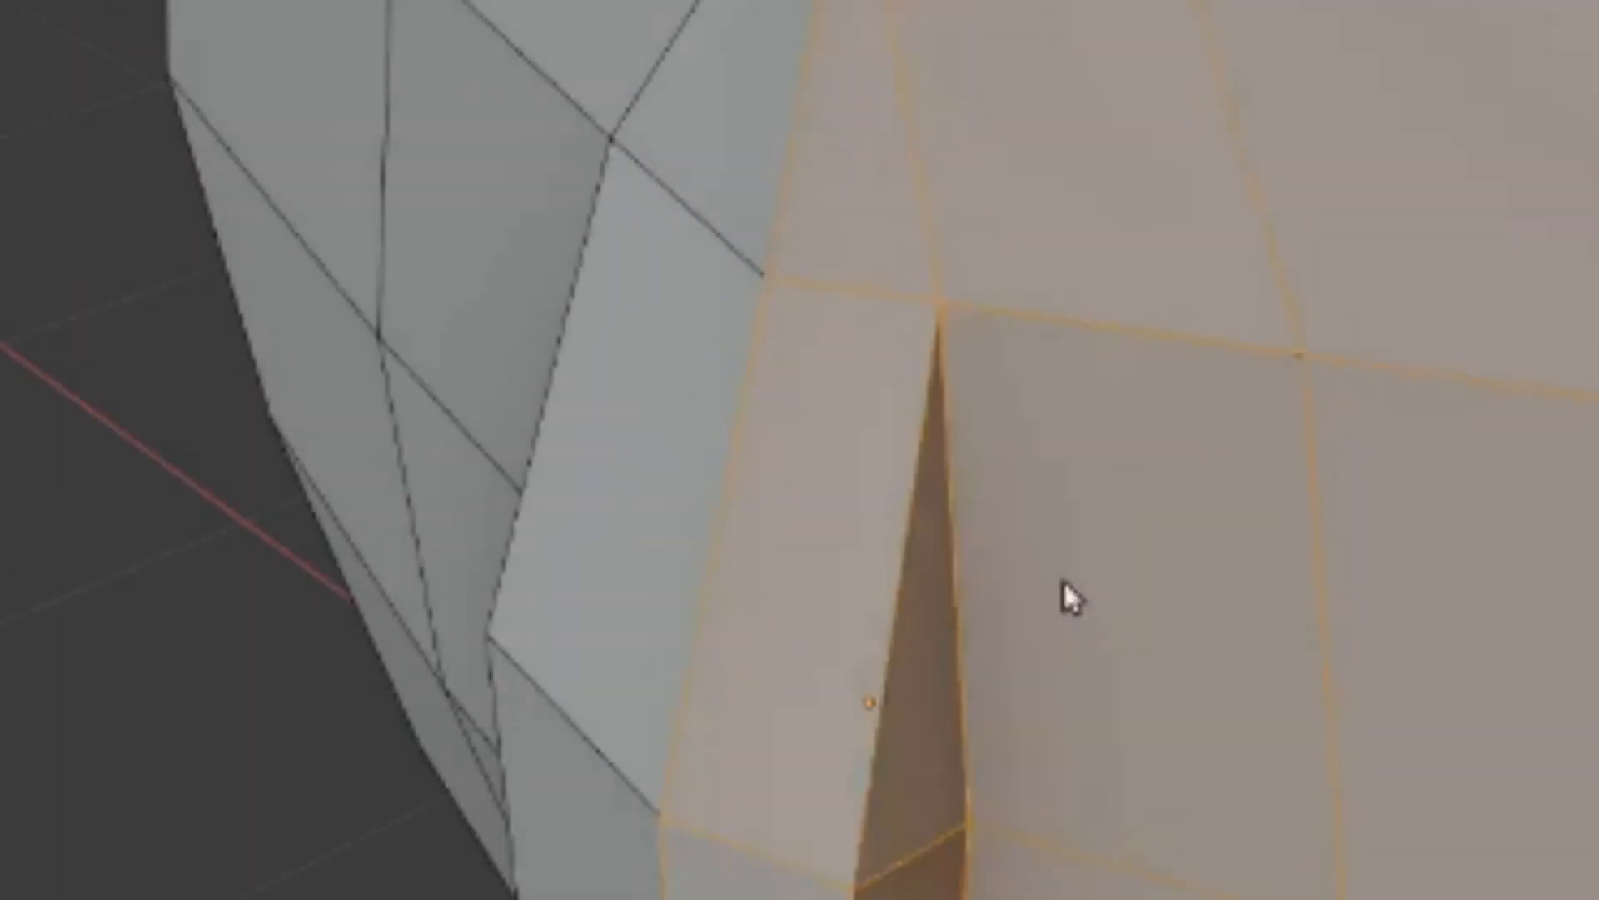
pyautogui.click(956, 309)
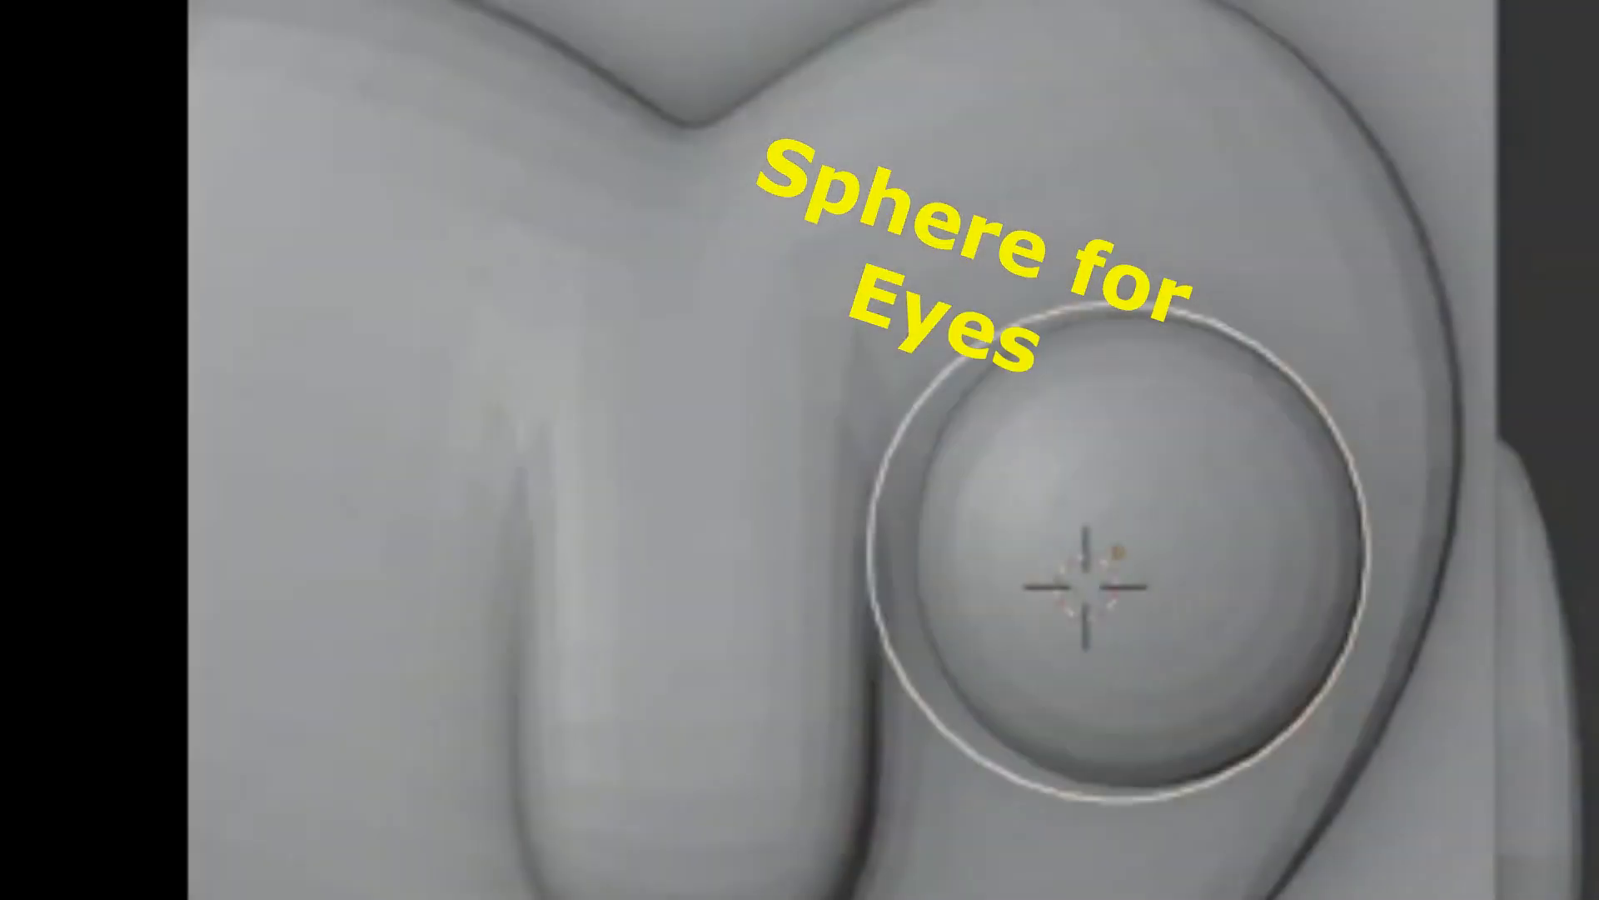
pyautogui.press('Return')
pyautogui.click(938, 805)
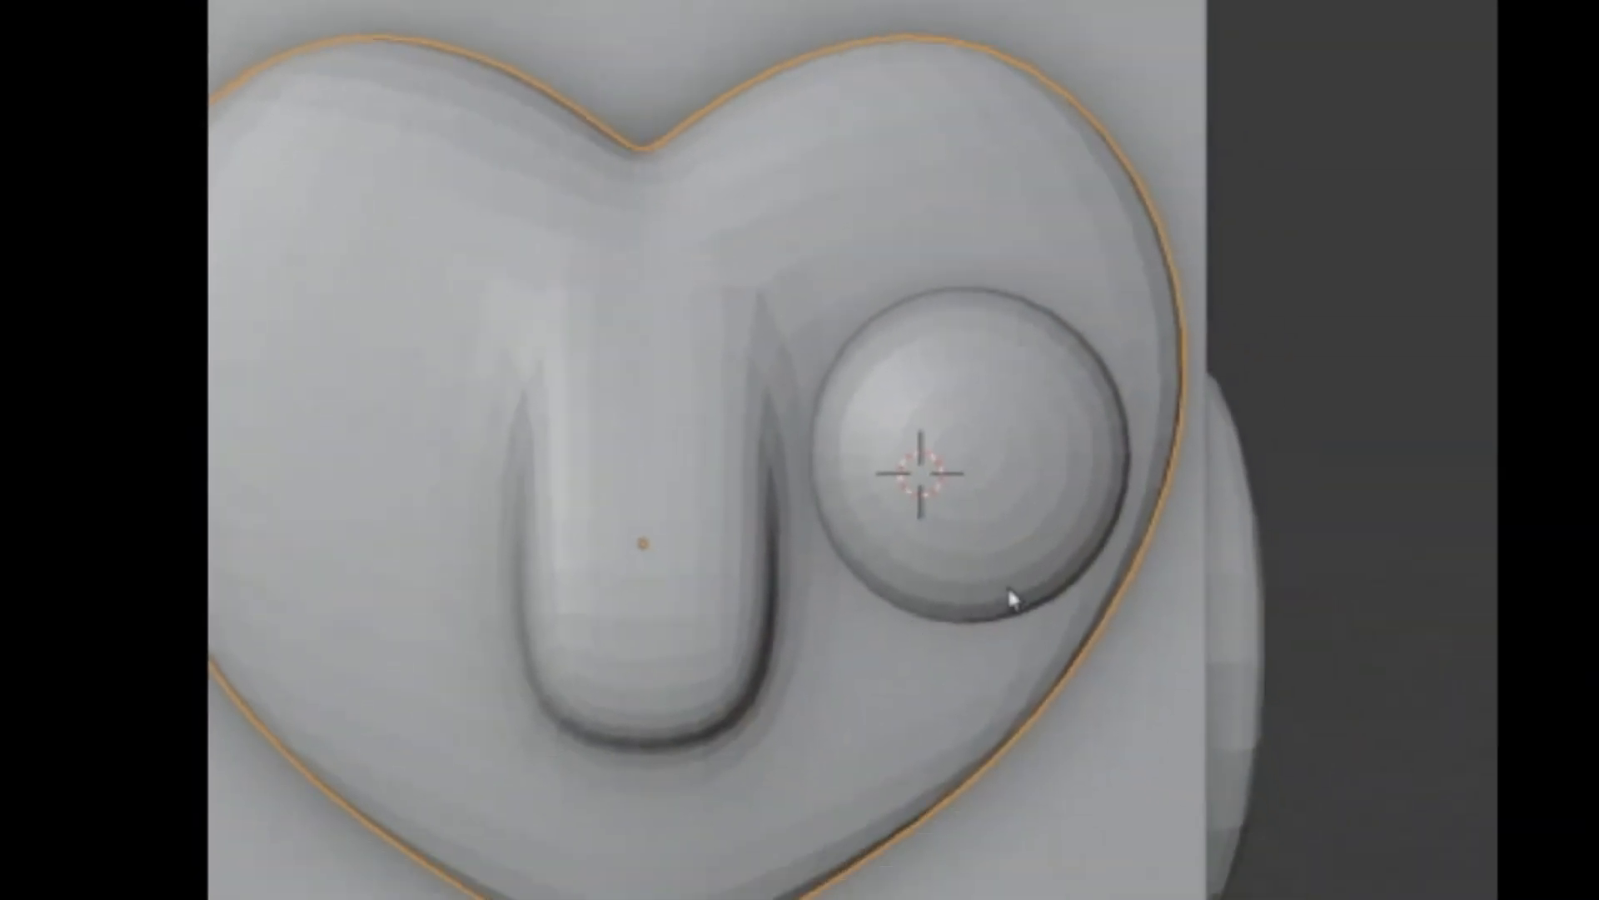
# - Select the eye sphere and reposition it on the heart-shaped face beside the beak
pyautogui.click(1193, 663)
pyautogui.press('g')
pyautogui.click(1183, 727)
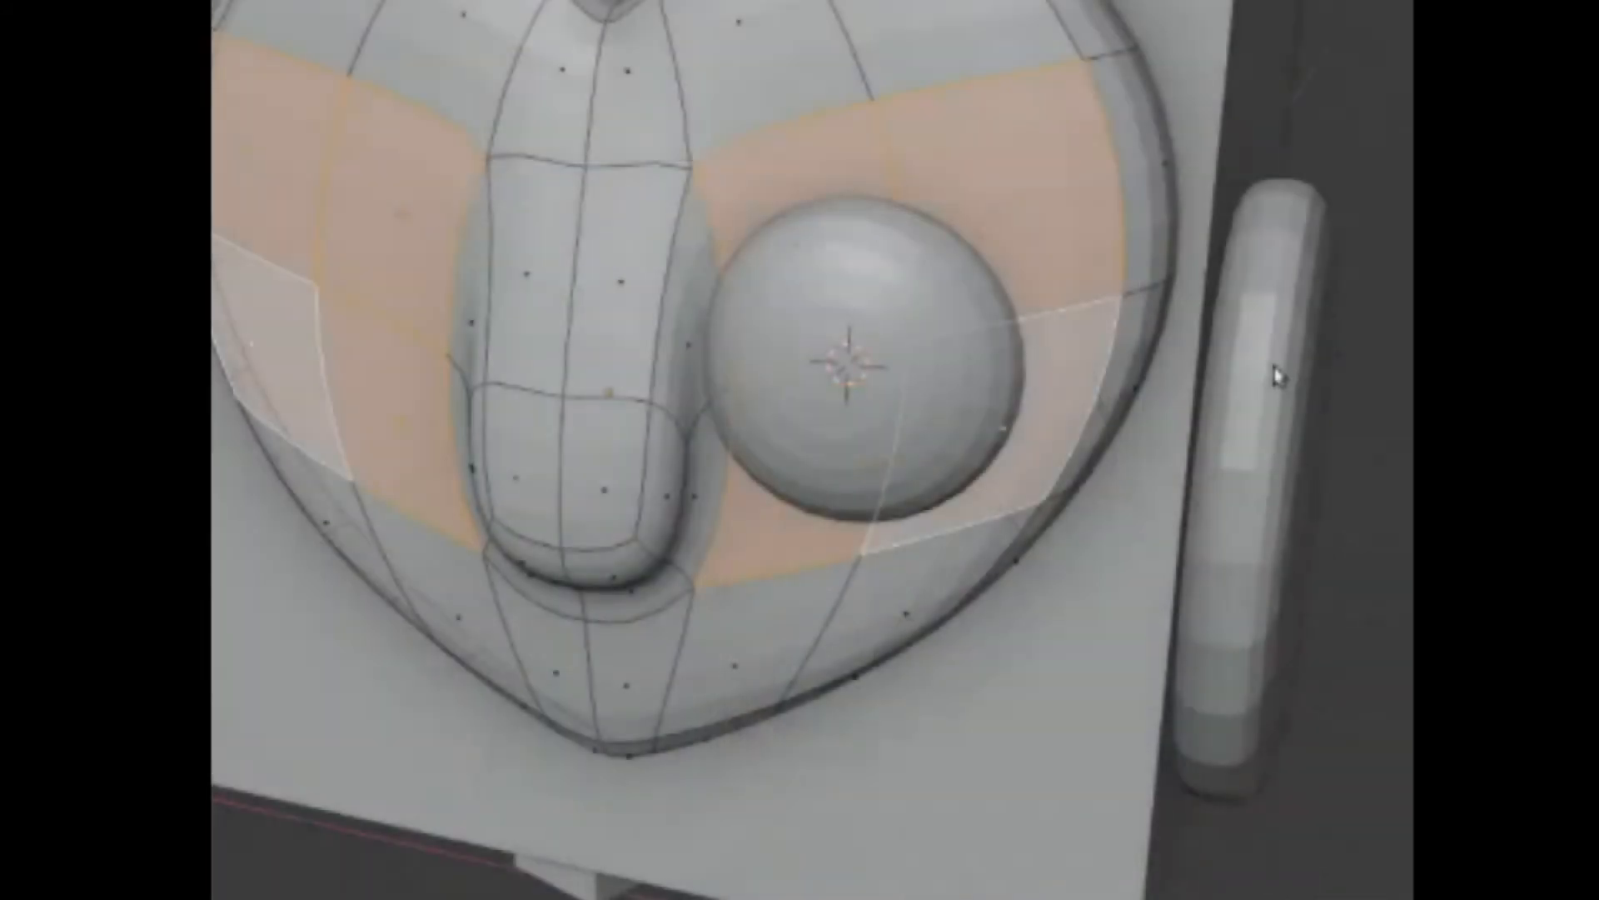
# - Extrude the heart faces behind the eye and scale them down to form the eye socket on both sides
pyautogui.press('e')
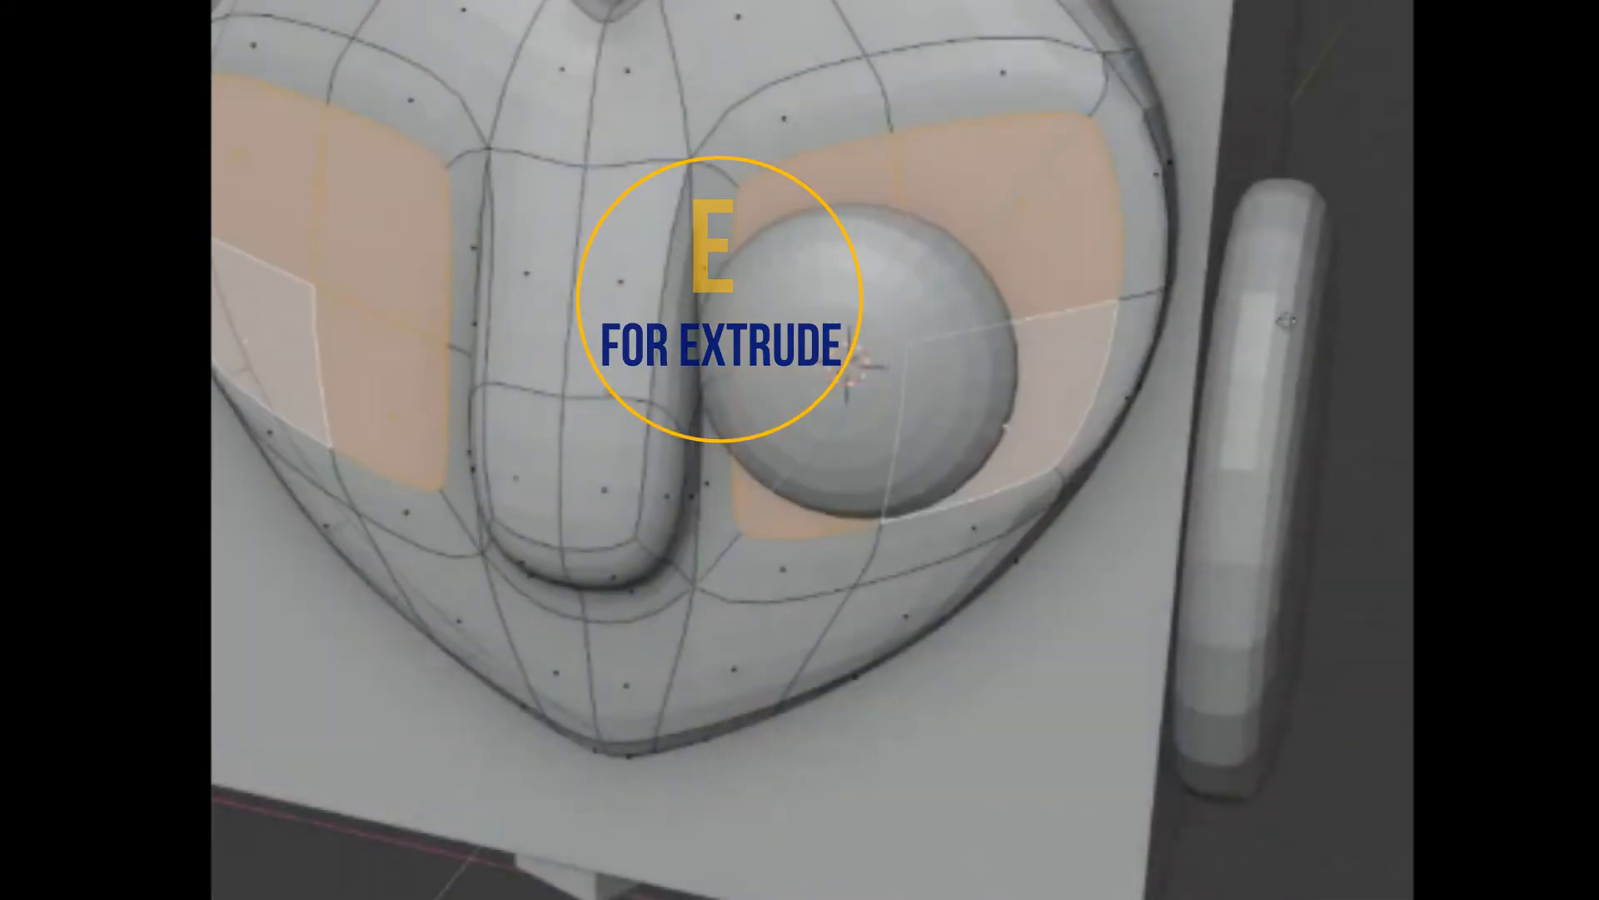
pyautogui.click(1291, 324)
pyautogui.press('s')
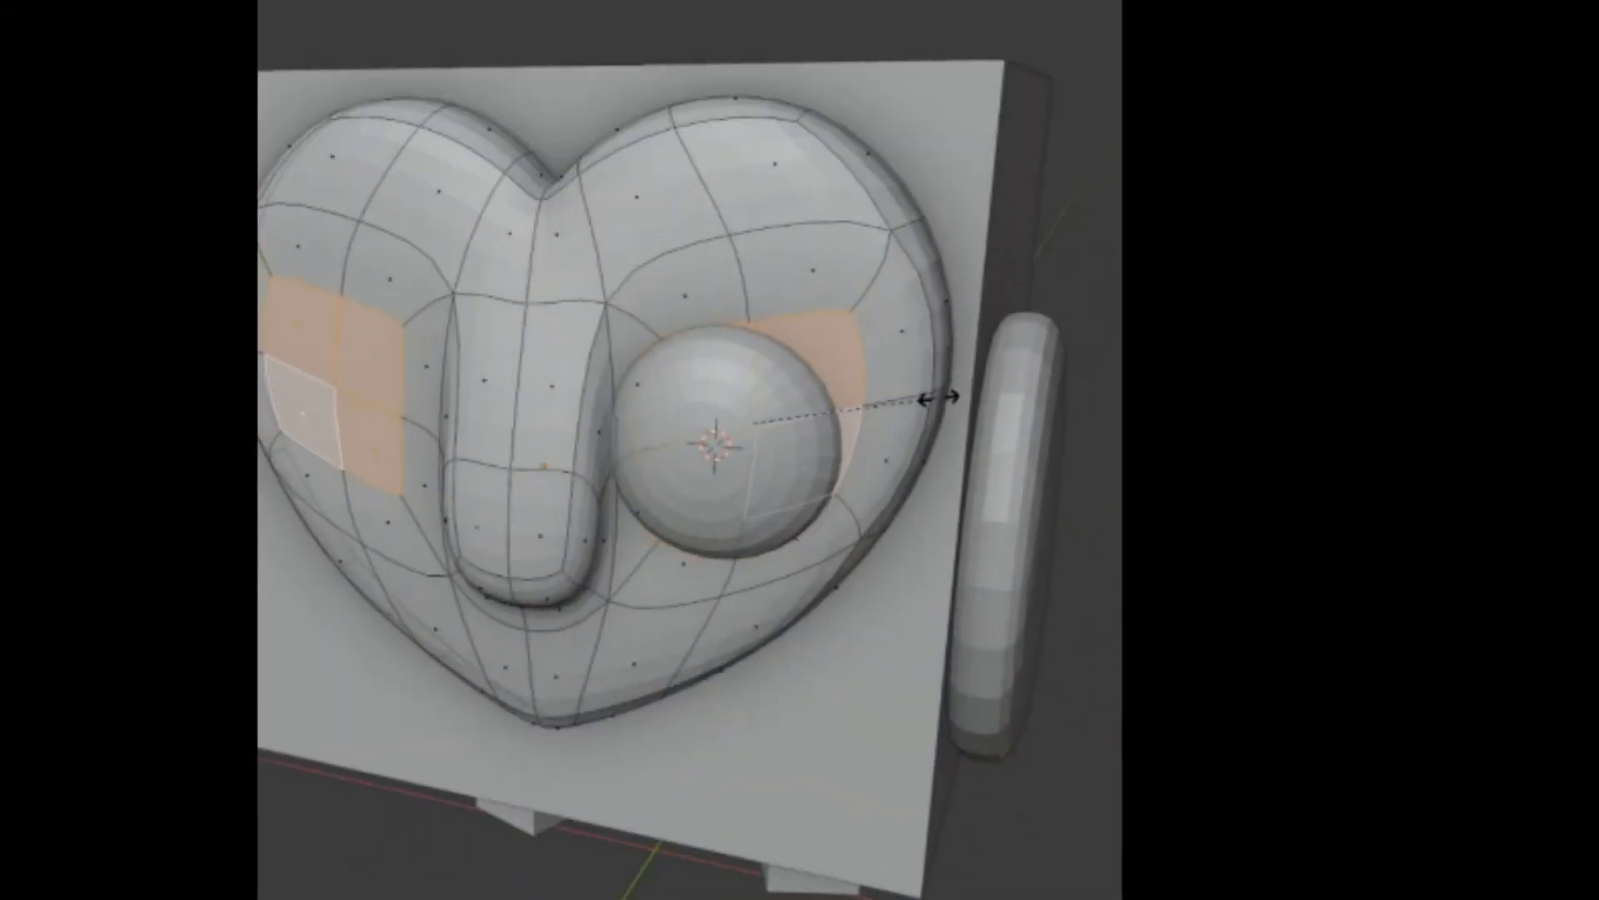
pyautogui.press('KP_1')
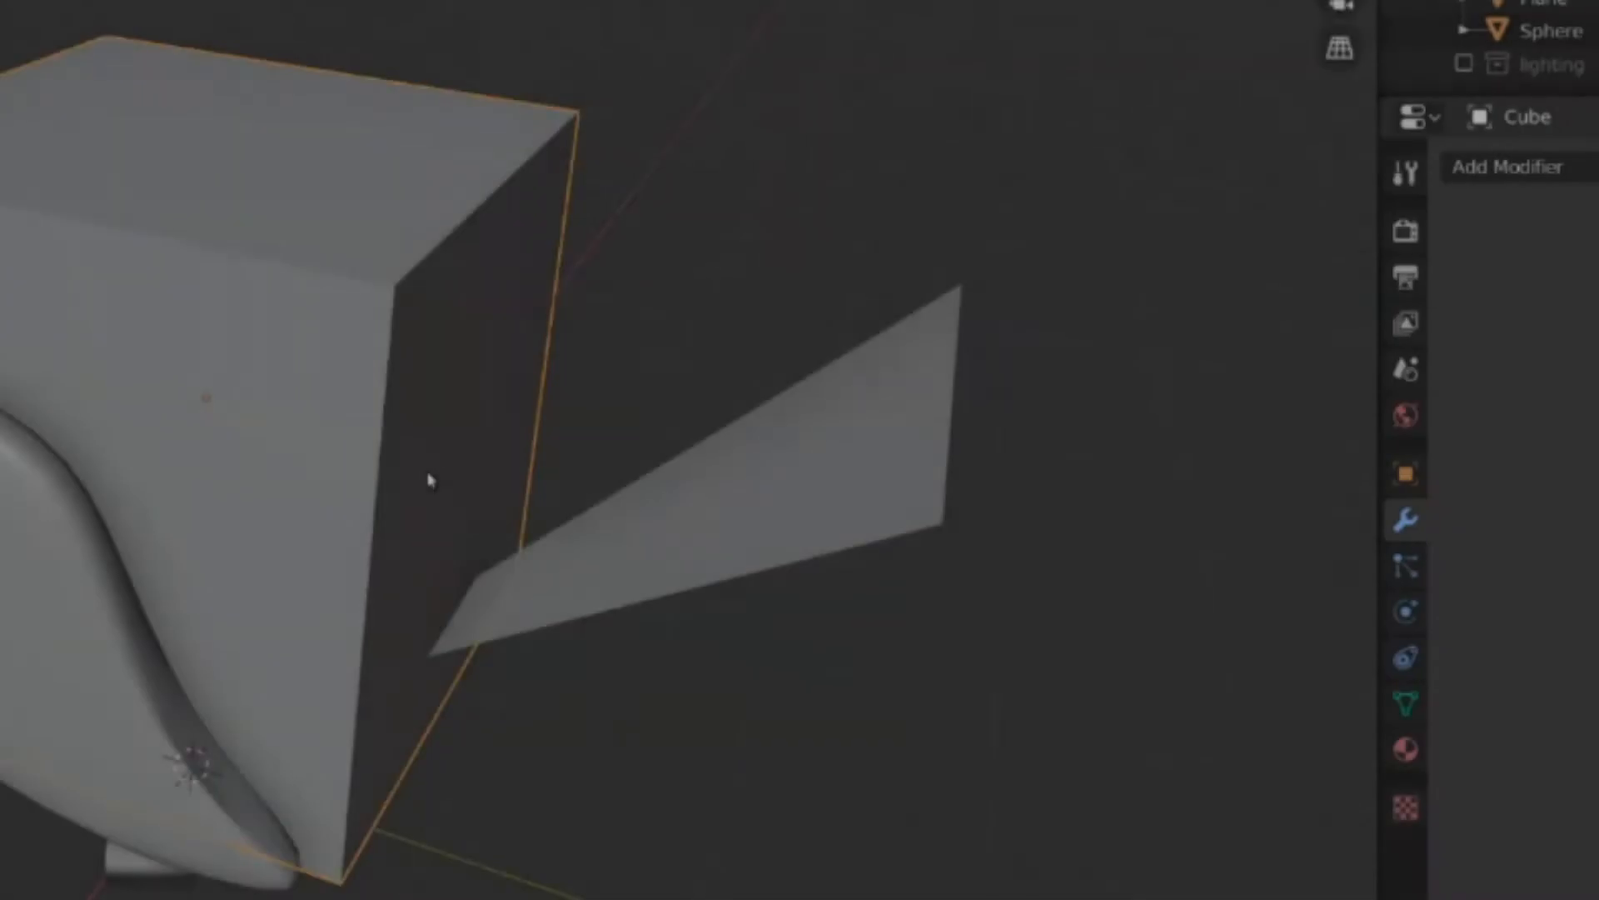
# - Apply smooth shading to the owl's body cube
pyautogui.rightClick(427, 429)
pyautogui.click(429, 394)
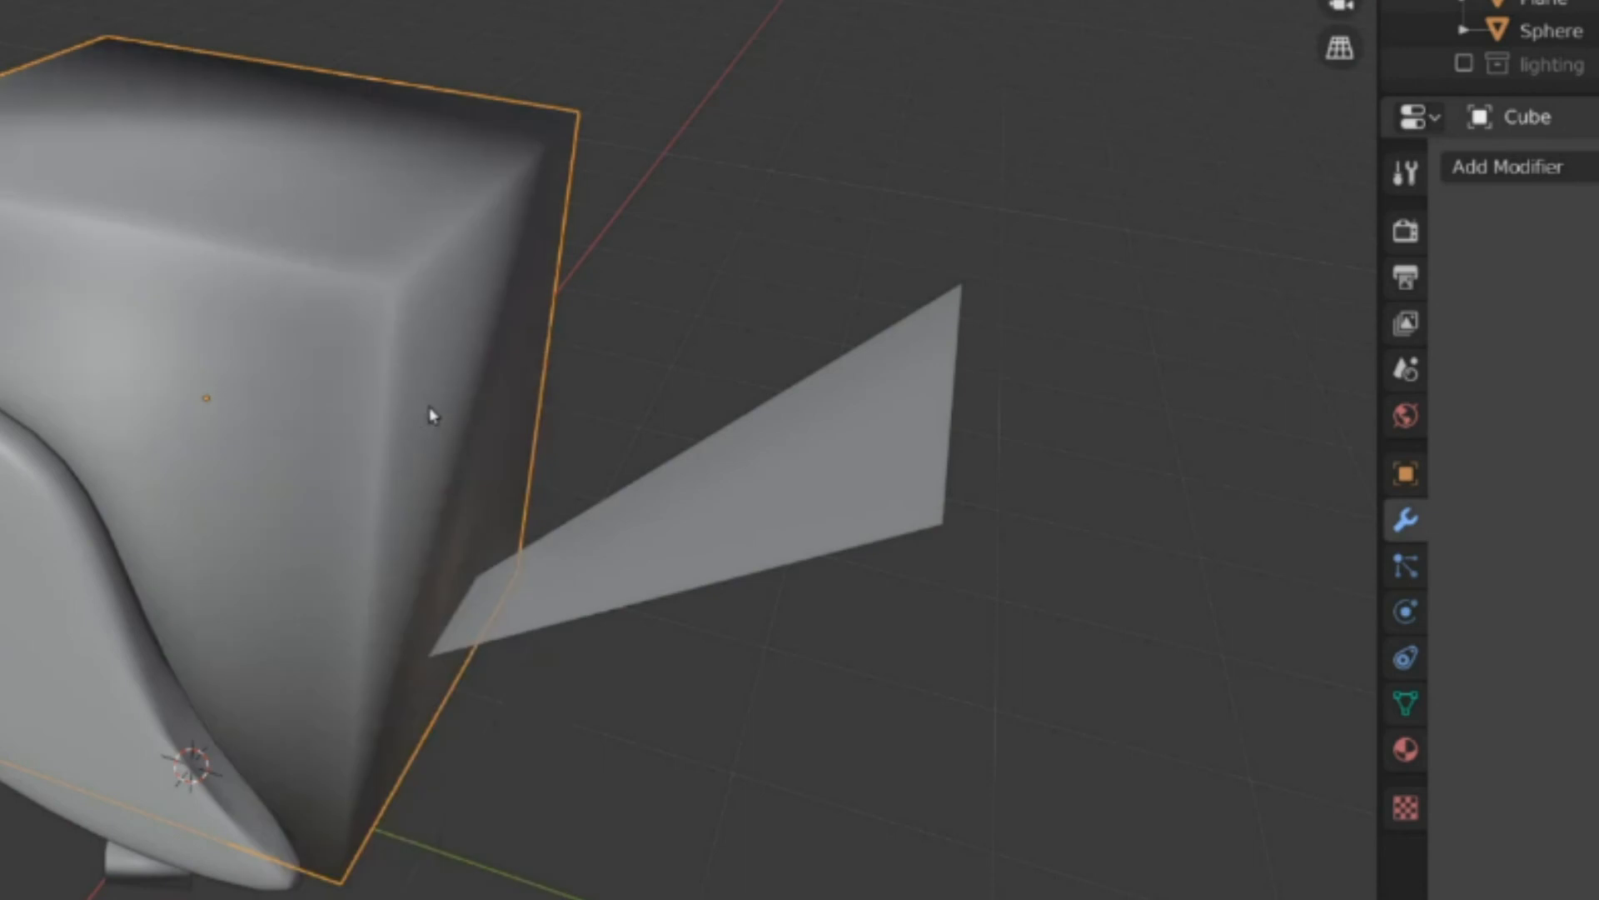
pyautogui.moveTo(434, 412); pyautogui.dragTo(386, 525, button='middle')
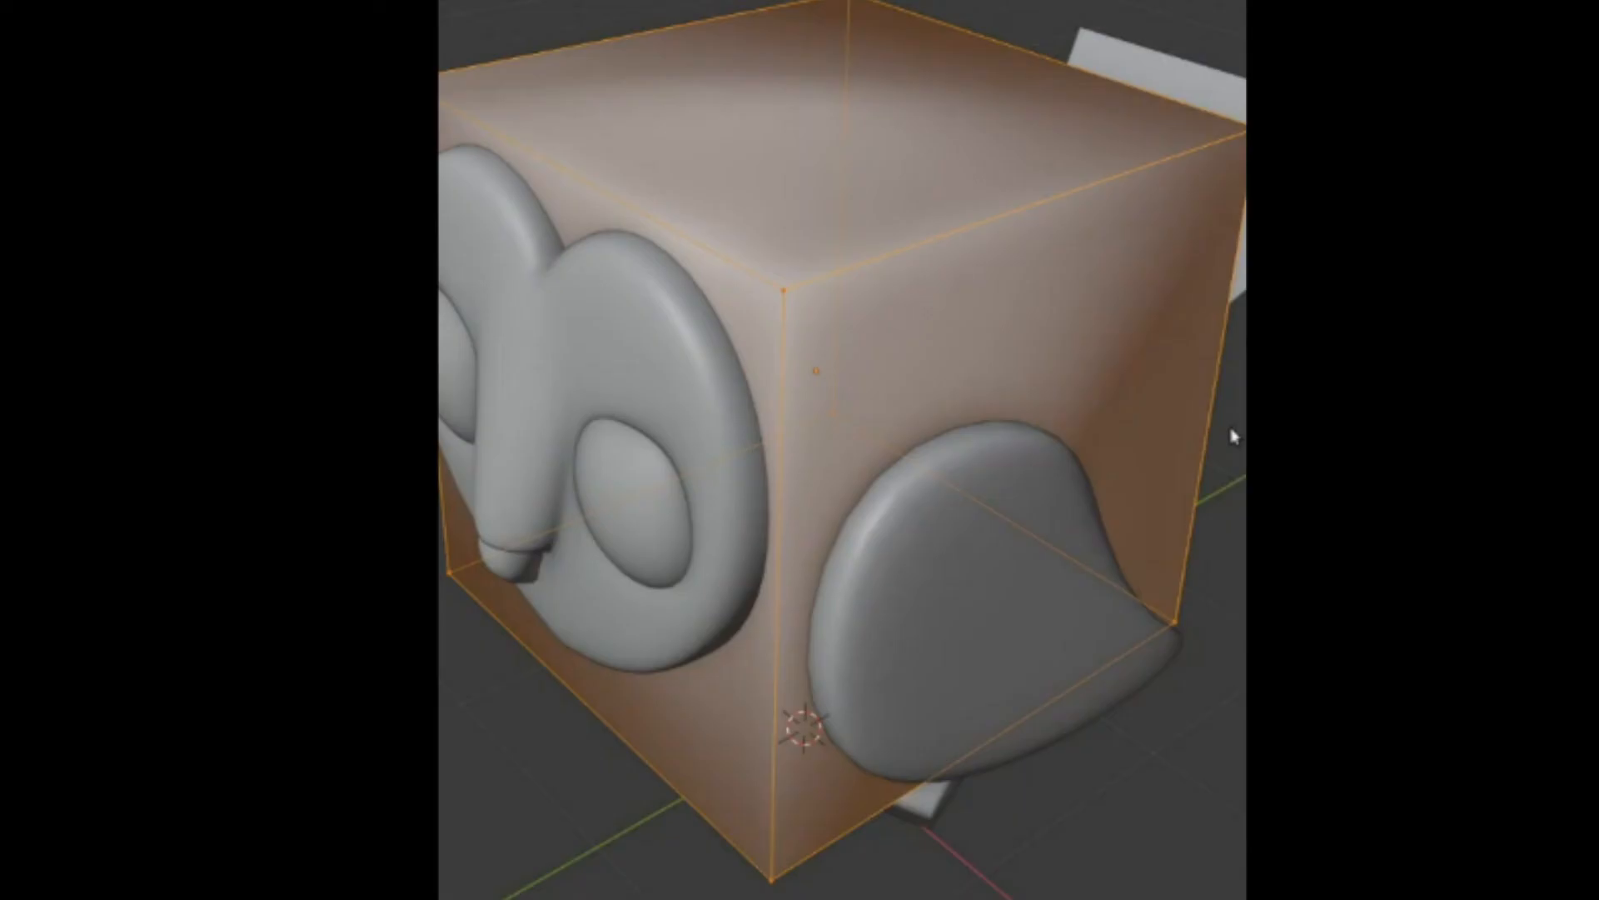
# - Bevel all edges of the body cube by a small amount to soften its corners
pyautogui.hotkey('ctrl', 'b')
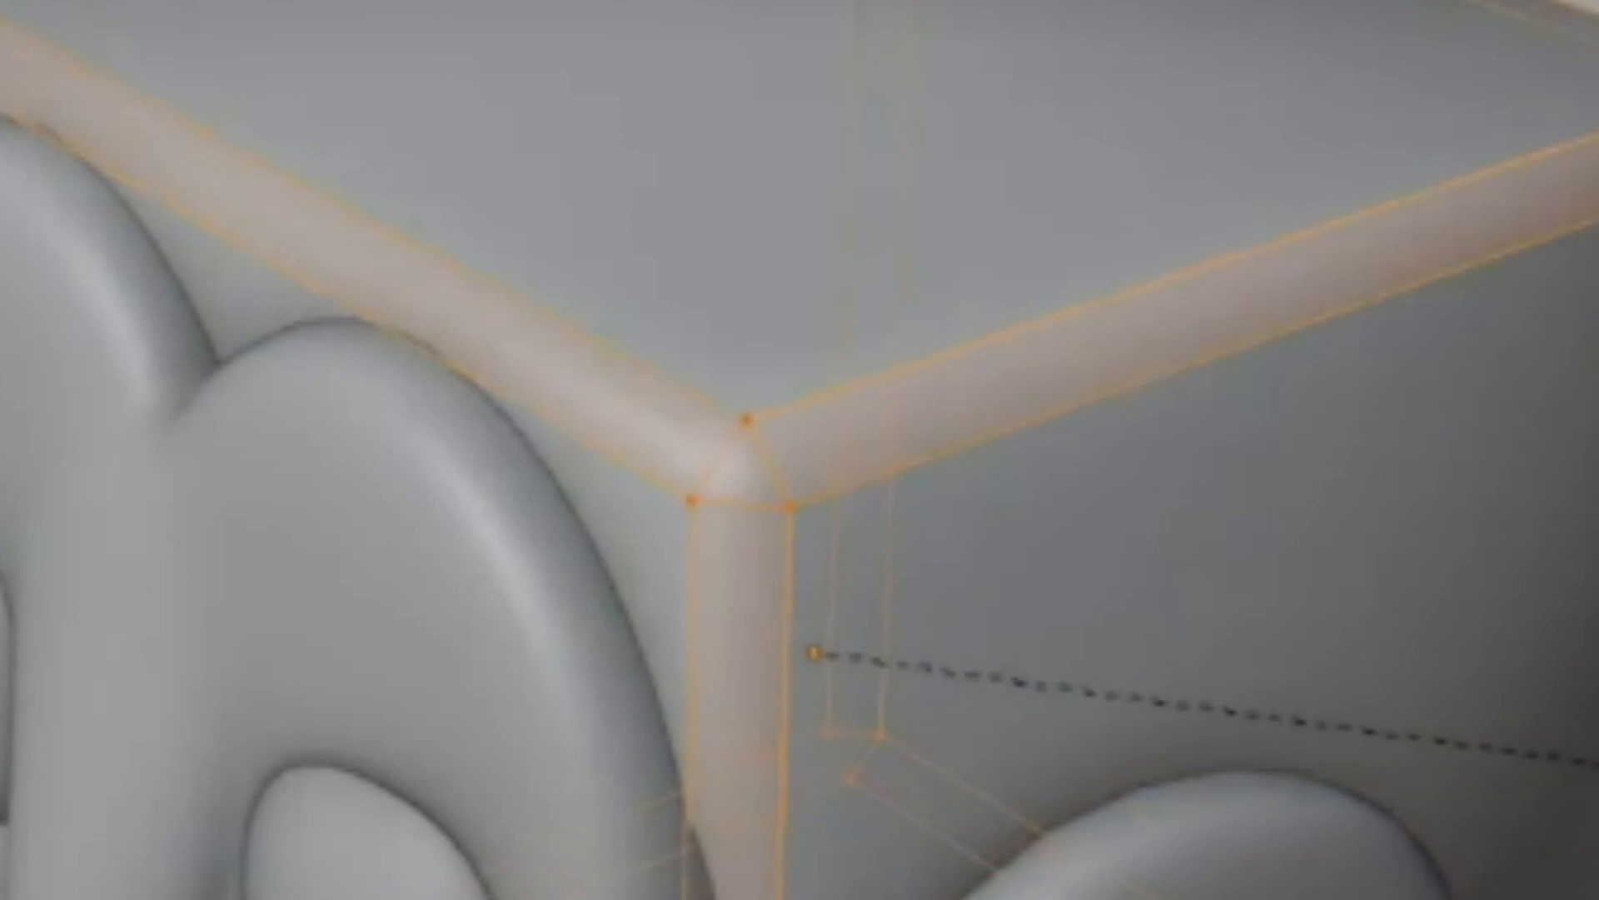
pyautogui.scroll(1, 800, 450)
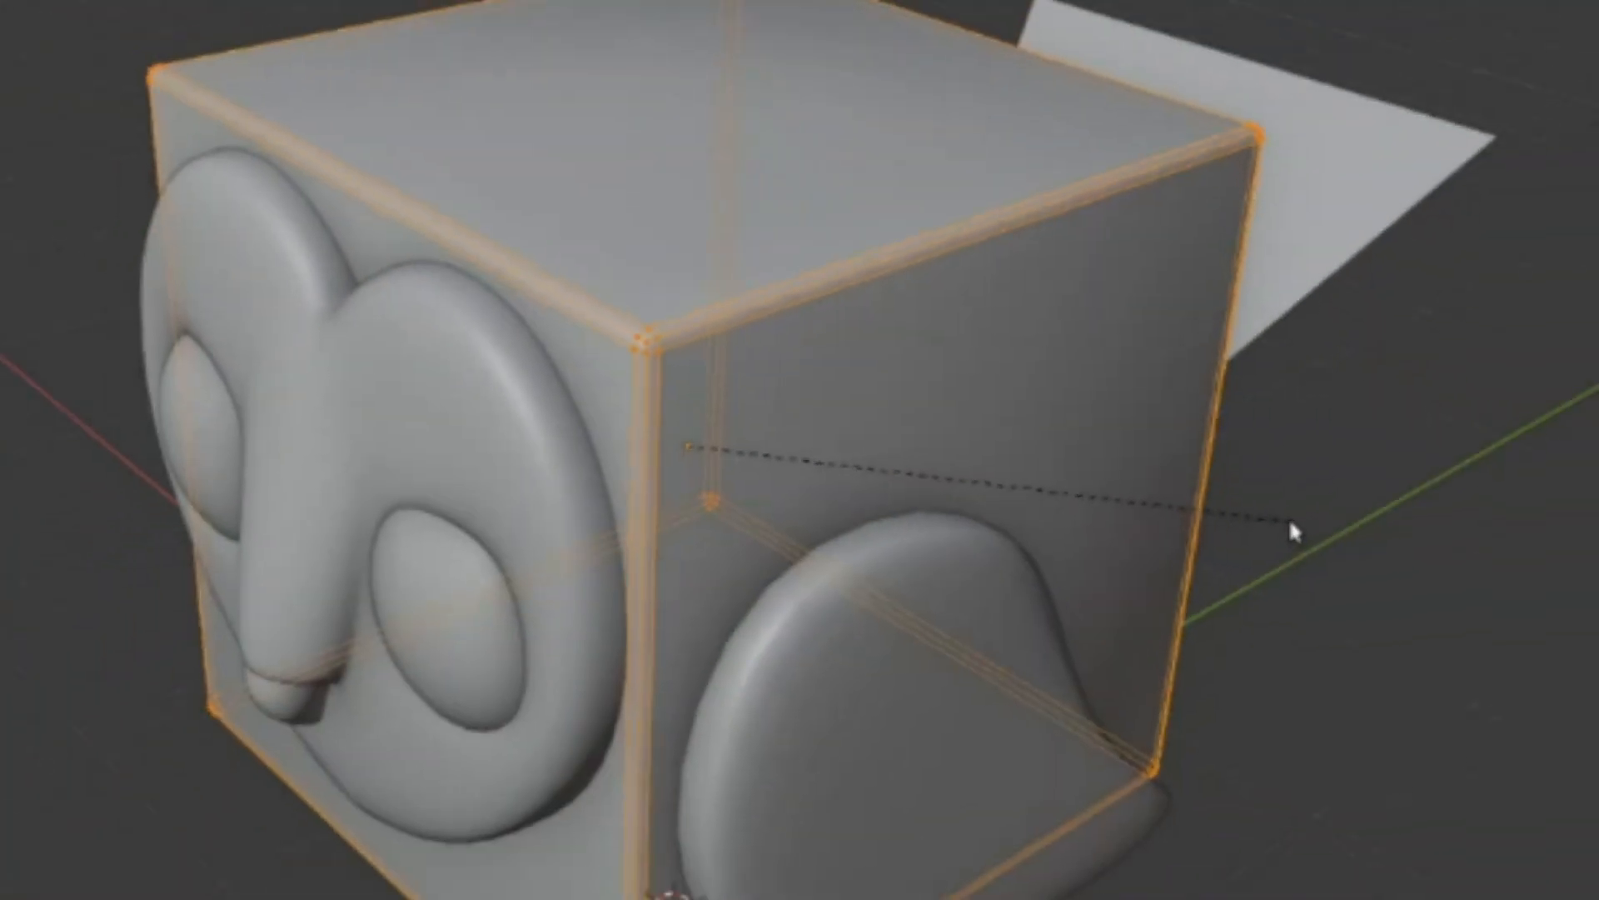
pyautogui.click(1290, 522)
pyautogui.moveTo(1288, 530); pyautogui.dragTo(1092, 573, button='middle')
pyautogui.hotkey('alt', 'a')
pyautogui.moveTo(1103, 666); pyautogui.dragTo(1153, 790, button='middle')
pyautogui.press('Tab')
# - Add edge loops through the middle of the body cube in all three directions
pyautogui.moveTo(1004, 607); pyautogui.dragTo(1550, 274, button='middle')
pyautogui.keyDown('alt'); pyautogui.keyDown('shift'); pyautogui.click(548, 584); pyautogui.keyUp('shift'); pyautogui.keyUp('alt')
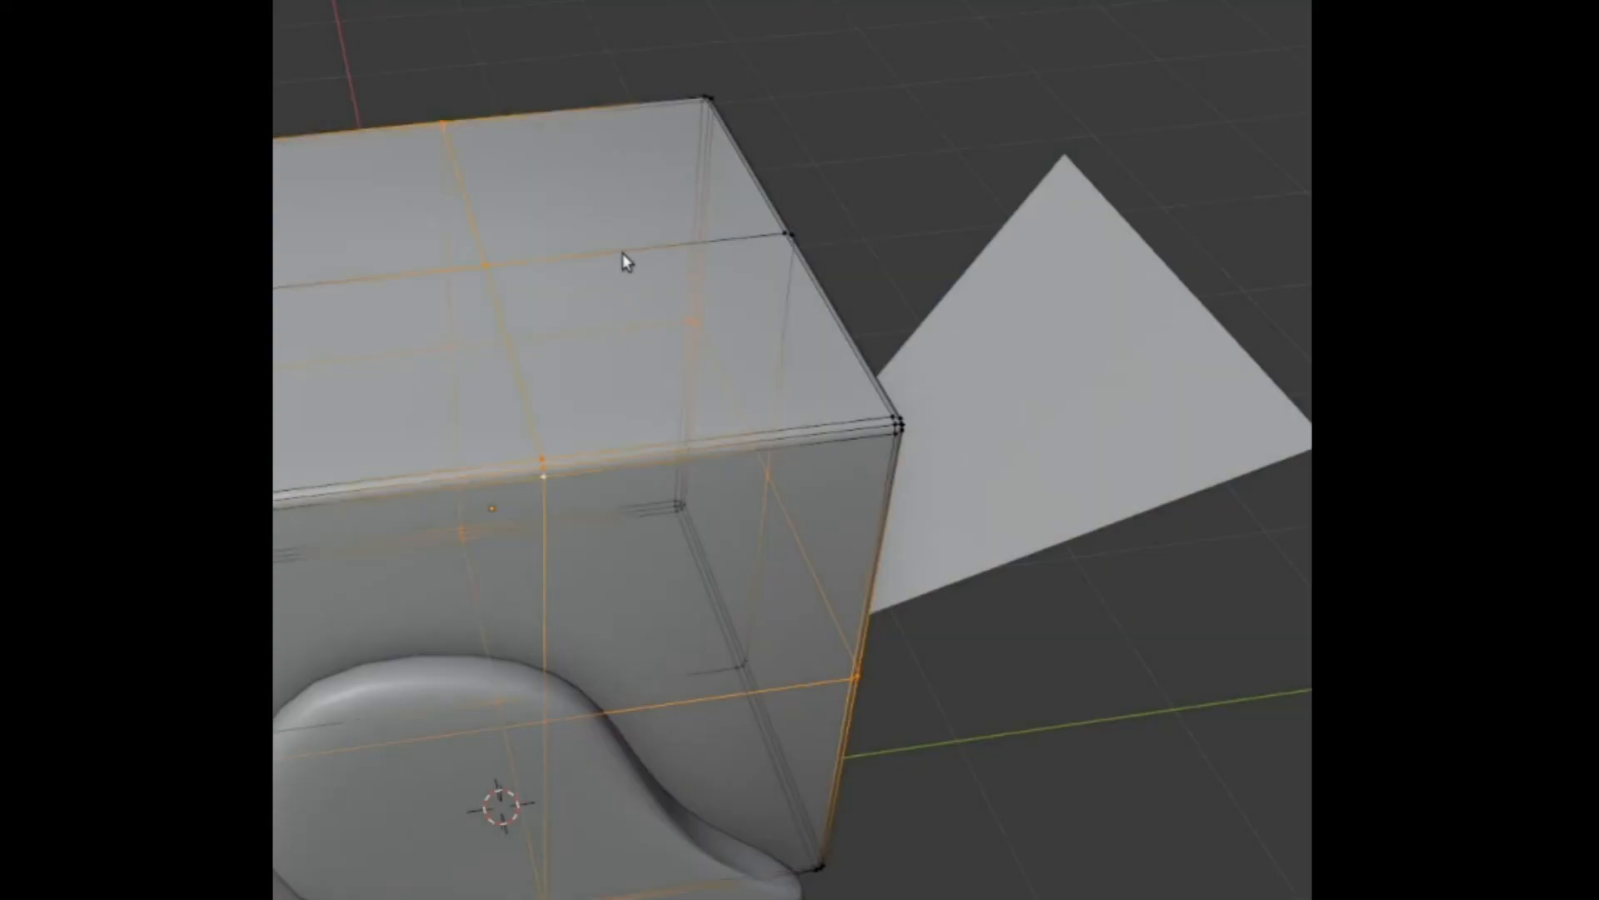
pyautogui.keyDown('alt'); pyautogui.keyDown('shift'); pyautogui.click(623, 253); pyautogui.keyUp('shift'); pyautogui.keyUp('alt')
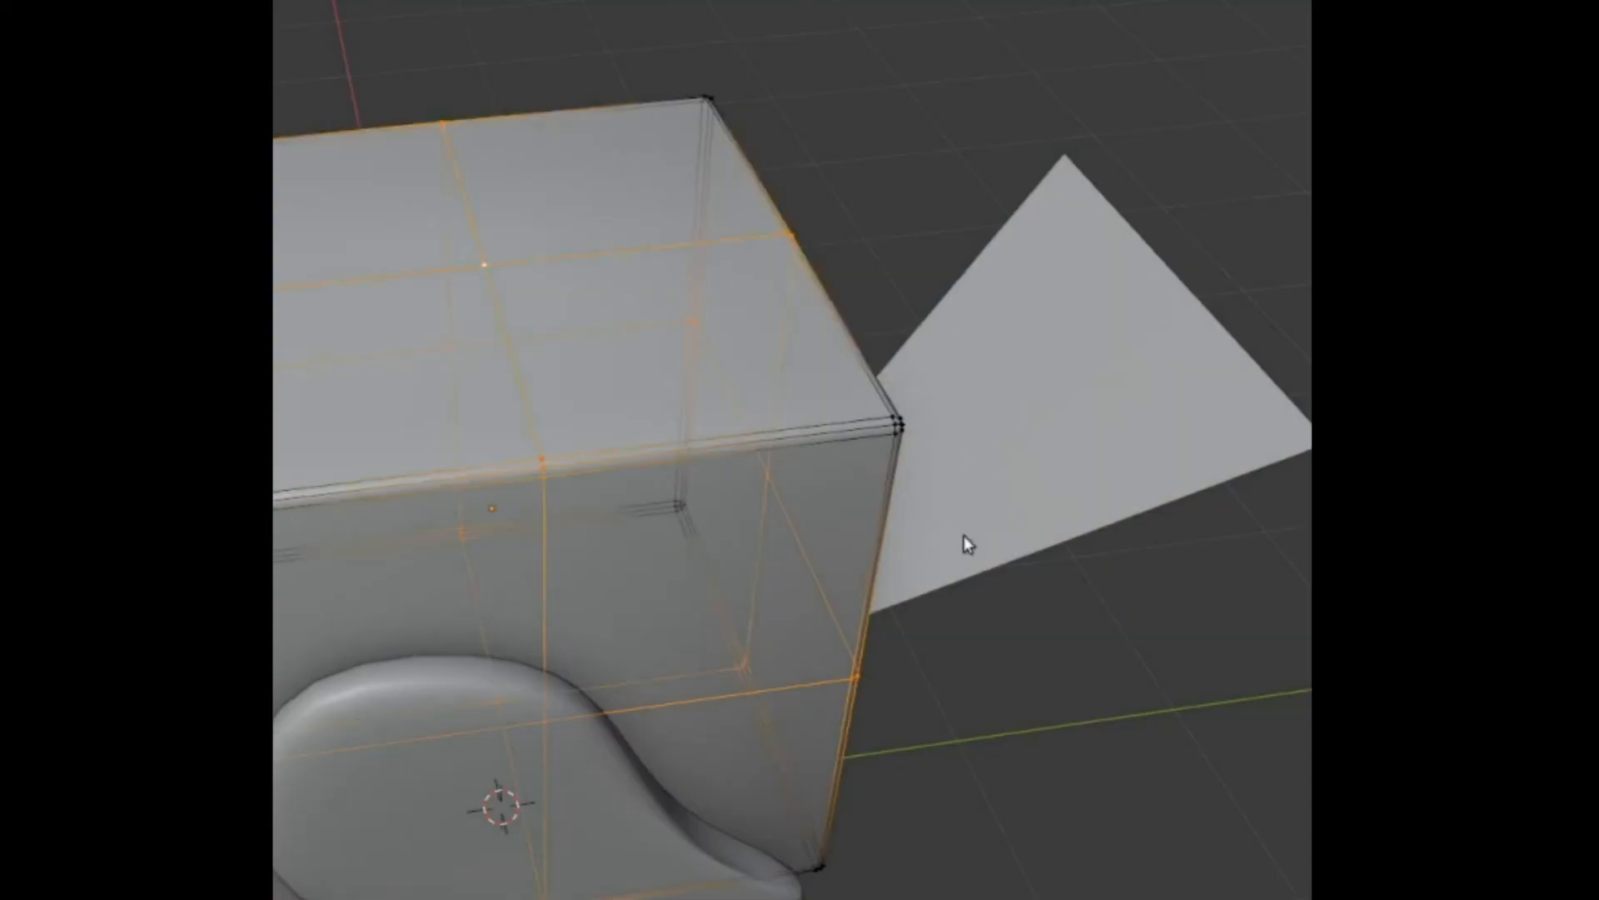
# - Add a crosswise edge loop near the tail plane's wide end and pull the end corners inward to taper it
pyautogui.hotkey('ctrl', 'b')
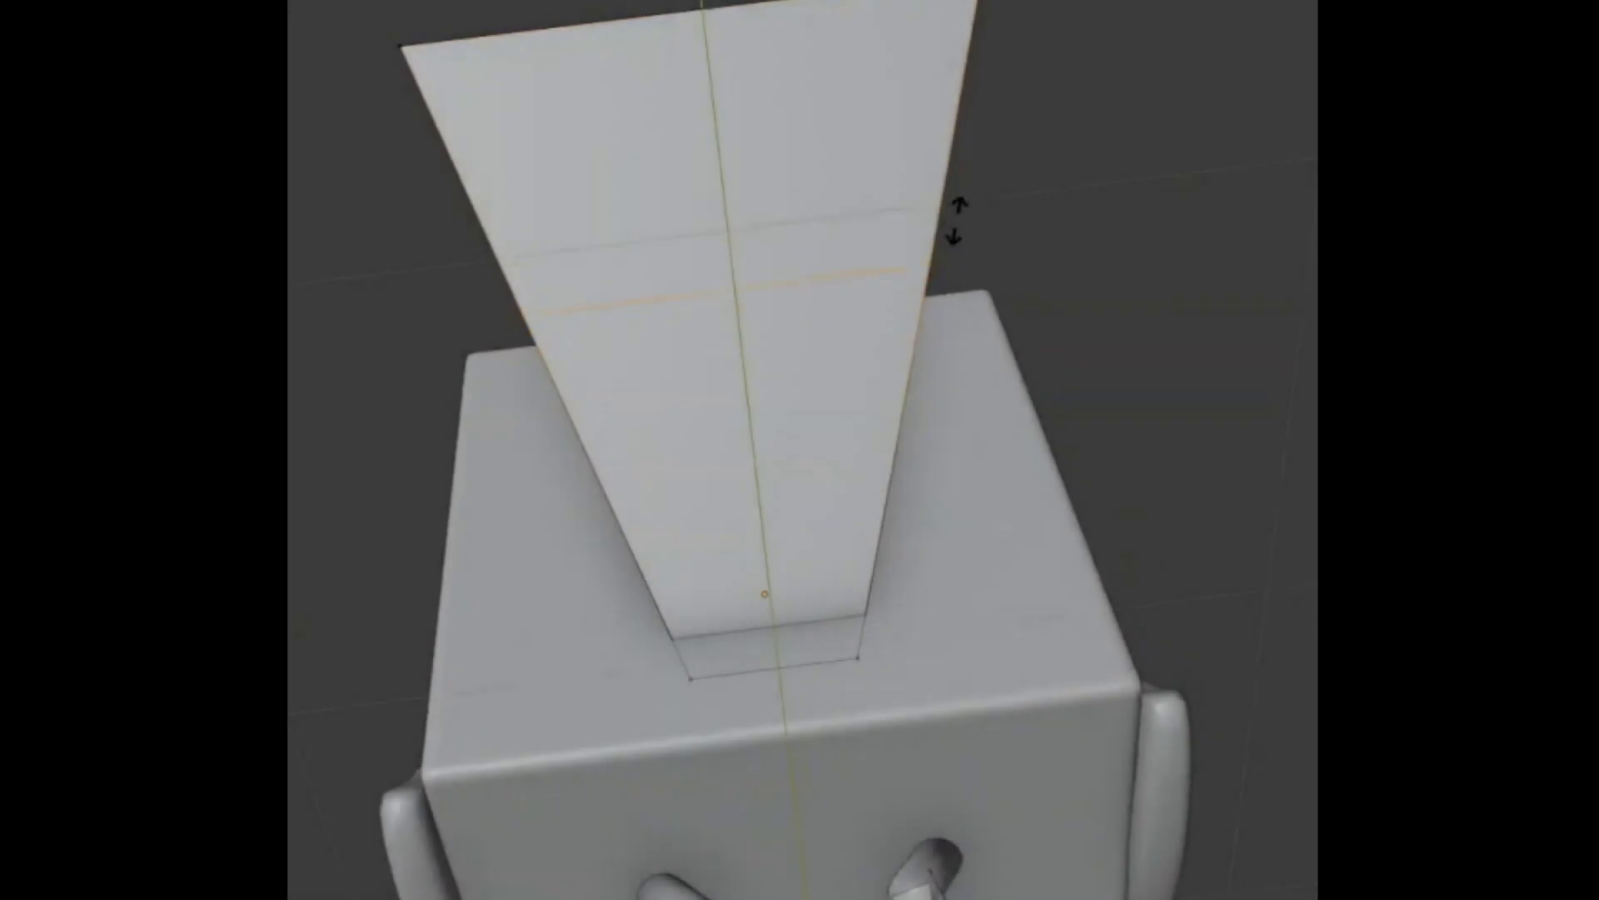
pyautogui.click(981, 2)
pyautogui.moveTo(981, 5); pyautogui.dragTo(1067, 32, button='middle')
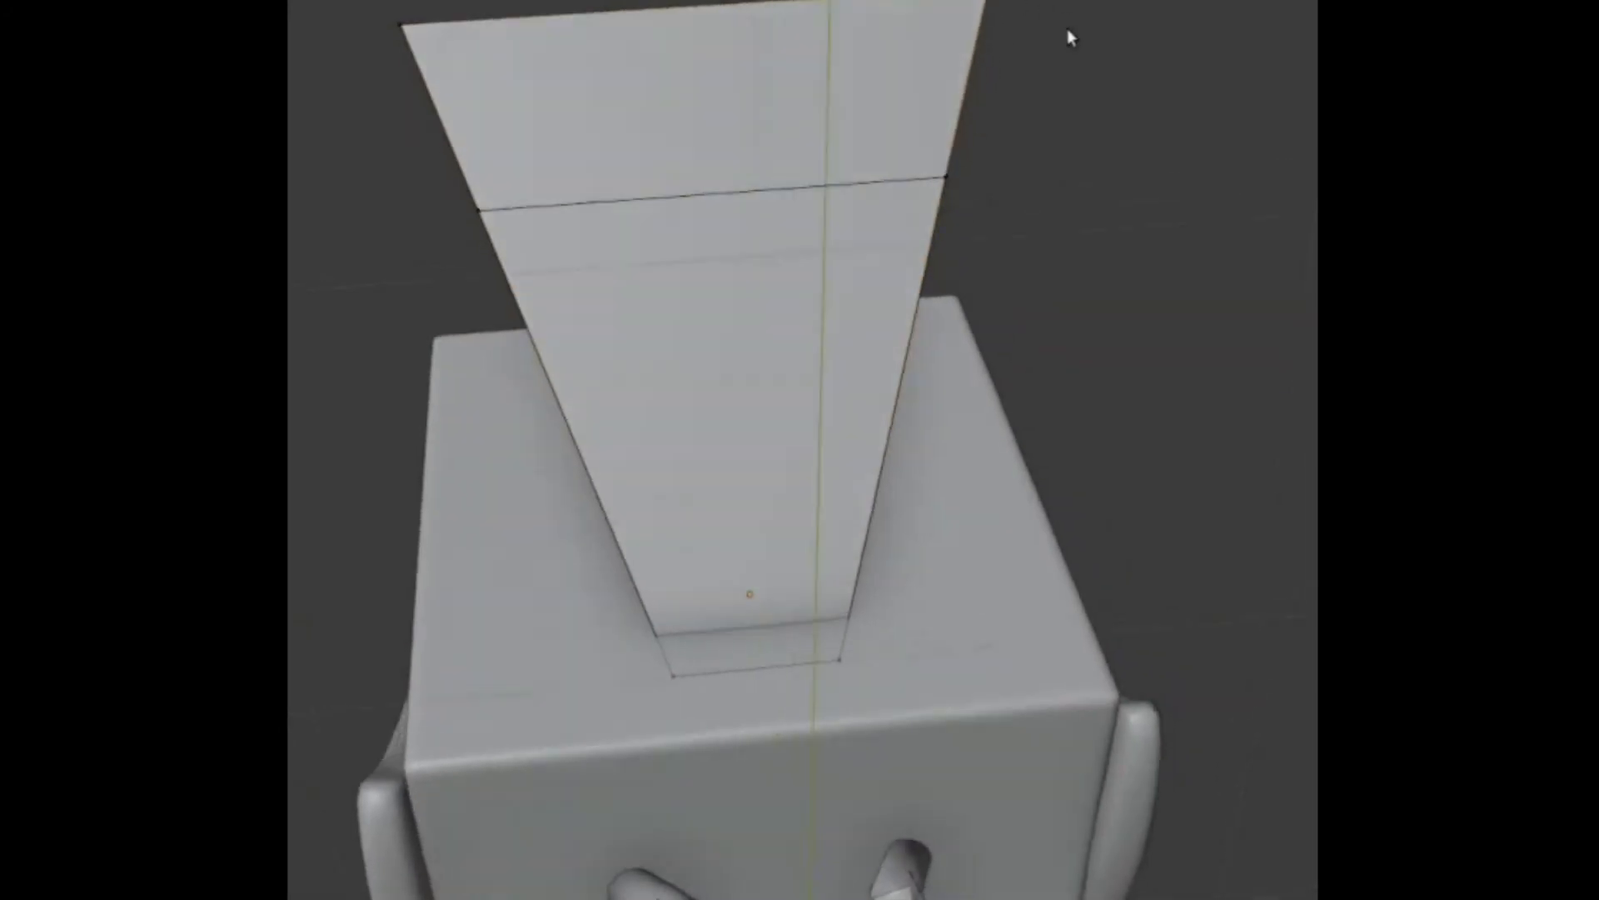
pyautogui.press('g')
pyautogui.rightClick(843, 167)
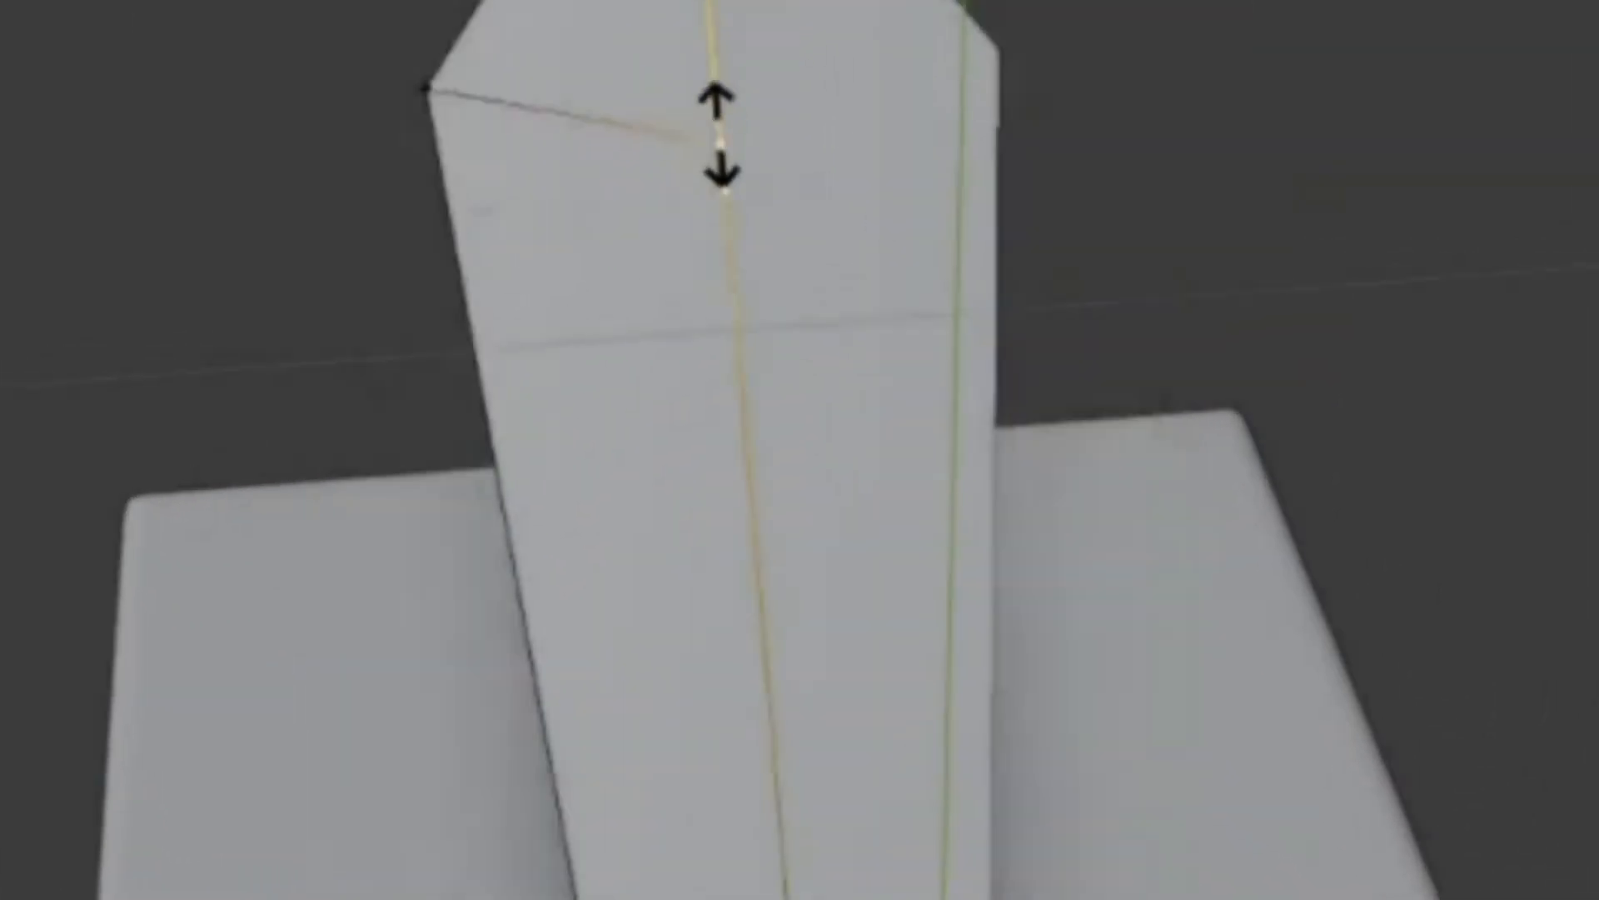
# - Mirror the half tail feather with a Mirror modifier and extrude it for thickness, with an added supporting edge loop
pyautogui.click(729, 482)
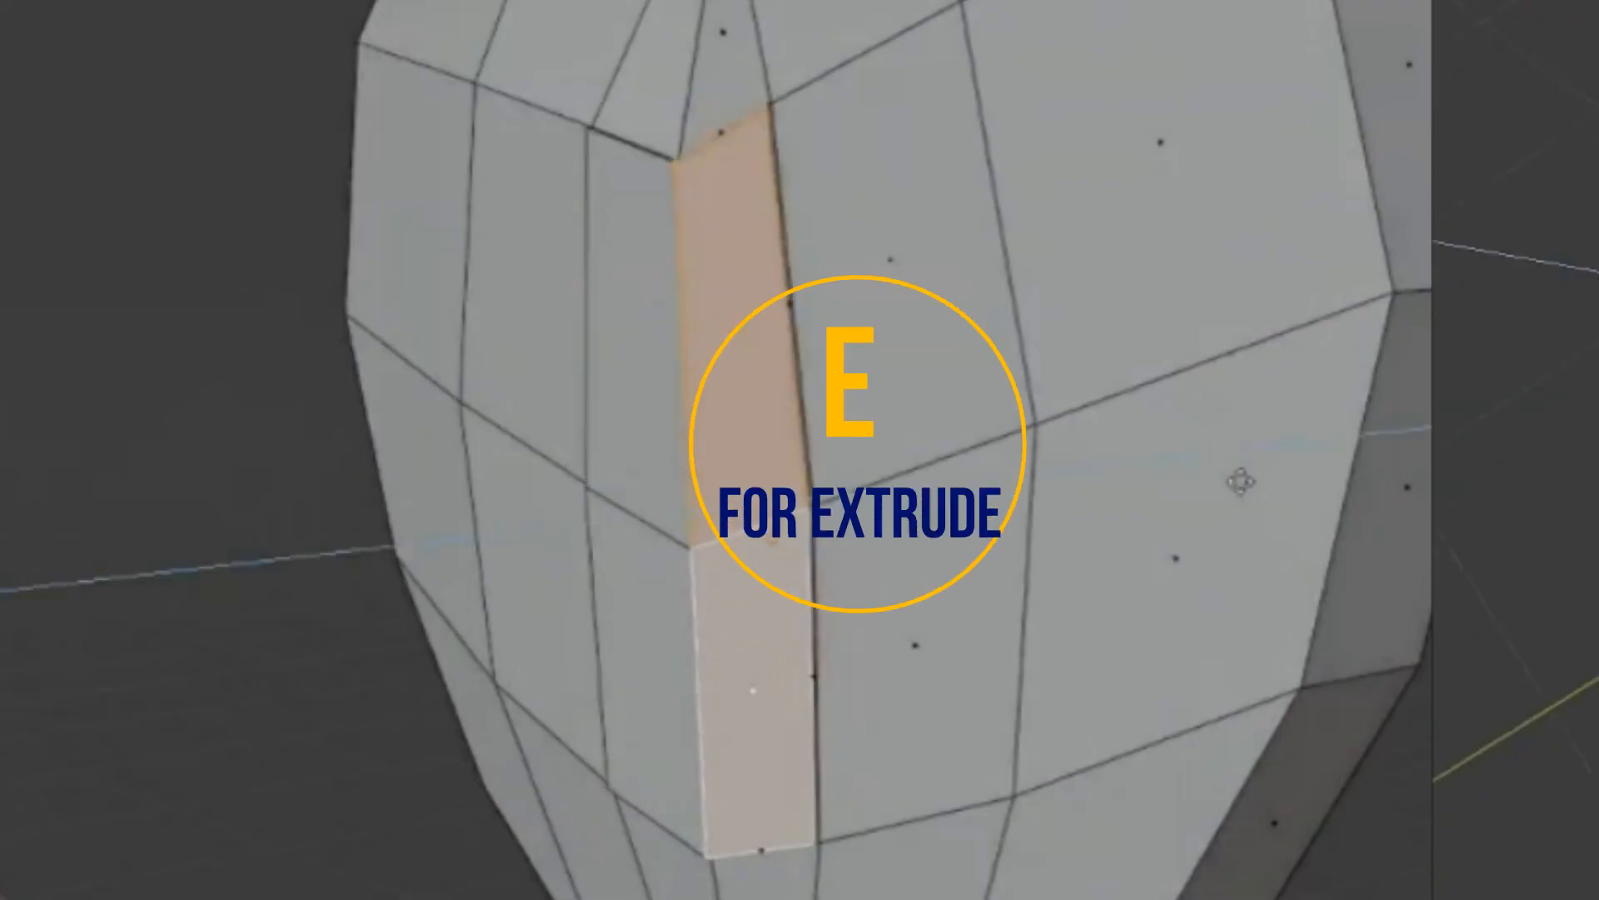
pyautogui.press('e')
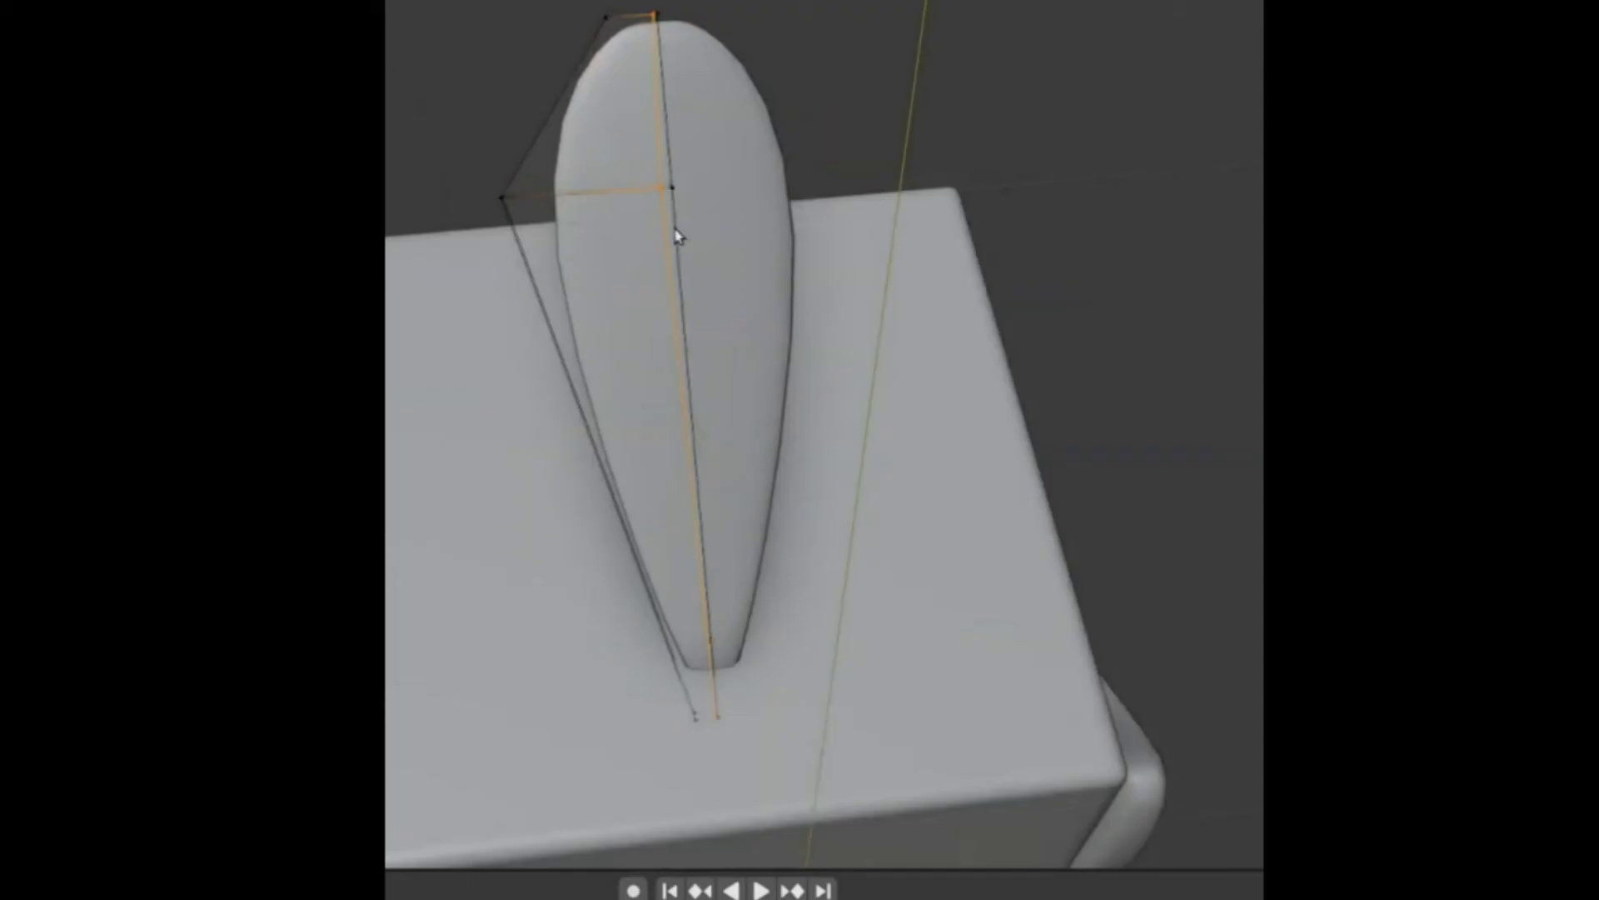
pyautogui.hotkey('ctrl', 'r')
pyautogui.click(764, 264)
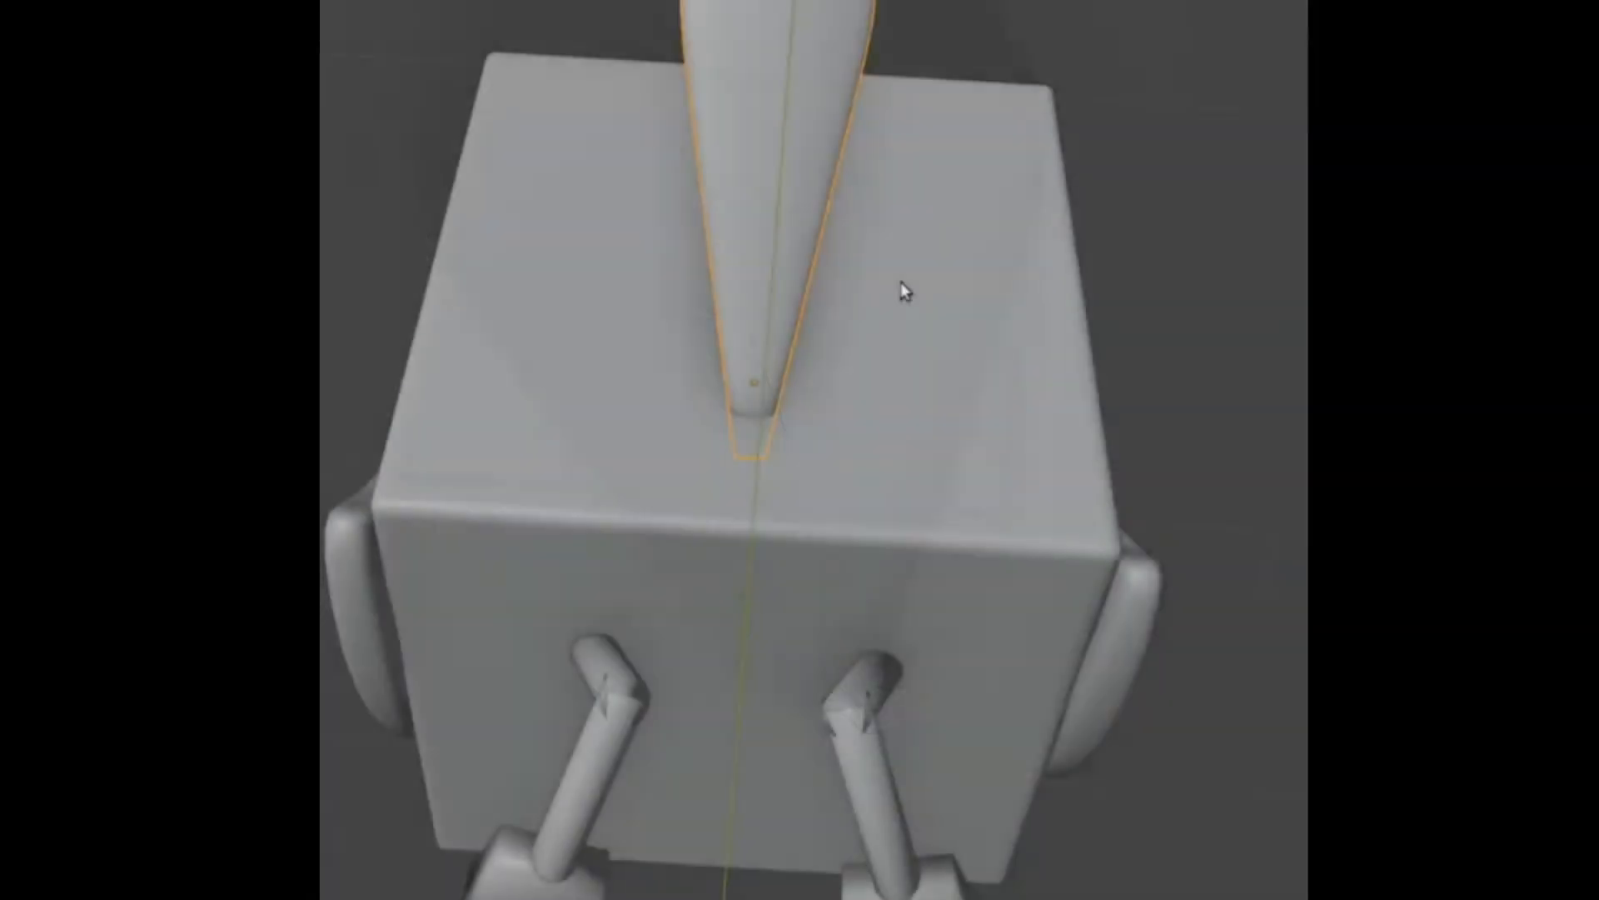
# - Duplicate the tail feather, rotate the copy outward beside it, and mirror it to the other side
pyautogui.hotkey('shift', 'd')
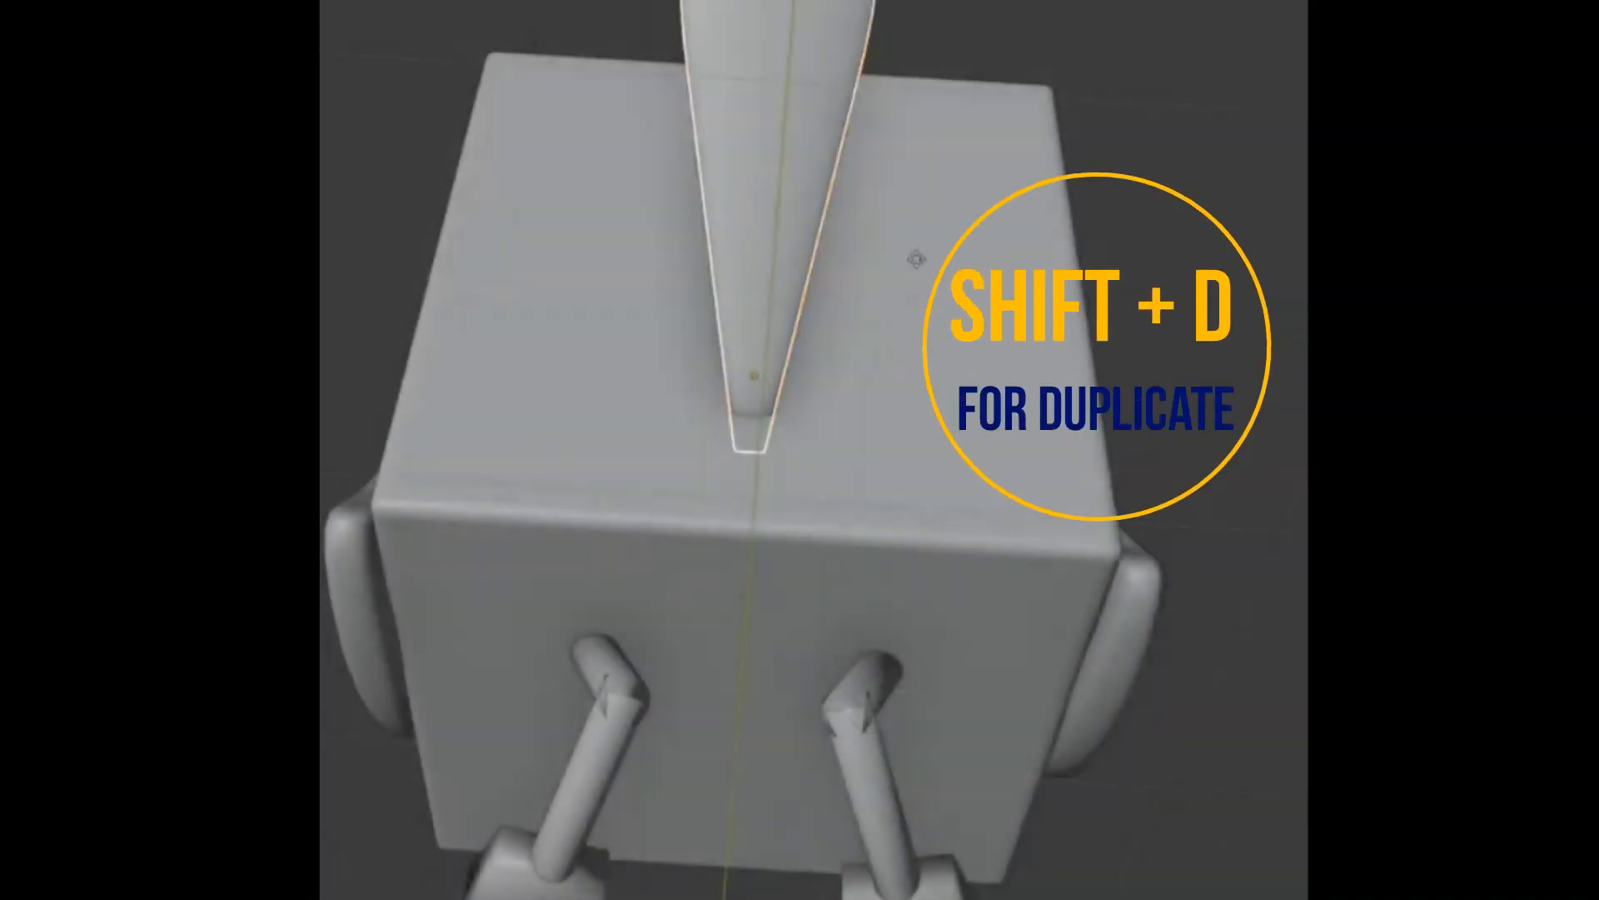
pyautogui.click(954, 330)
pyautogui.press('r')
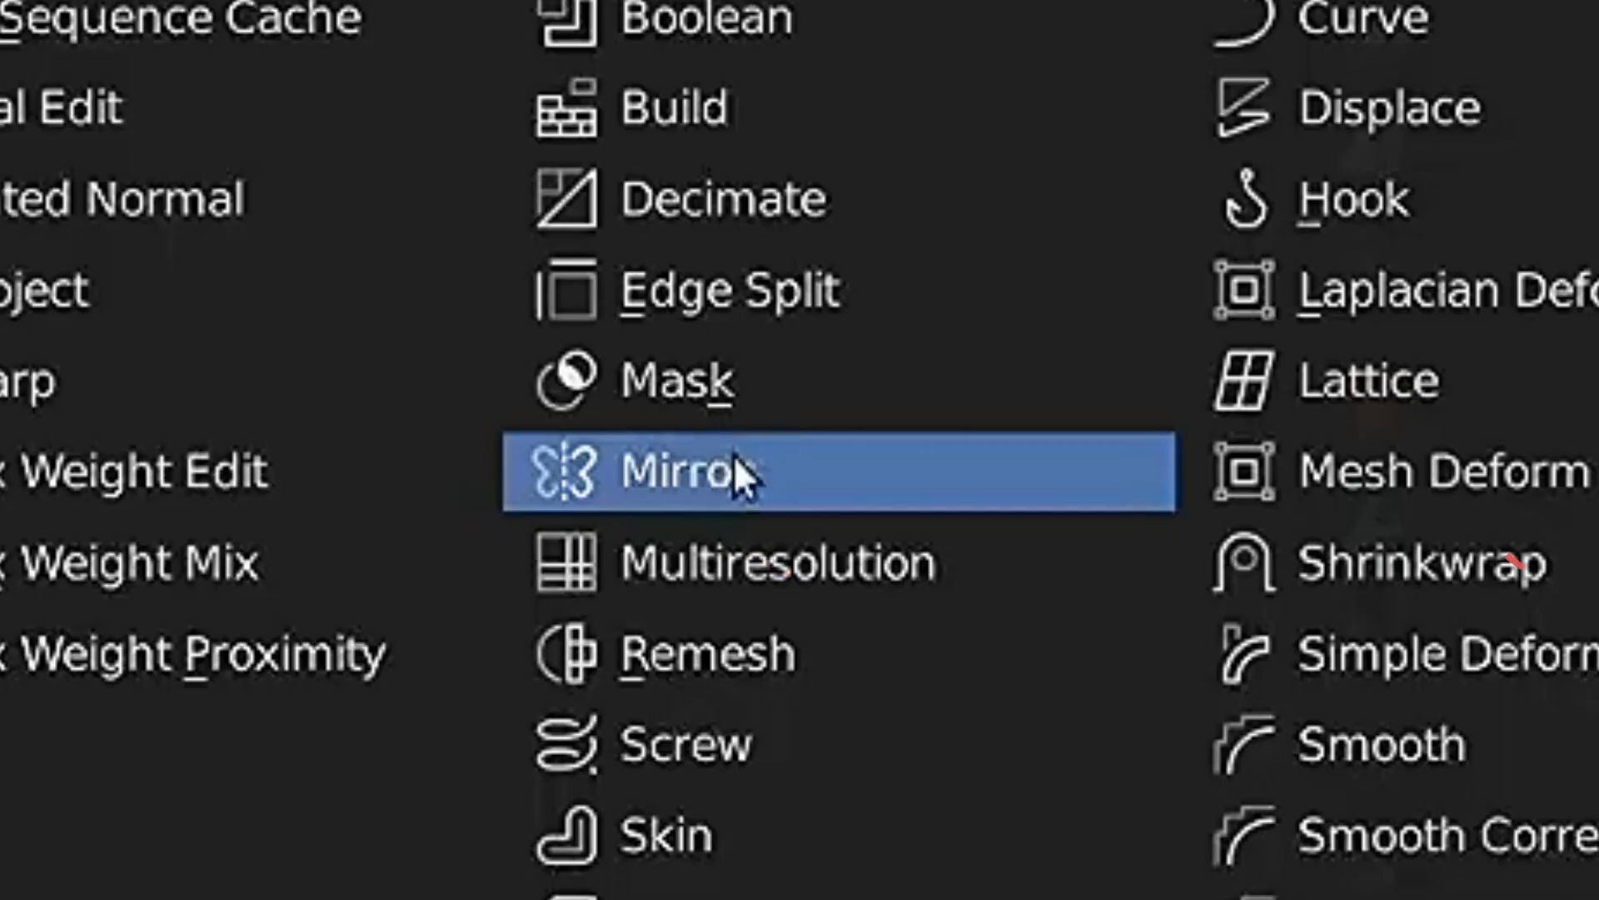
pyautogui.click(723, 470)
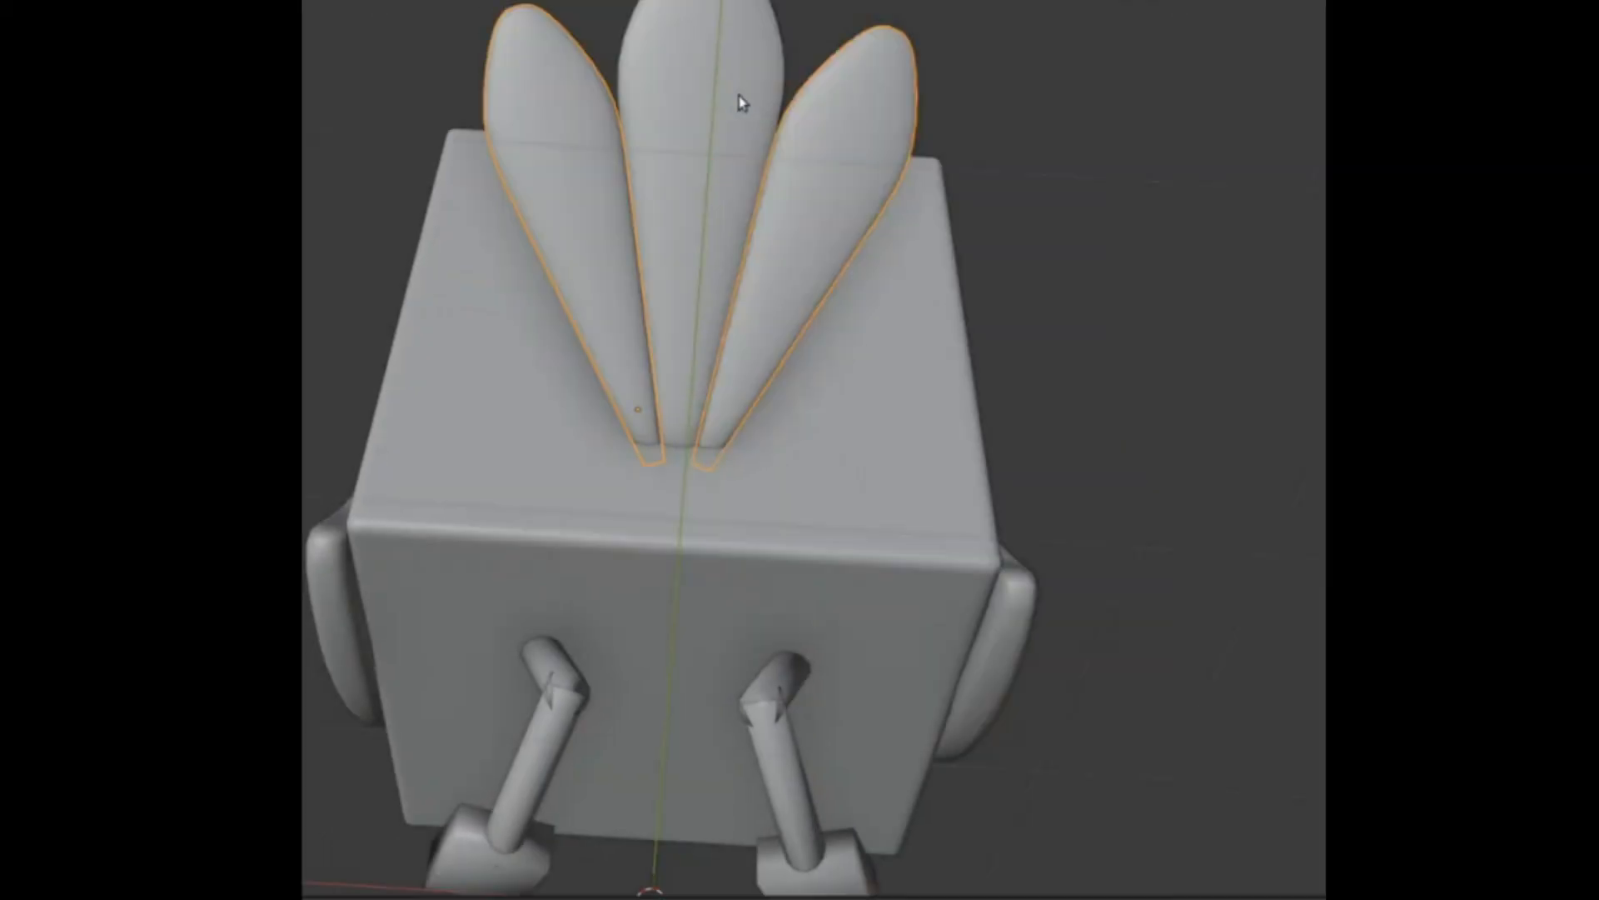
# - Duplicate the side feather pair, rotate the copies farther outward, and scale them down as the outermost tail feathers
pyautogui.moveTo(739, 100)
pyautogui.mouseDown(button='middle')
pyautogui.moveTo(878, 171)
pyautogui.moveTo(1161, 203)
pyautogui.moveTo(837, 155)
pyautogui.moveTo(822, 224)
pyautogui.moveTo(847, 296)
pyautogui.moveTo(873, 254)
pyautogui.mouseUp(button='middle')
pyautogui.hotkey('shift', 'd')
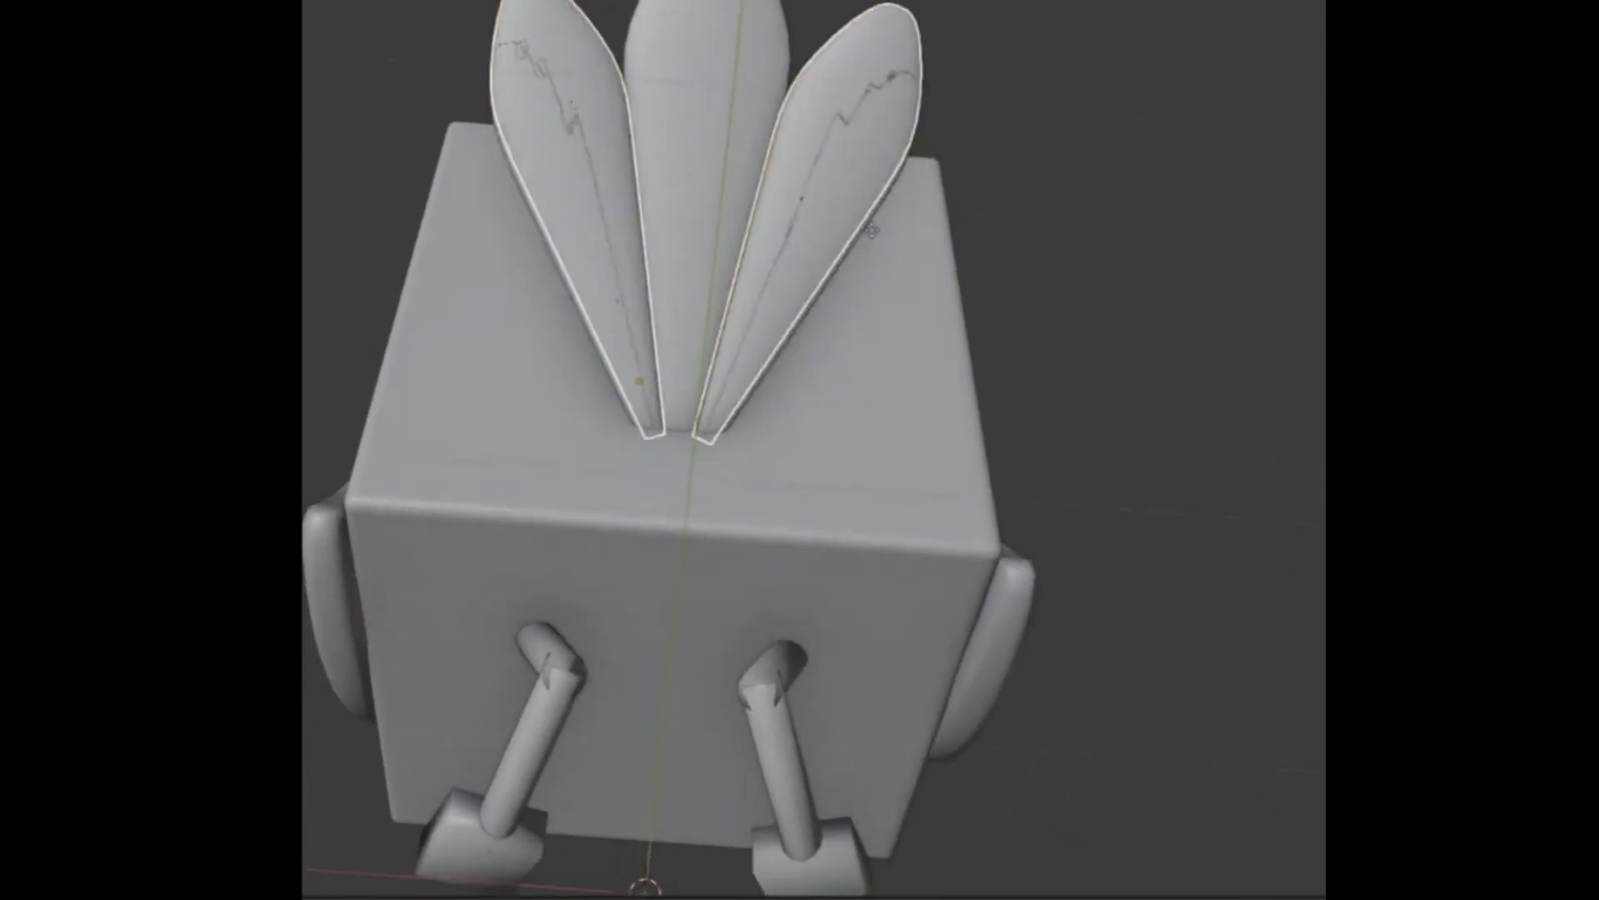
pyautogui.press('r')
pyautogui.click(920, 233)
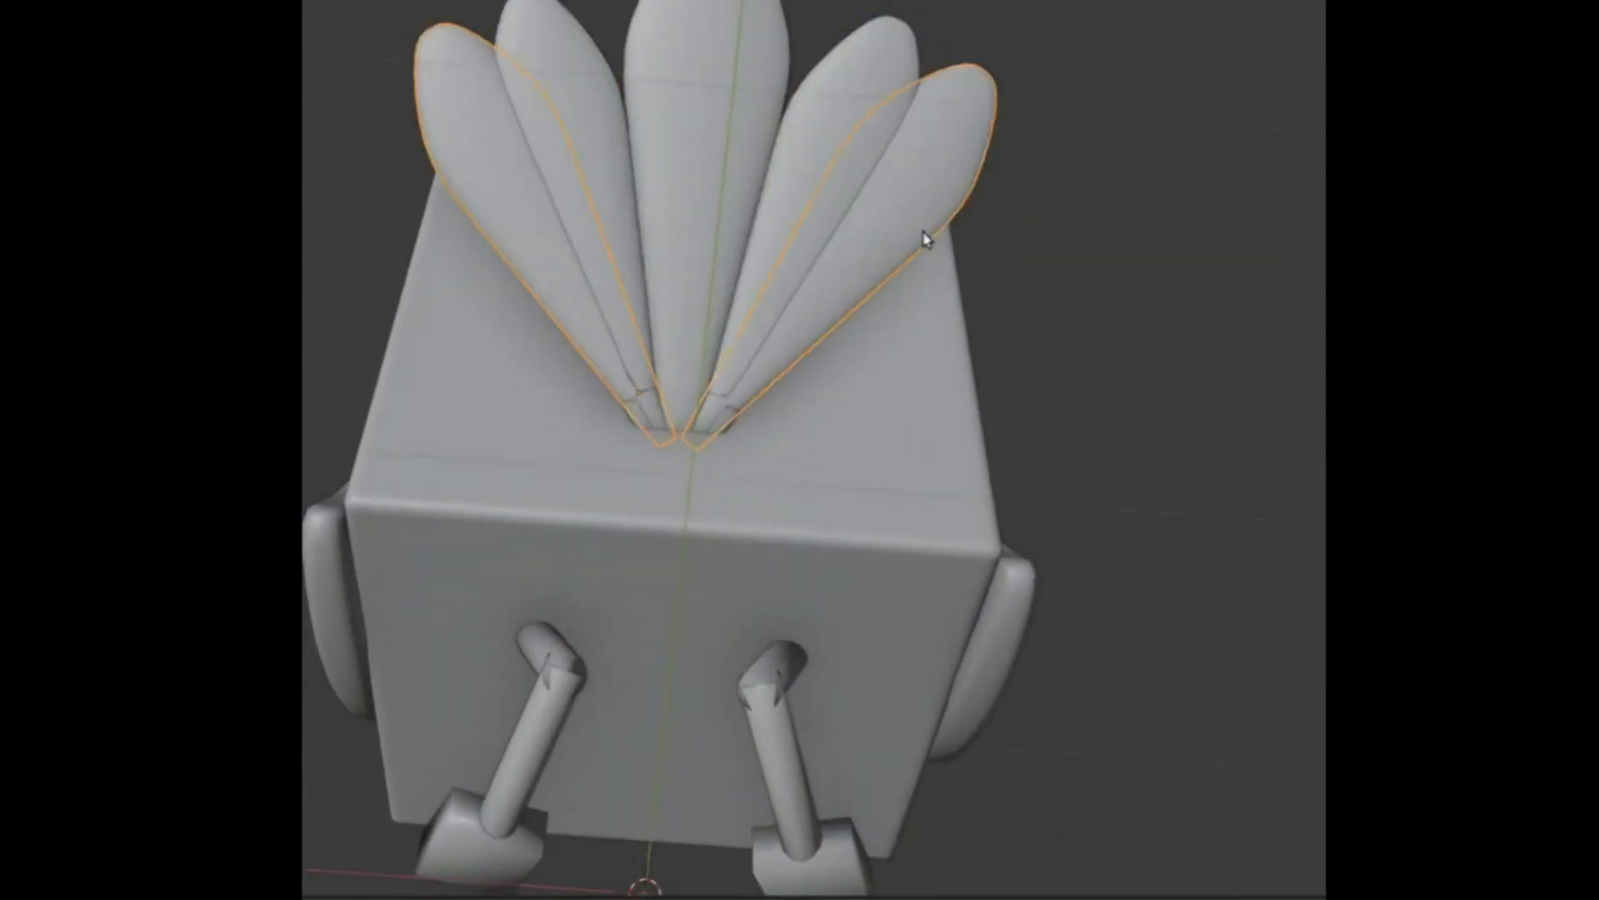
pyautogui.press('s')
pyautogui.click(830, 275)
pyautogui.press('s')
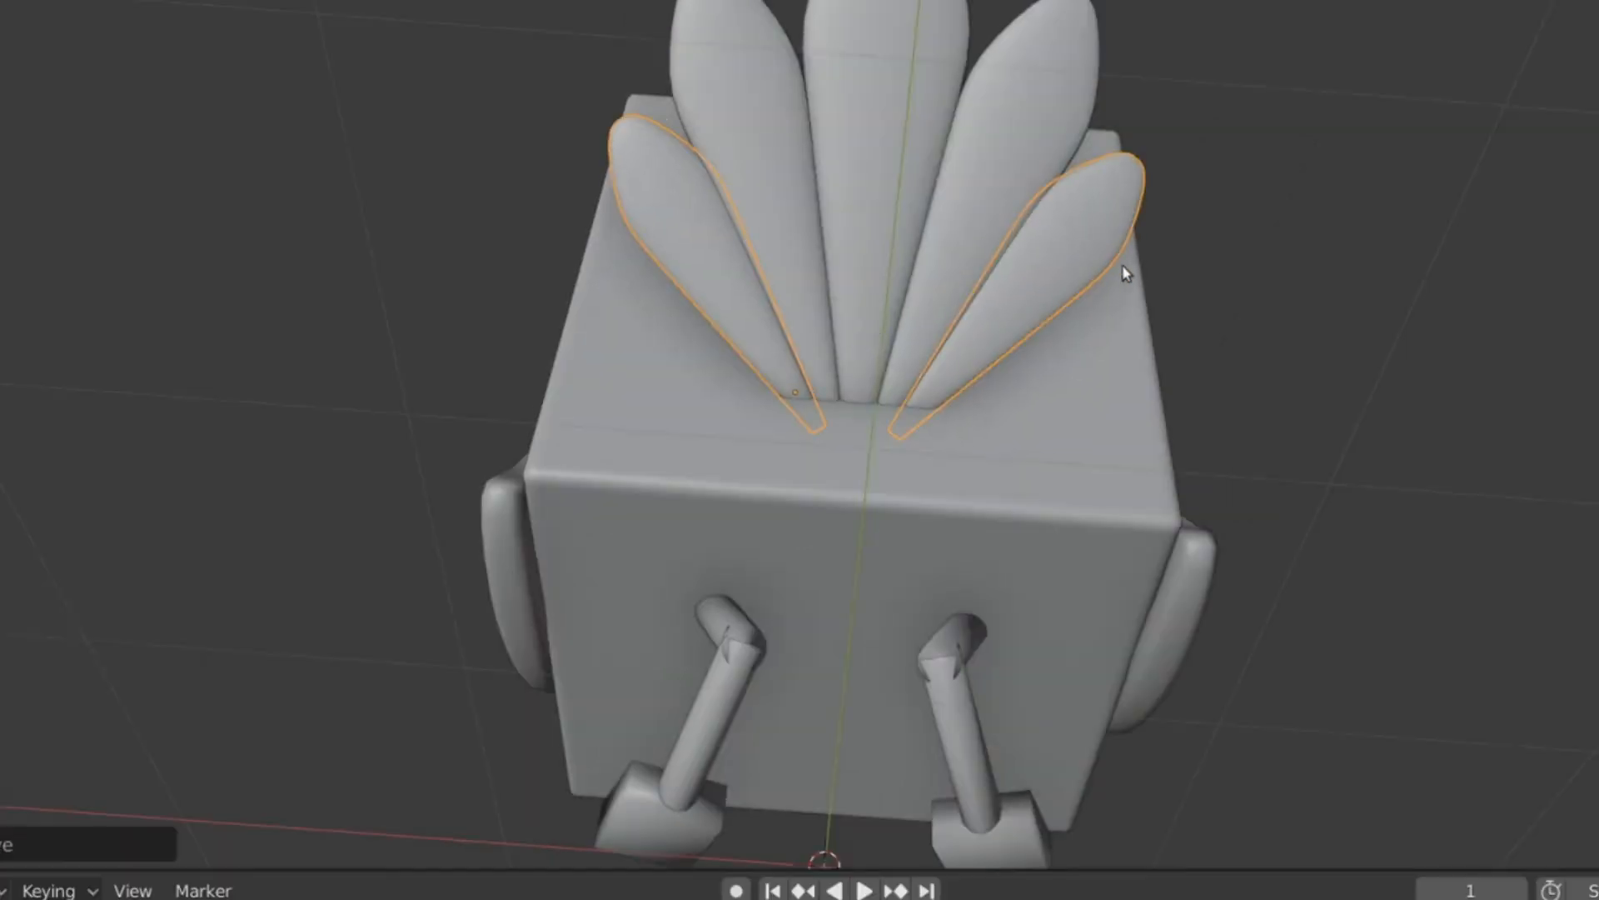
pyautogui.click(1059, 268)
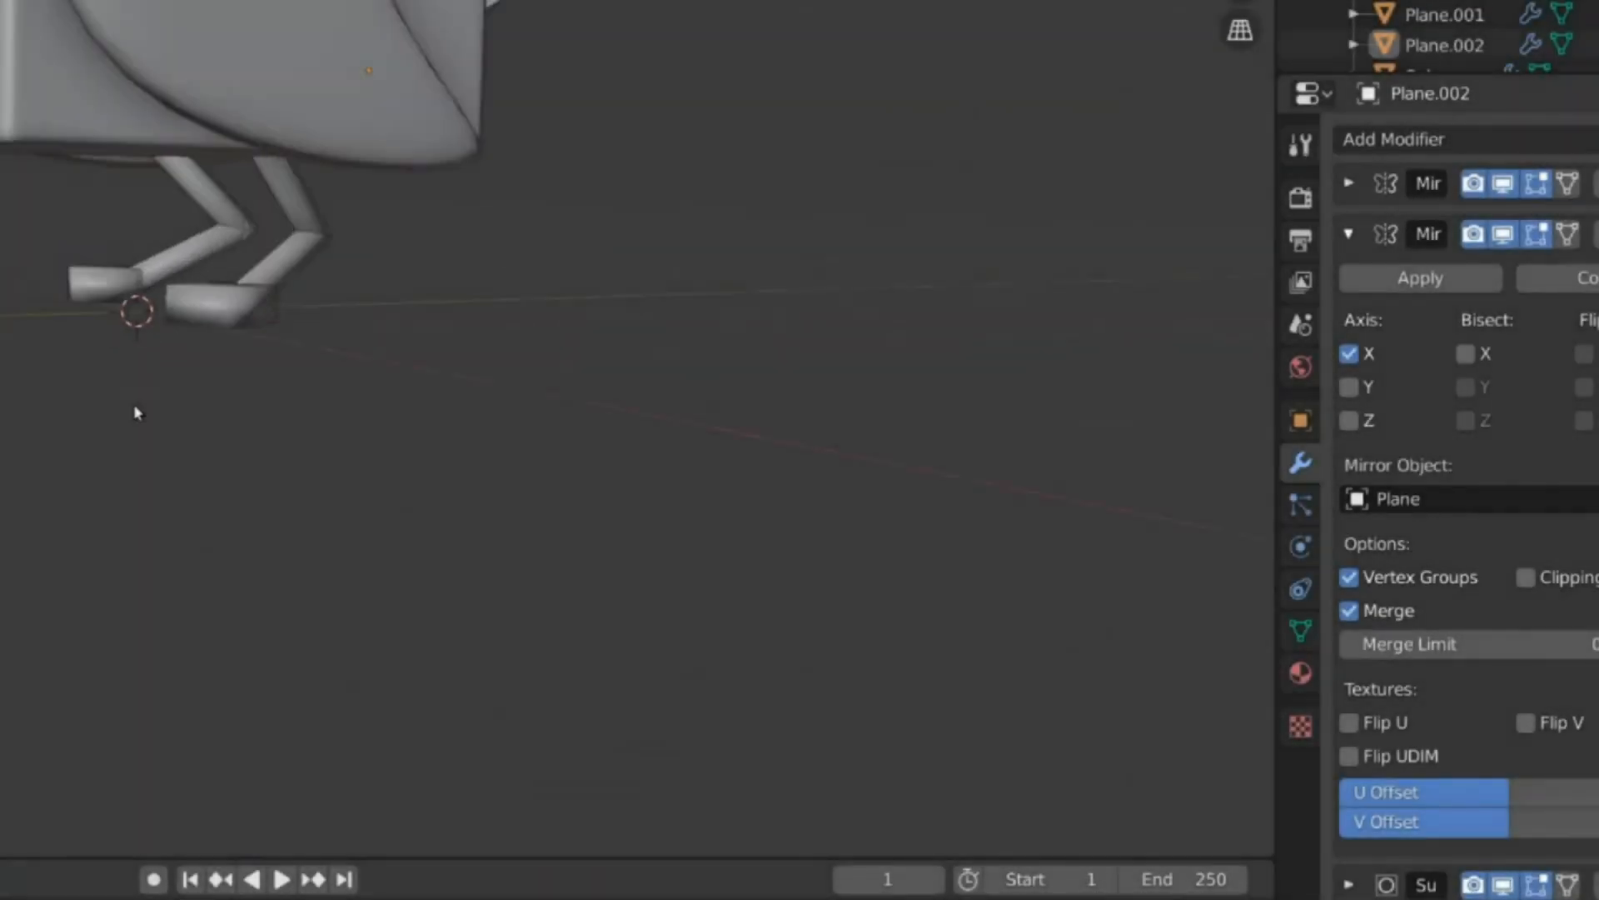
# - Apply the outermost tail feathers' second Mirror modifier, the one that uses Plane as its mirror object
pyautogui.moveTo(138, 413); pyautogui.dragTo(200, 299, button='middle')
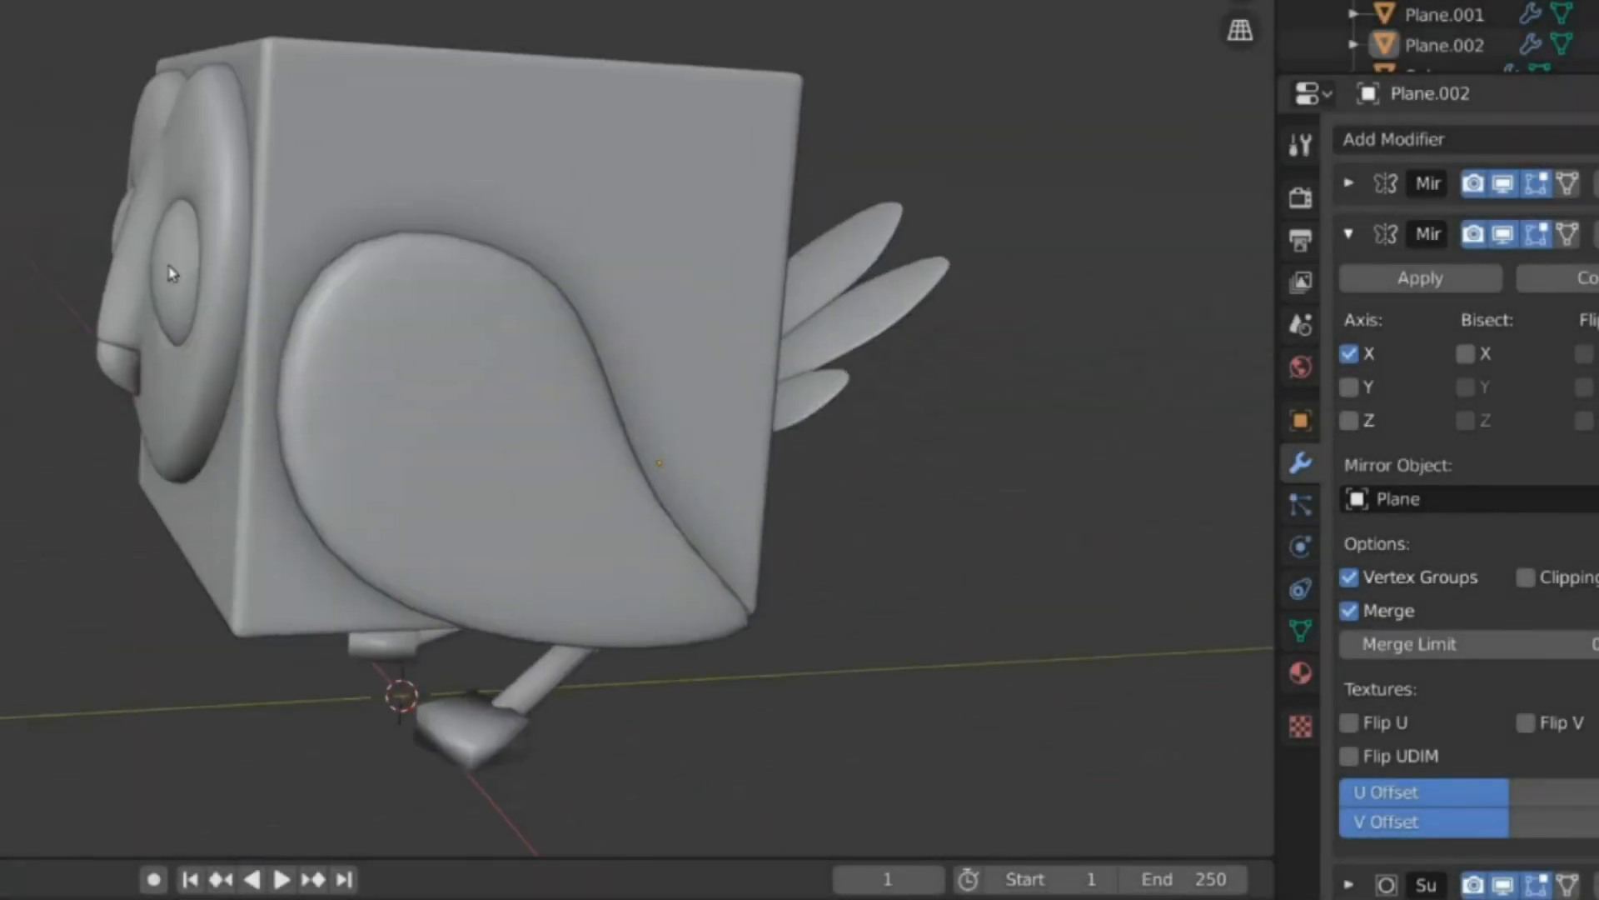
pyautogui.click(167, 283)
pyautogui.click(121, 367)
pyautogui.click(161, 357)
pyautogui.moveTo(324, 328); pyautogui.dragTo(279, 311, button='middle')
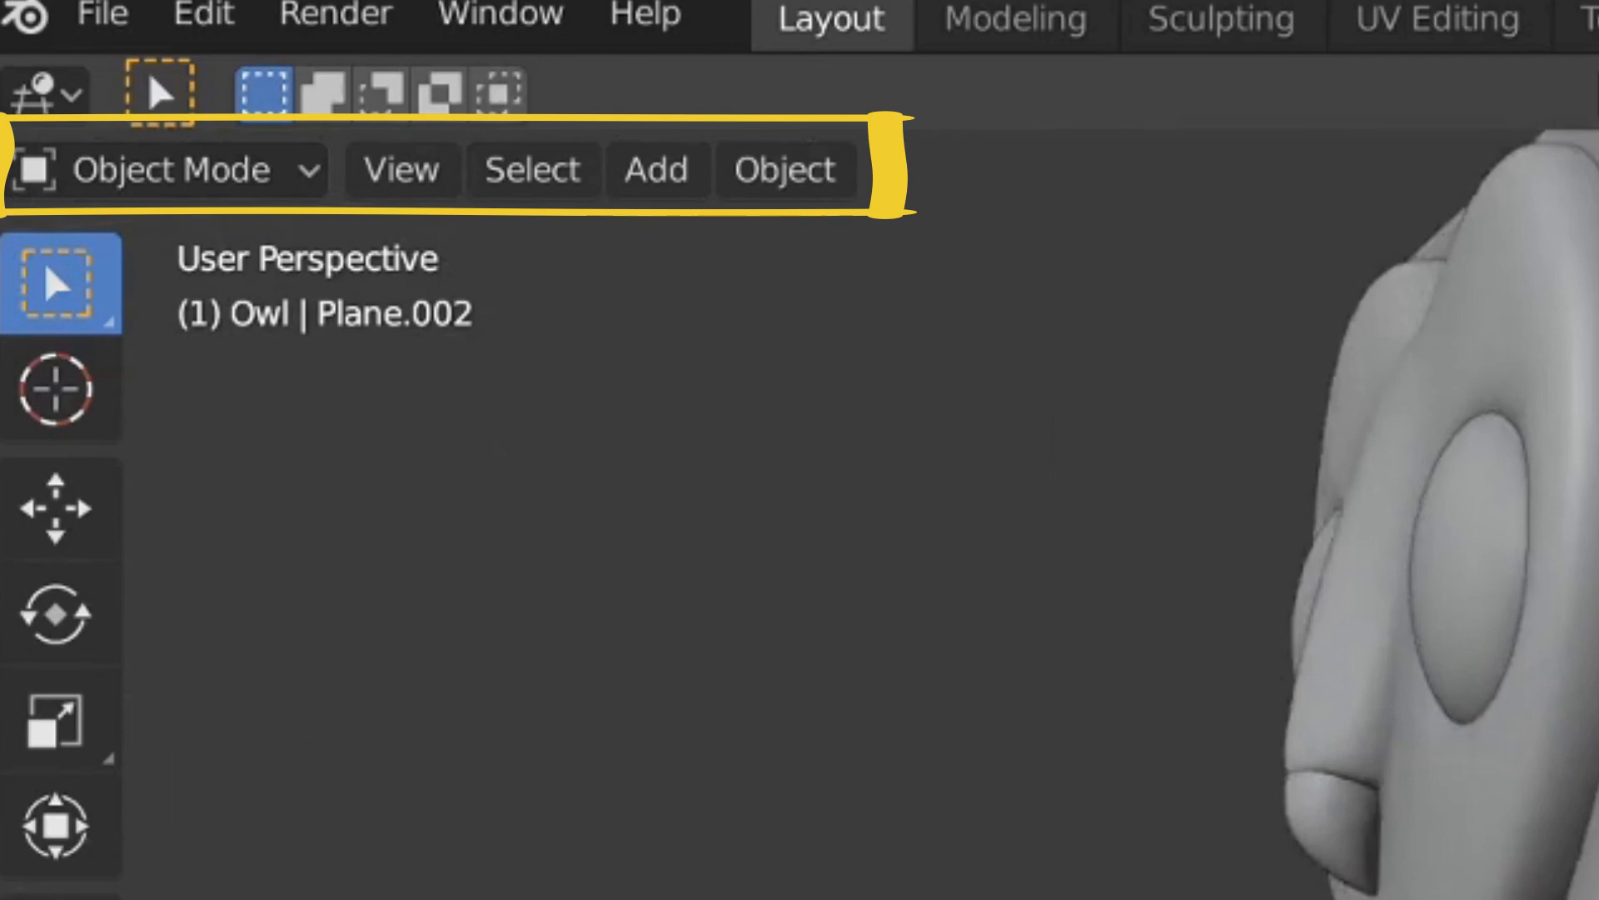
pyautogui.click(1420, 228)
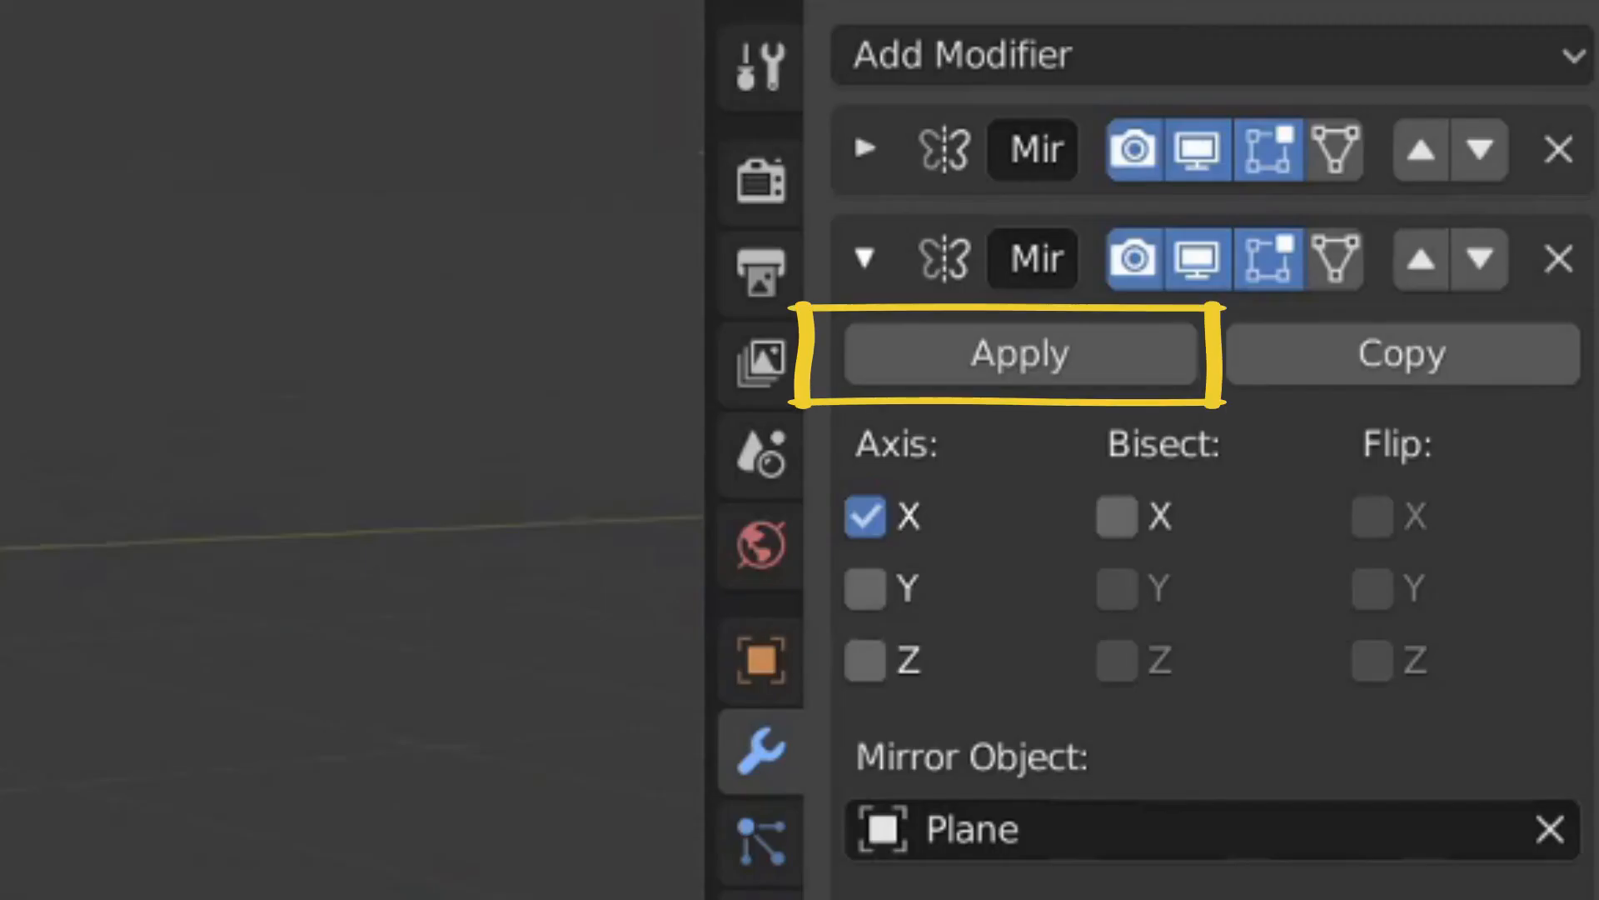